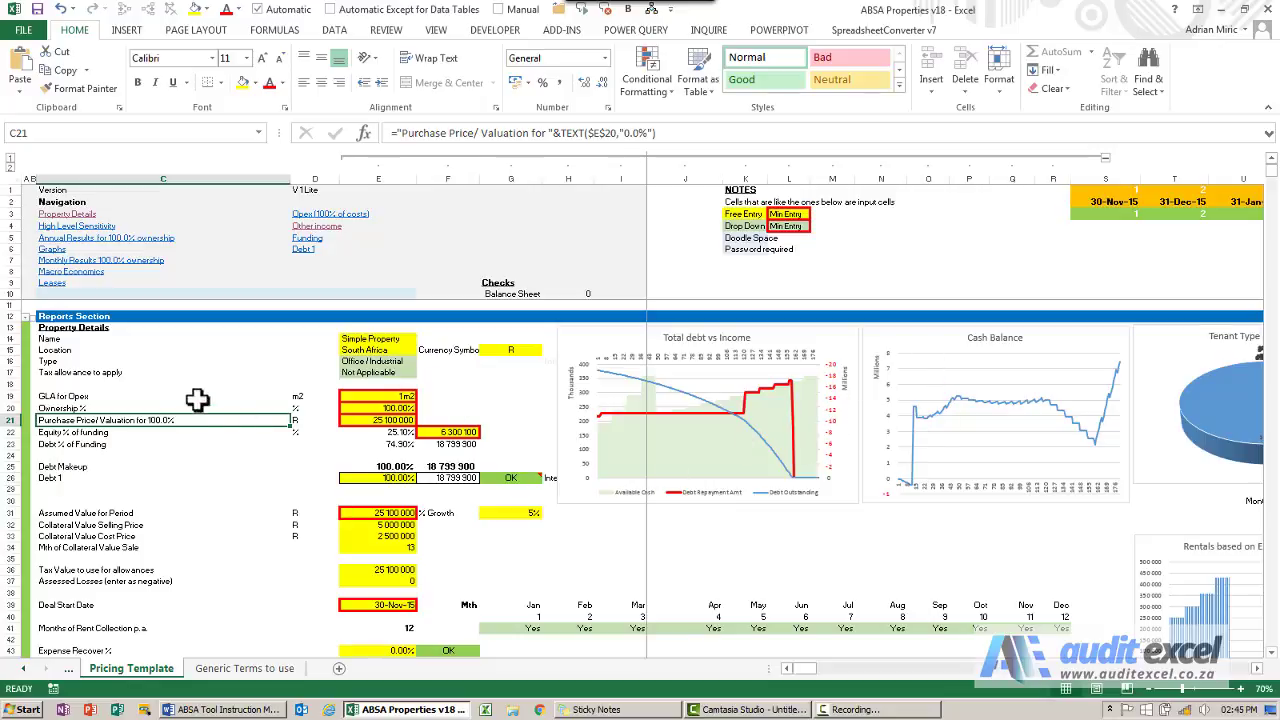
Step: Examine the Leases section and return to Property Details through the navigation links, checking how the frozen header rows behave
click(55, 287)
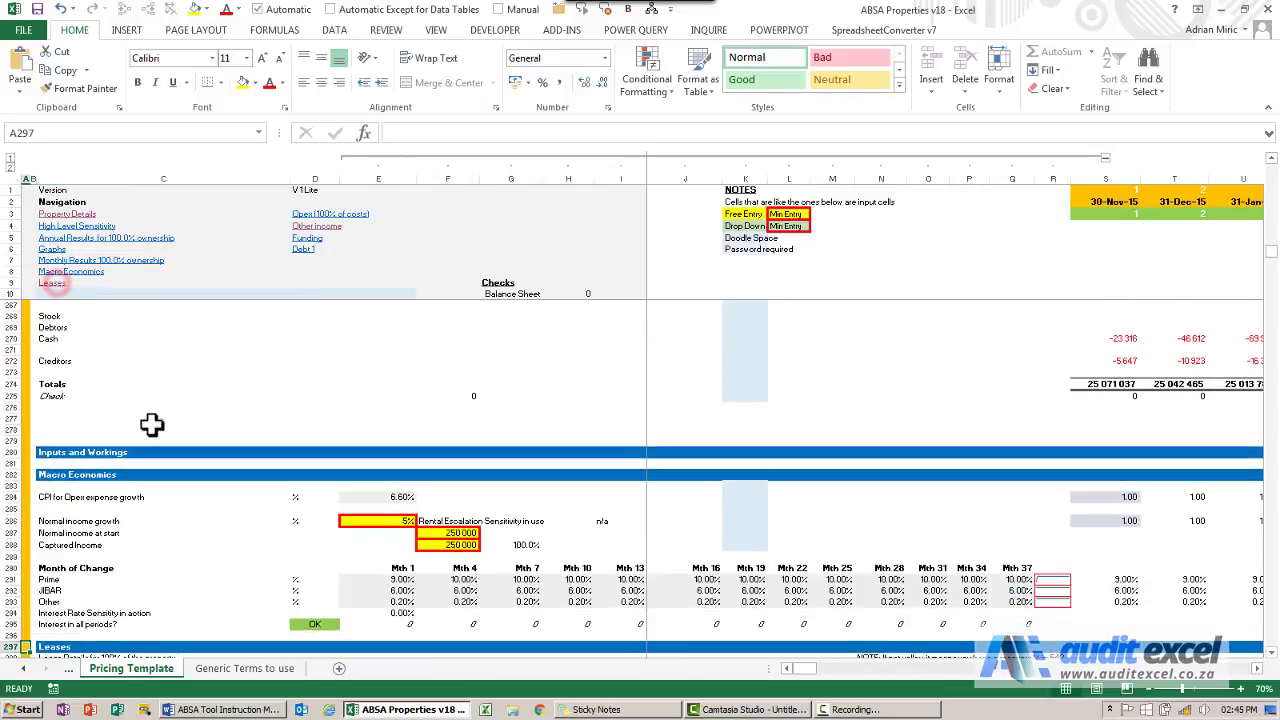
scroll(690, 572, down, 2)
scroll(690, 572, down, 2)
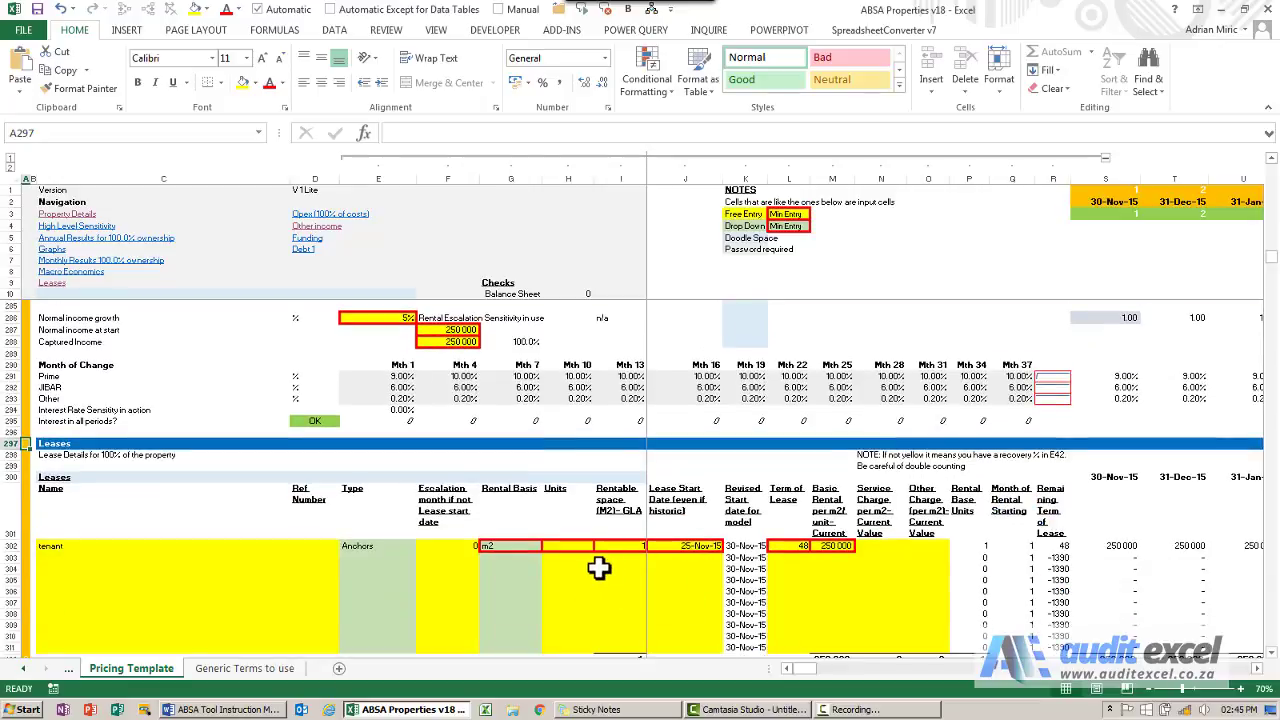
click(65, 213)
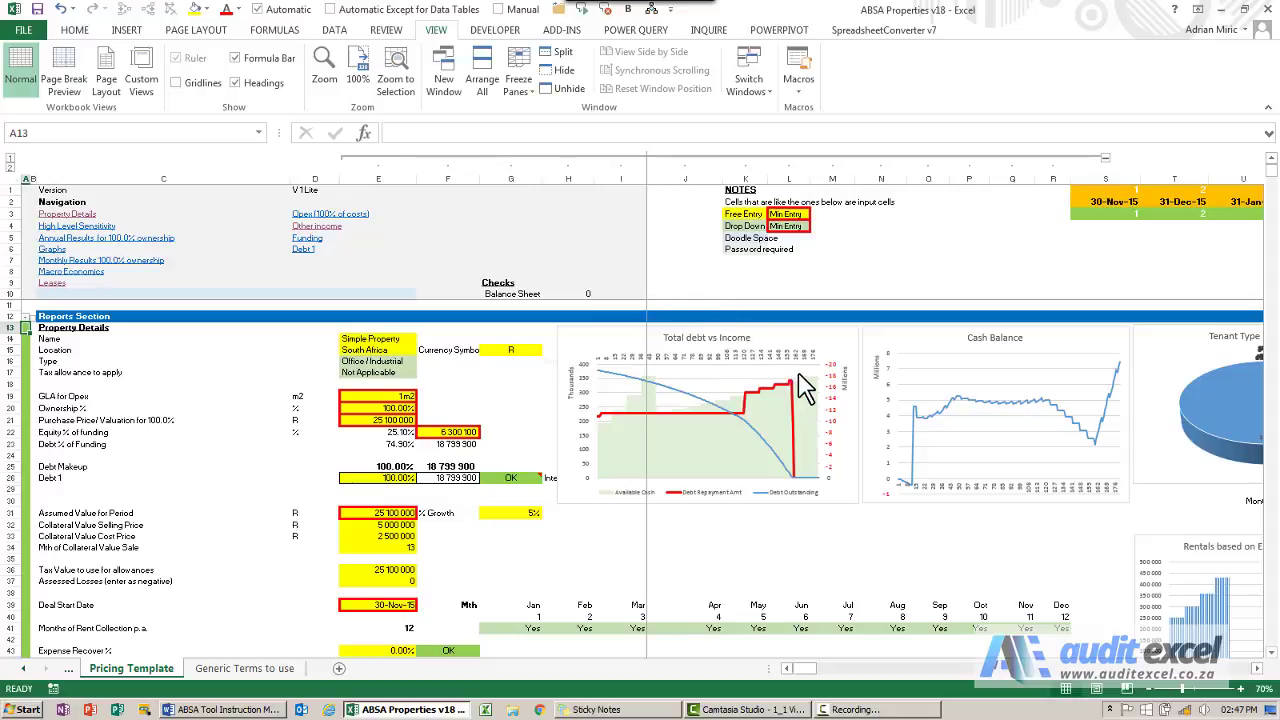
scroll(810, 395, down, 4)
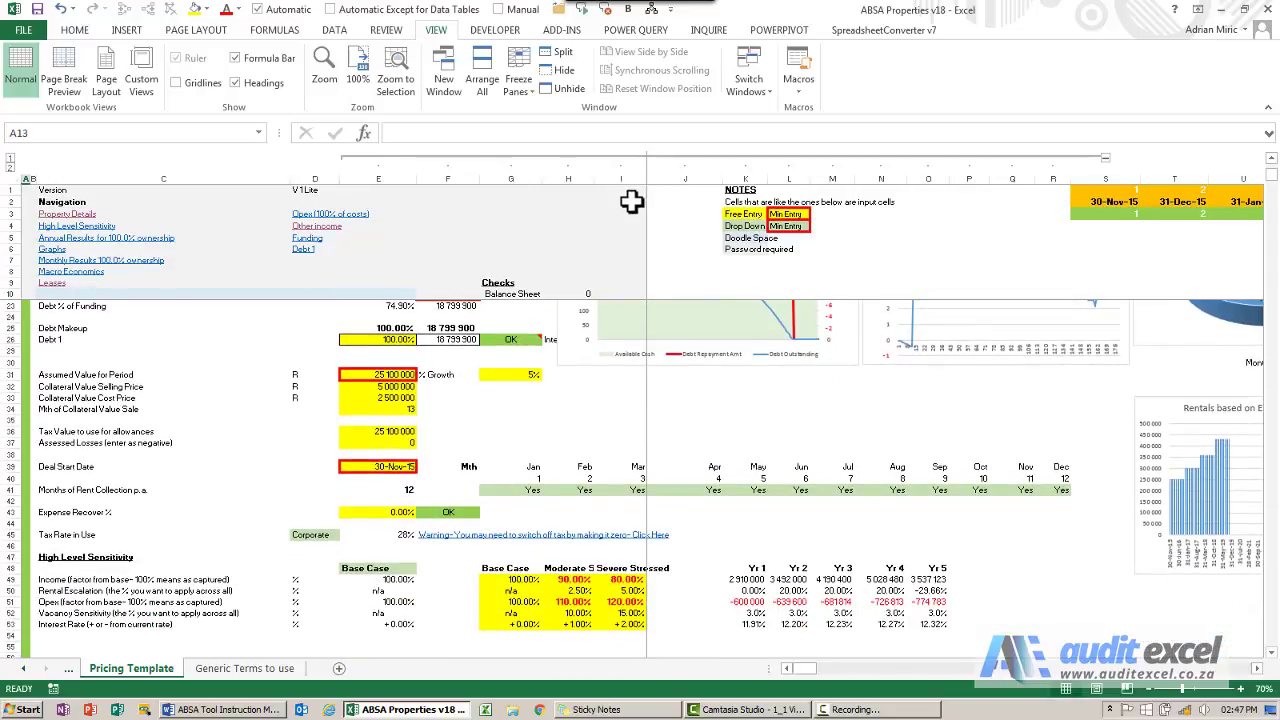
scroll(677, 394, up, 4)
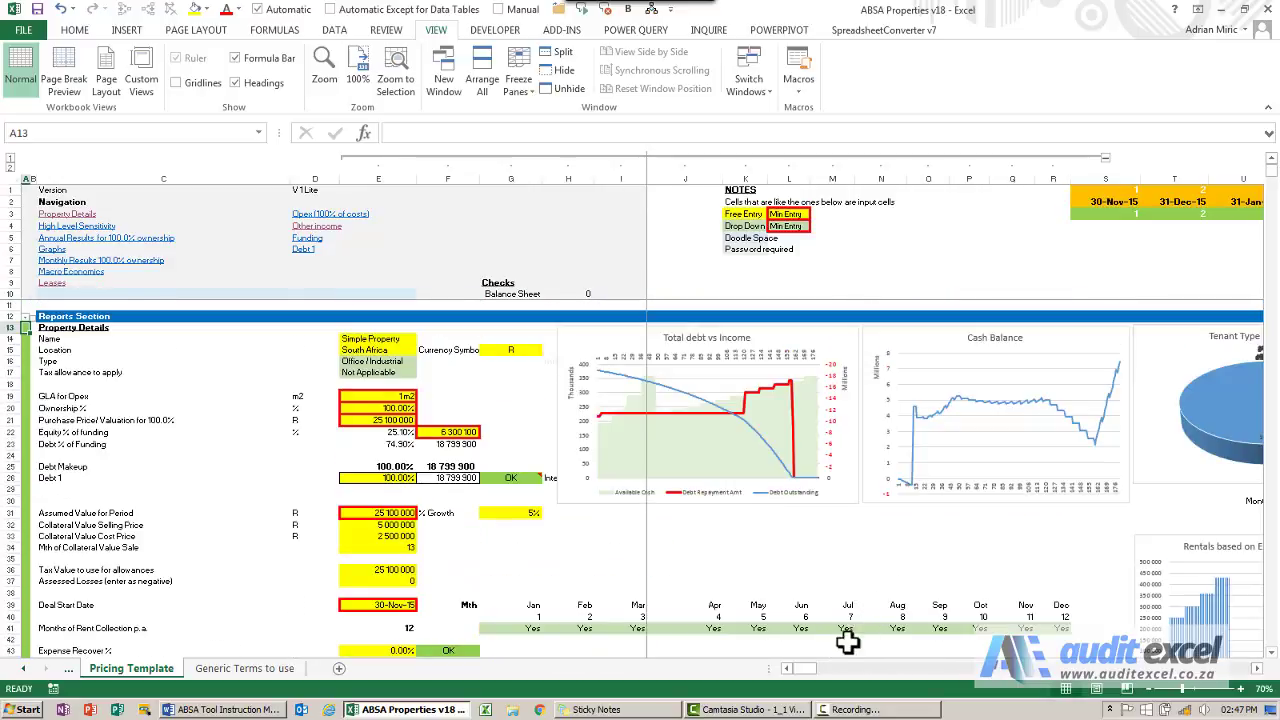
drag(812, 672, 778, 674)
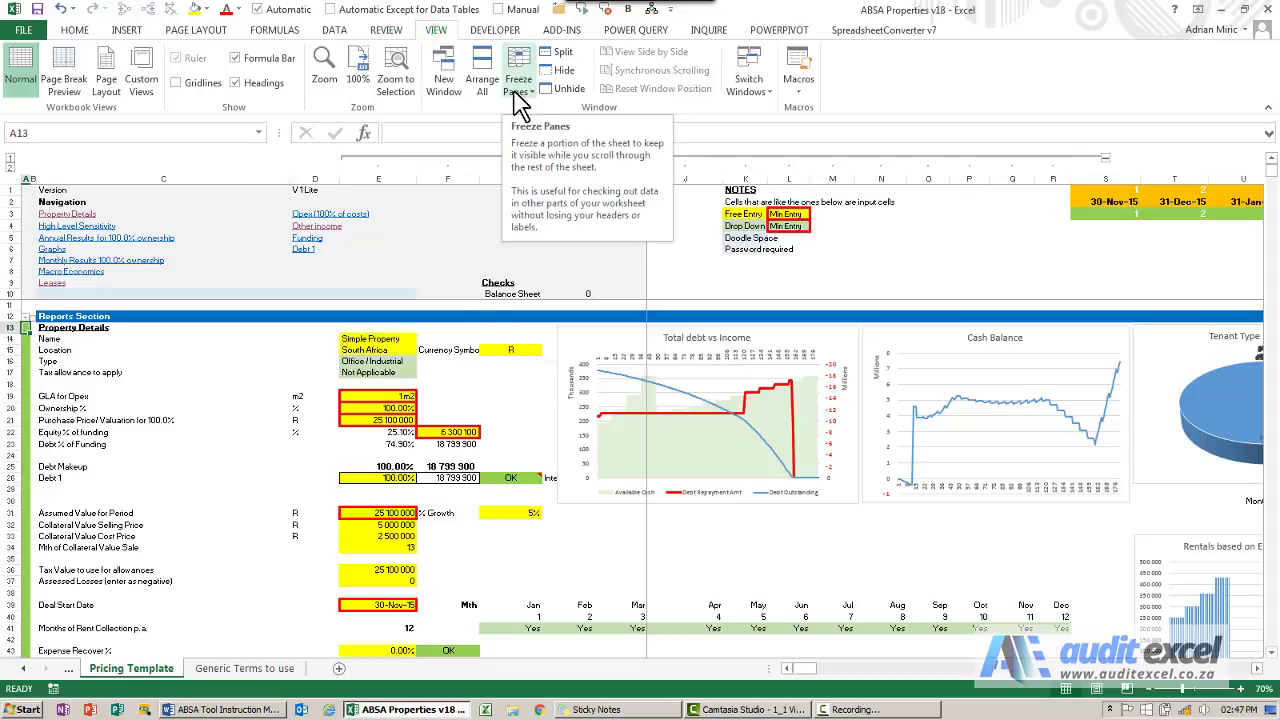
Step: Split the sheet in place of the frozen panes, keeping only a horizontal split placed just below row 23
click(564, 60)
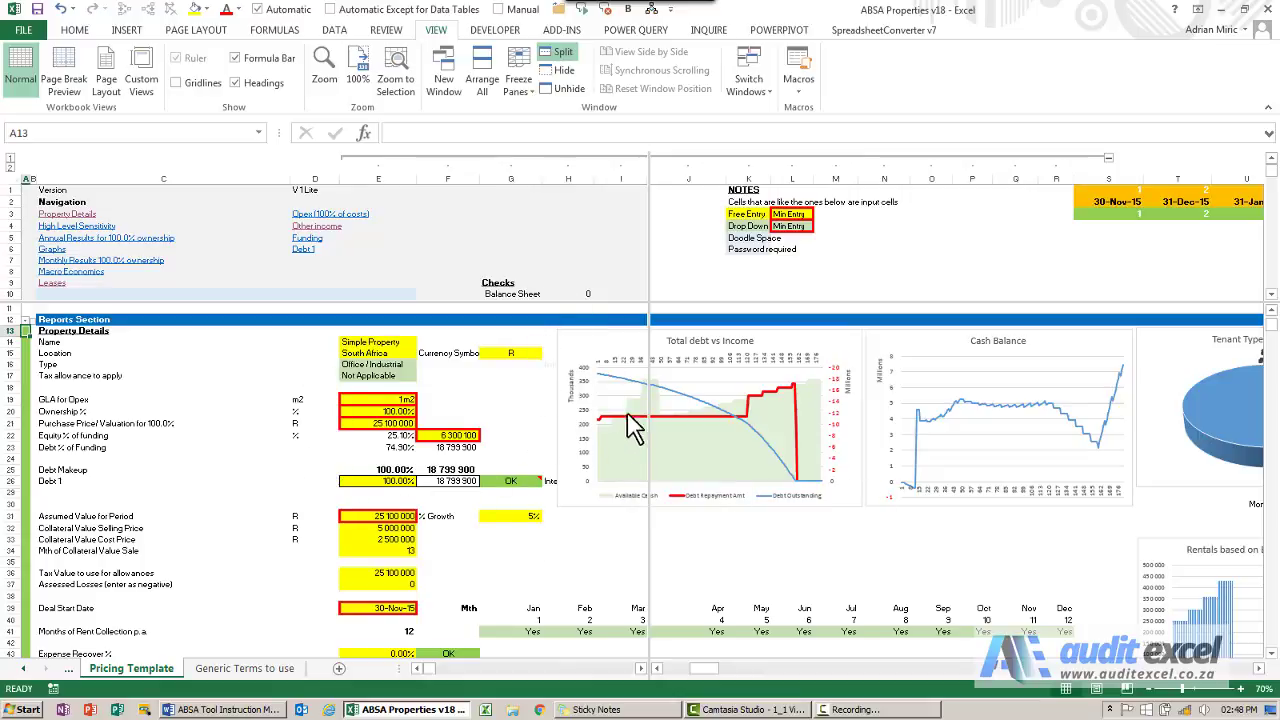
double_click(650, 280)
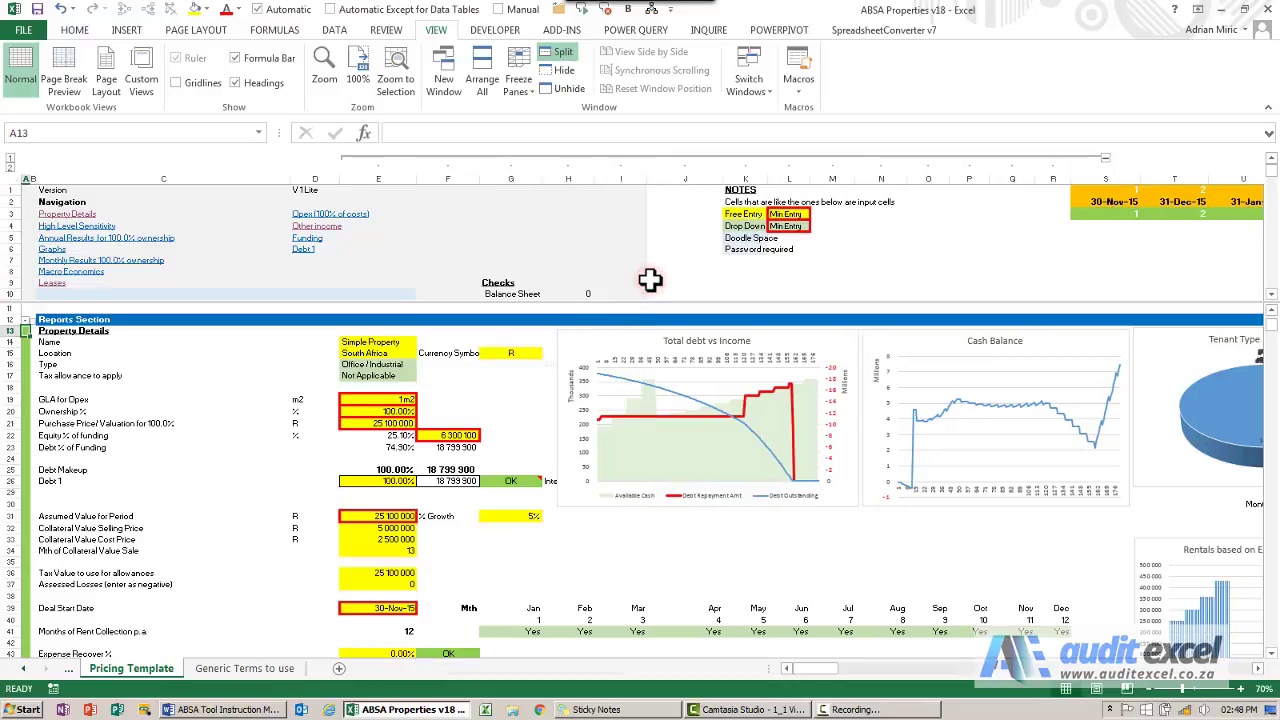
drag(644, 302, 622, 456)
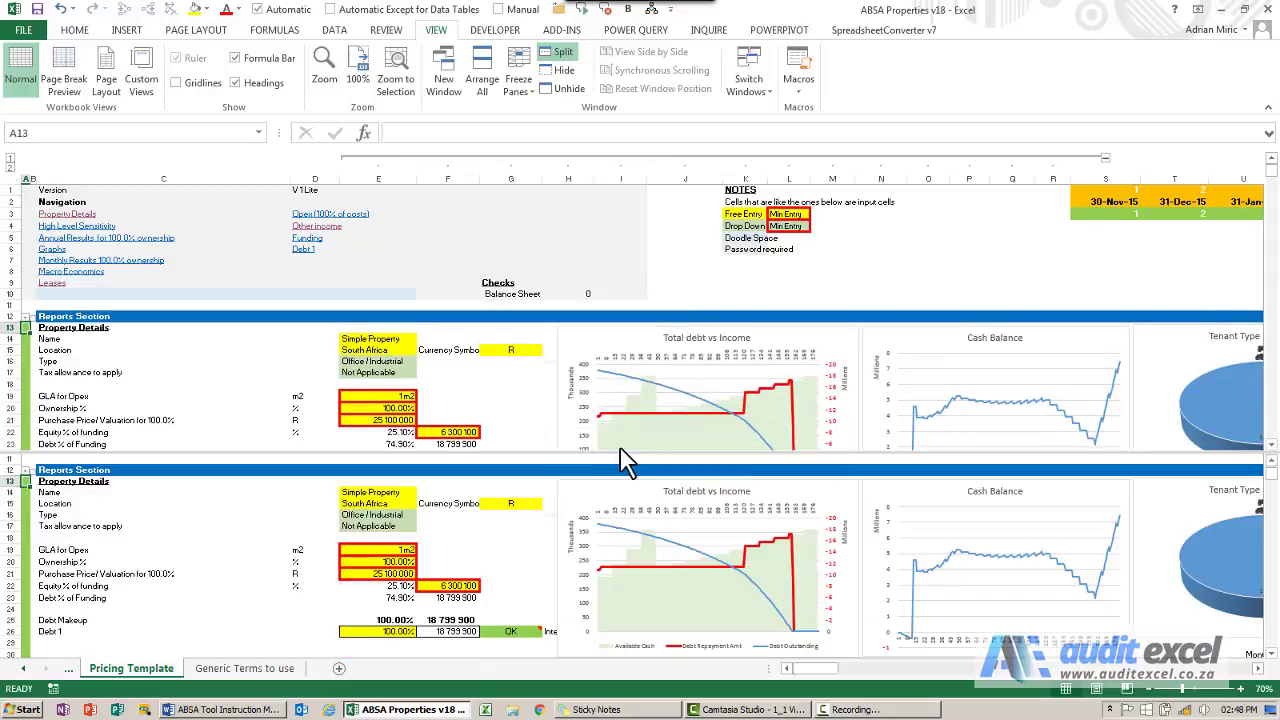
Step: Show the Reports Section inputs and charts in the upper pane and the Leases table in the lower pane
click(246, 384)
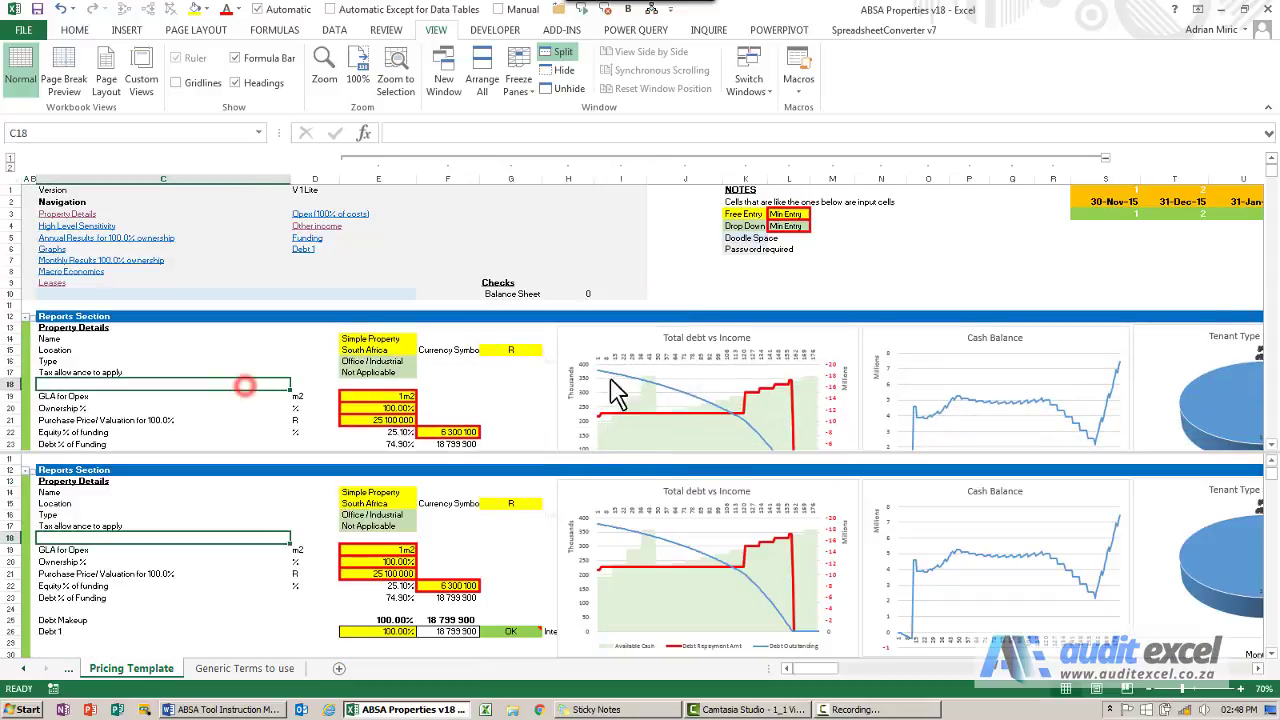
click(1269, 442)
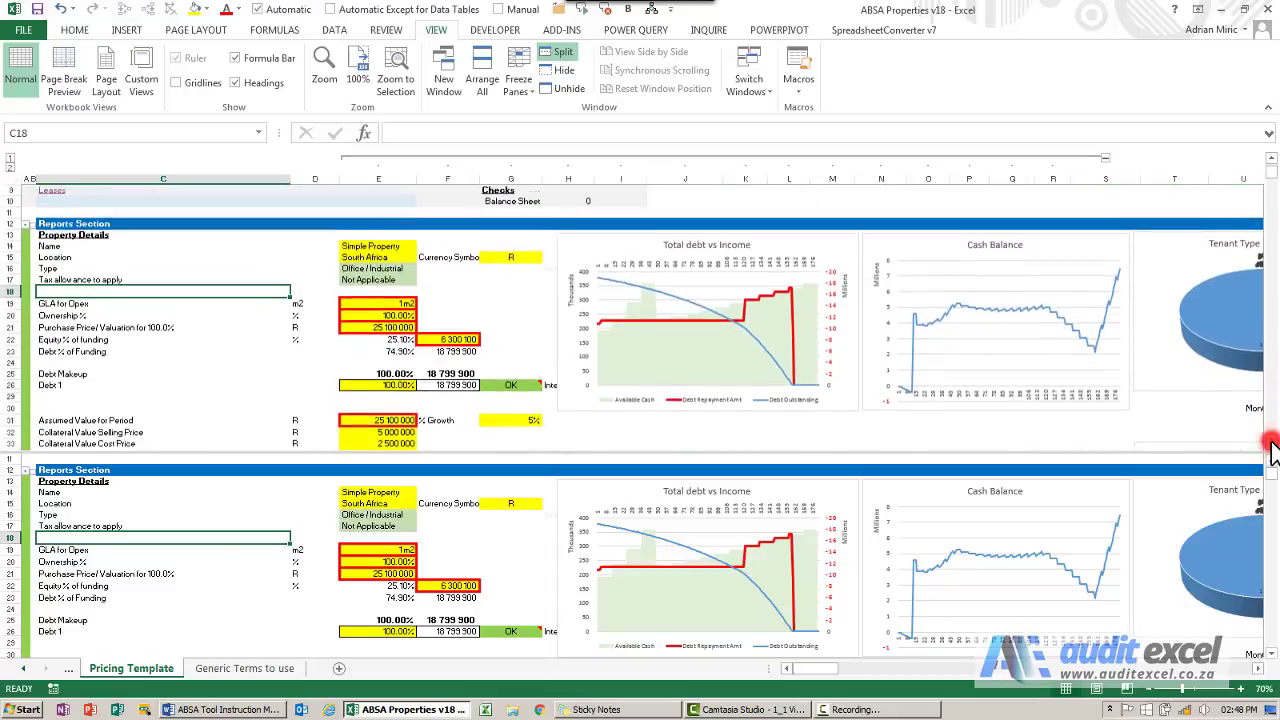
click(1269, 444)
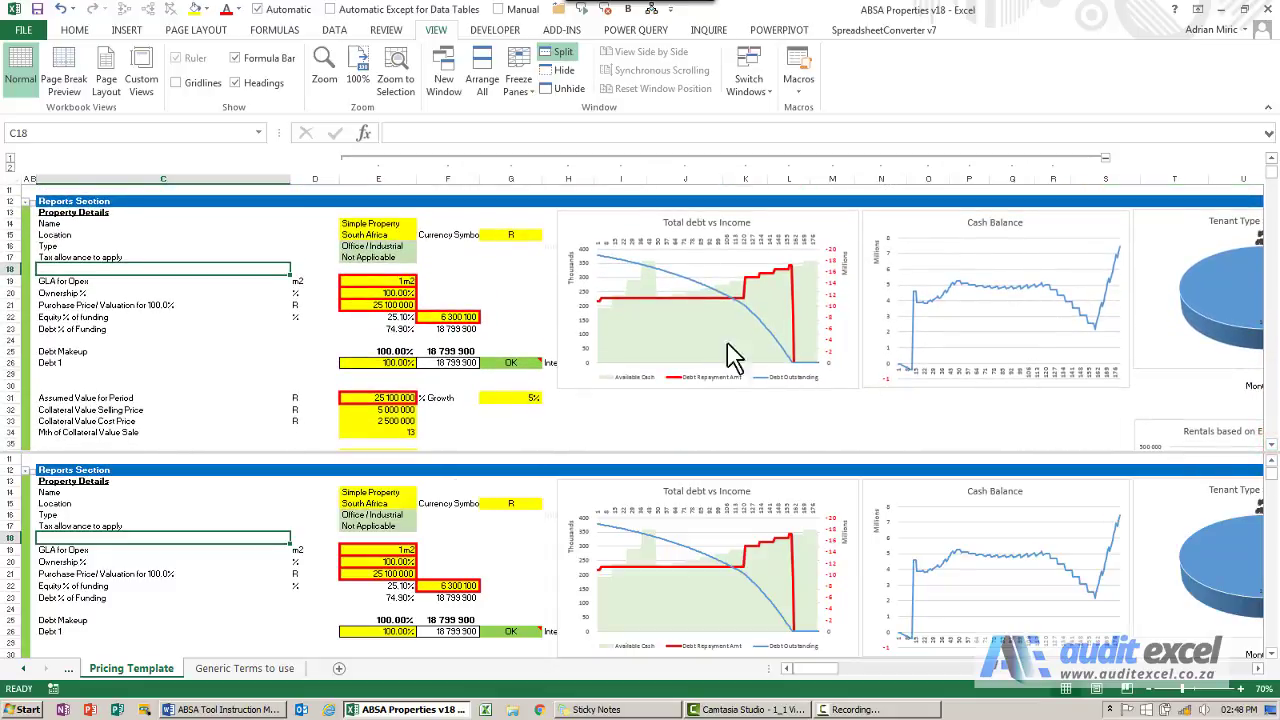
click(237, 562)
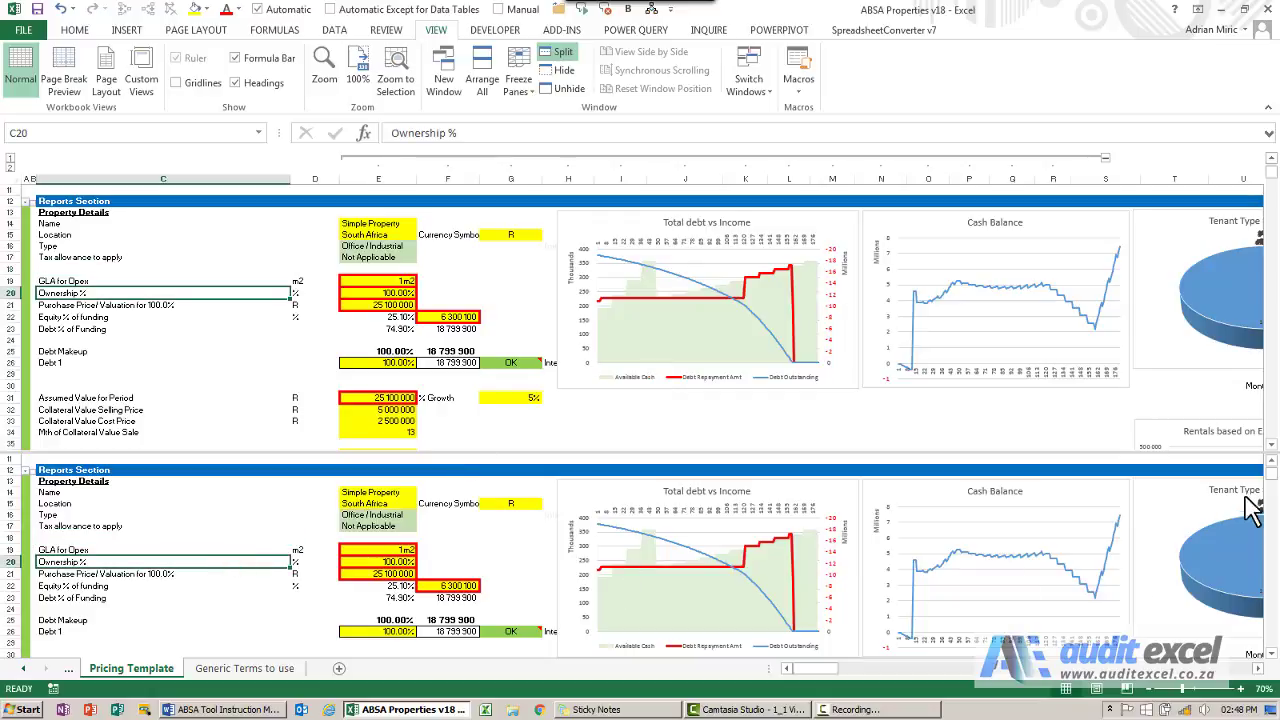
mouse_move(1268, 490)
mouse_down()
mouse_move(1272, 545)
mouse_move(1276, 512)
mouse_up()
scroll(1020, 620, down, 12)
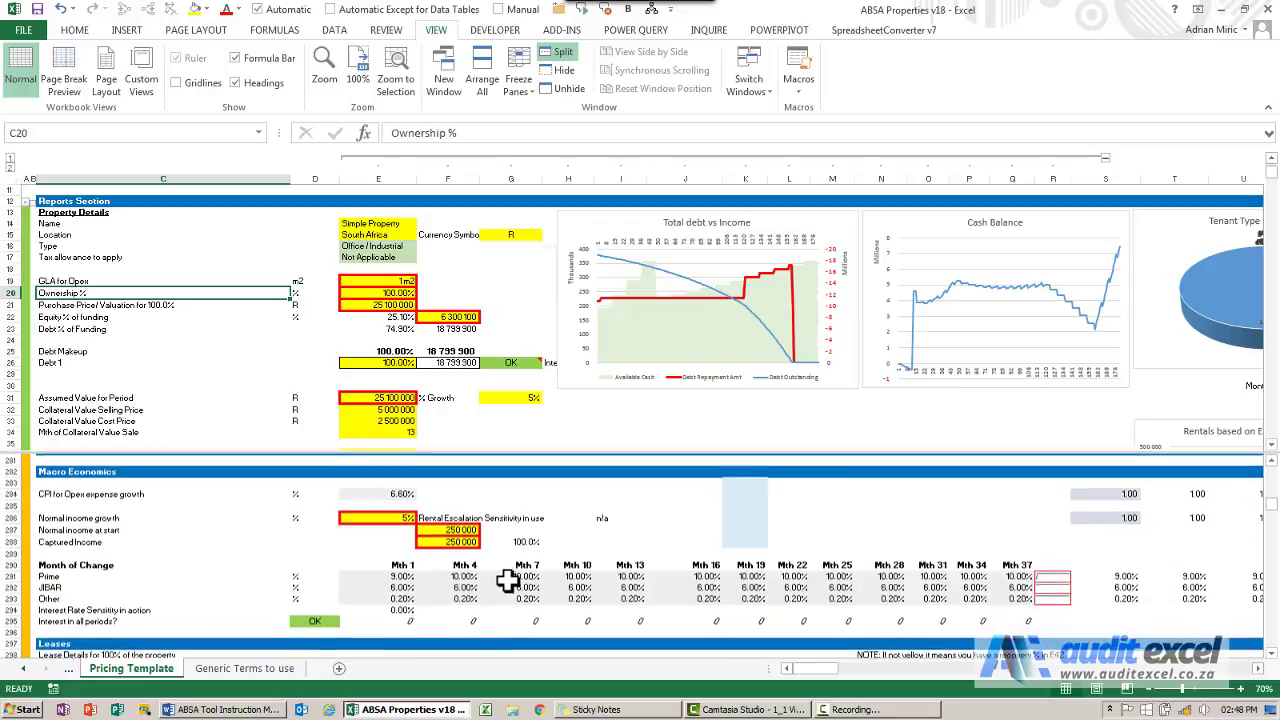
scroll(506, 580, down, 4)
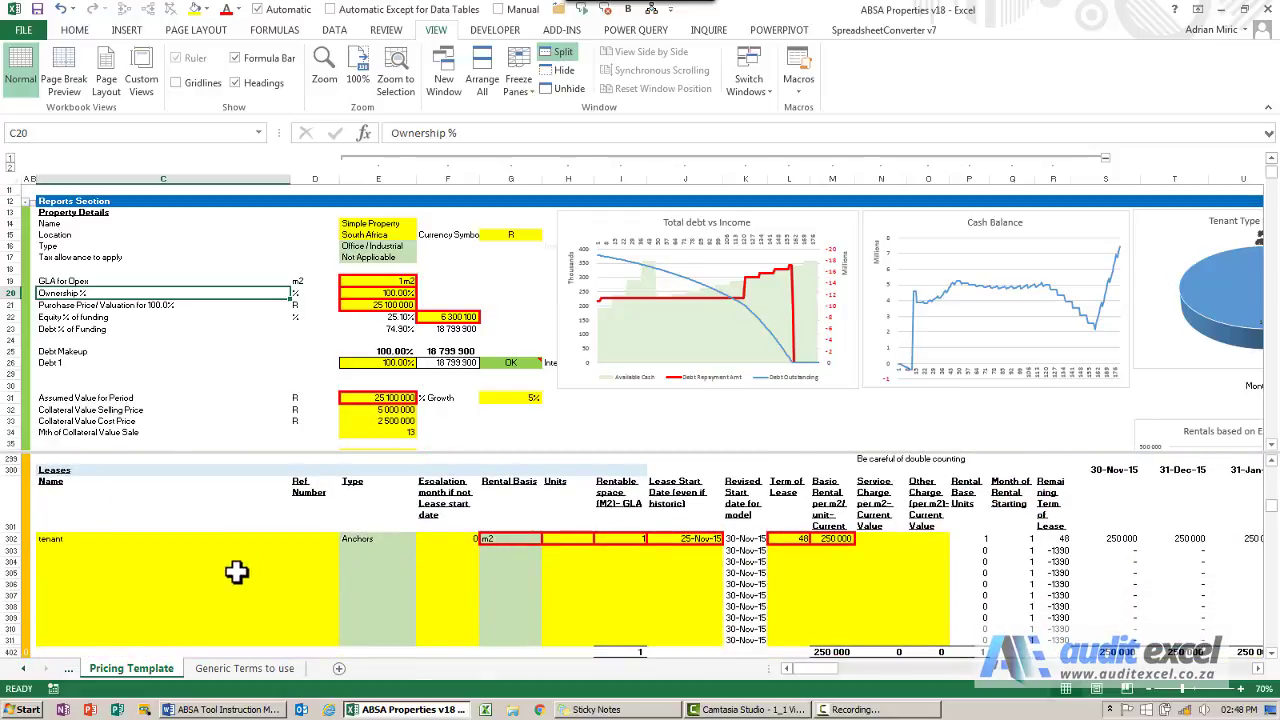
Step: Set the tenant's Term of Lease in the Leases table to 36
click(79, 540)
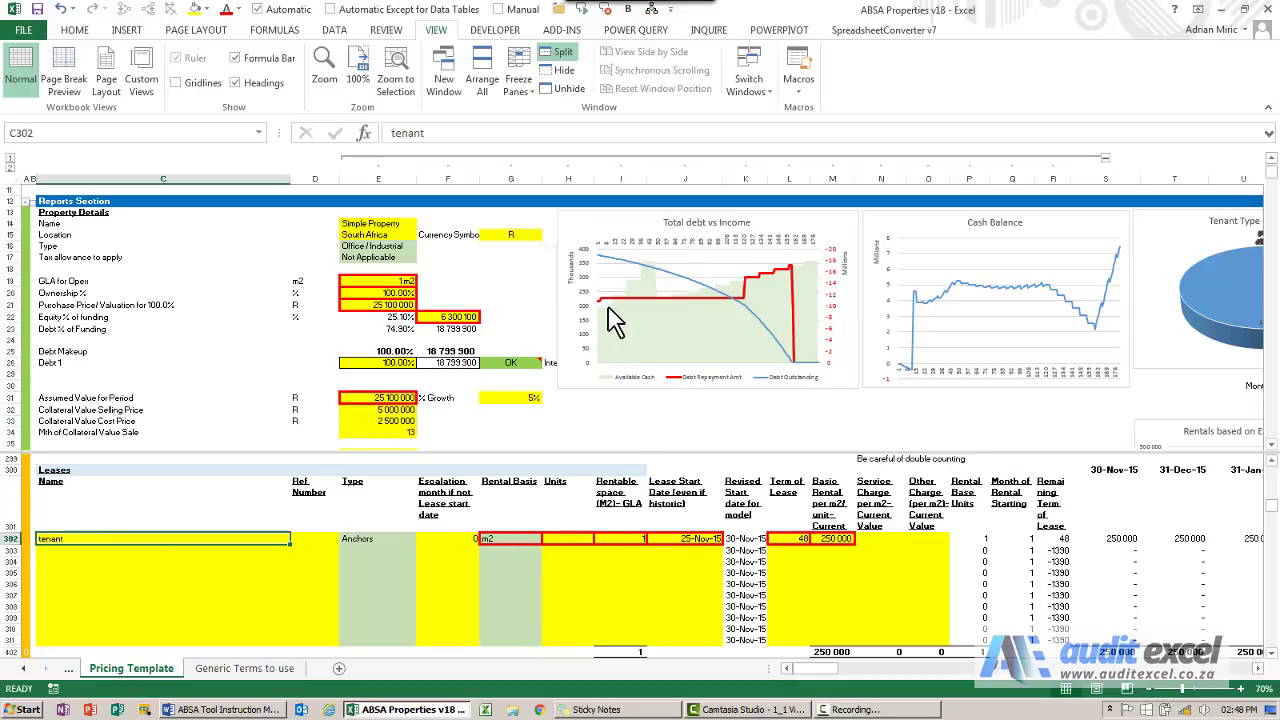
click(830, 540)
click(802, 540)
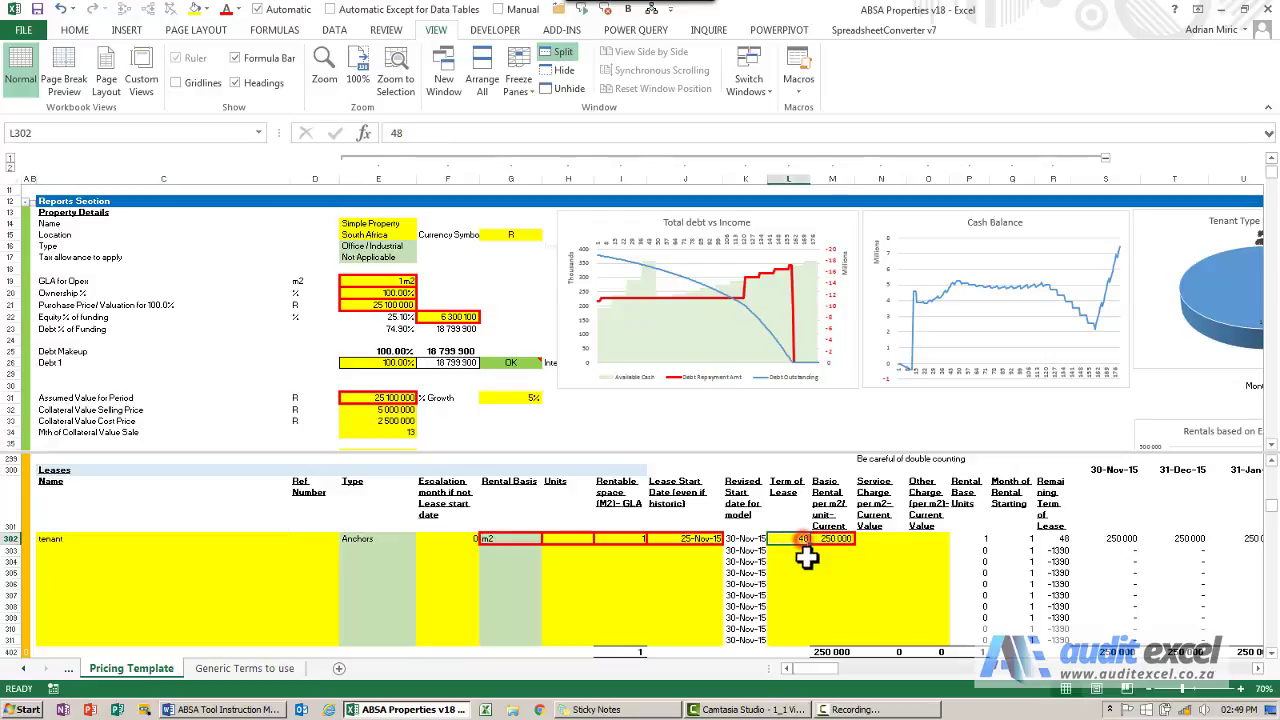
text(36)
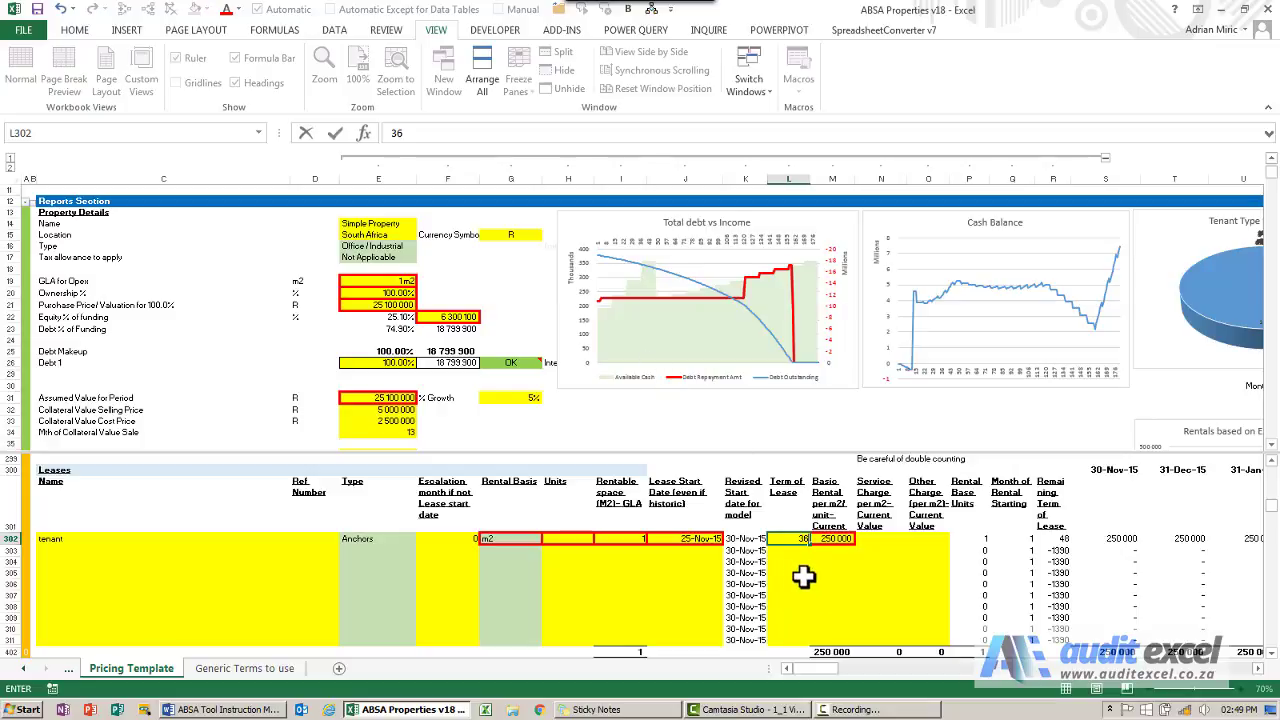
key(Return)
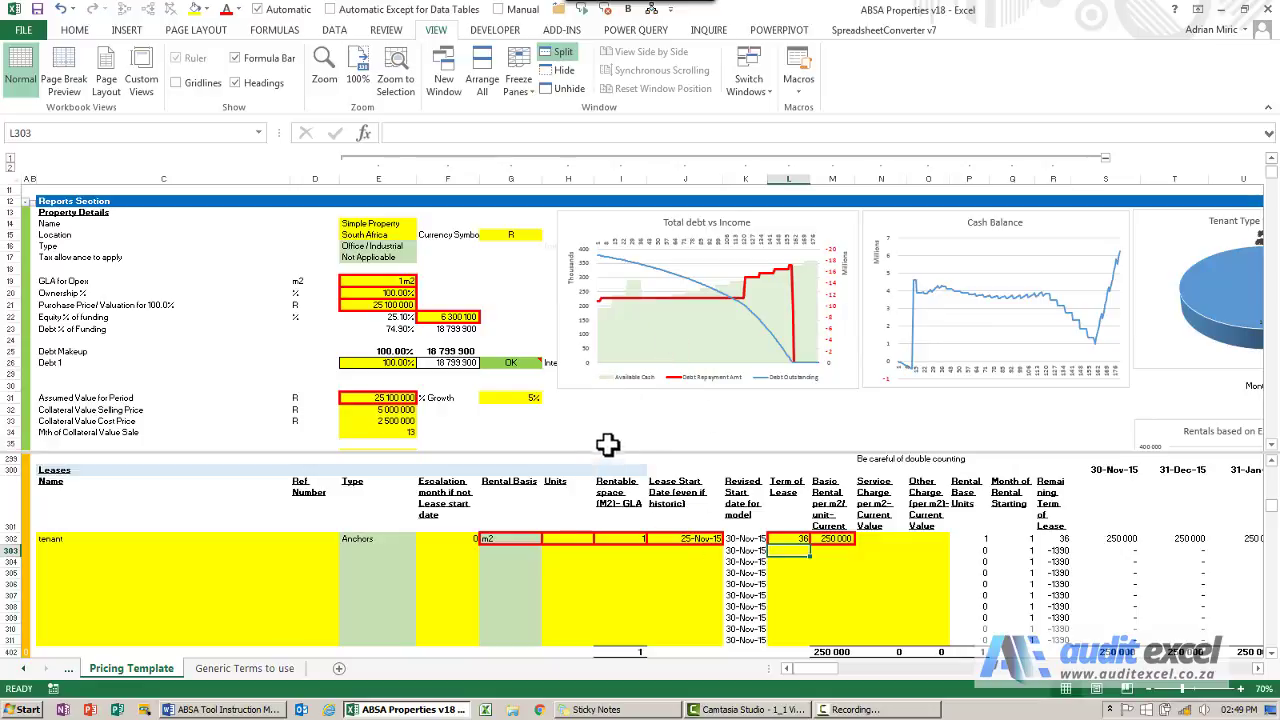
Step: Remove the horizontal split and return to the start of the sheet
click(263, 507)
scroll(260, 530, down, 5)
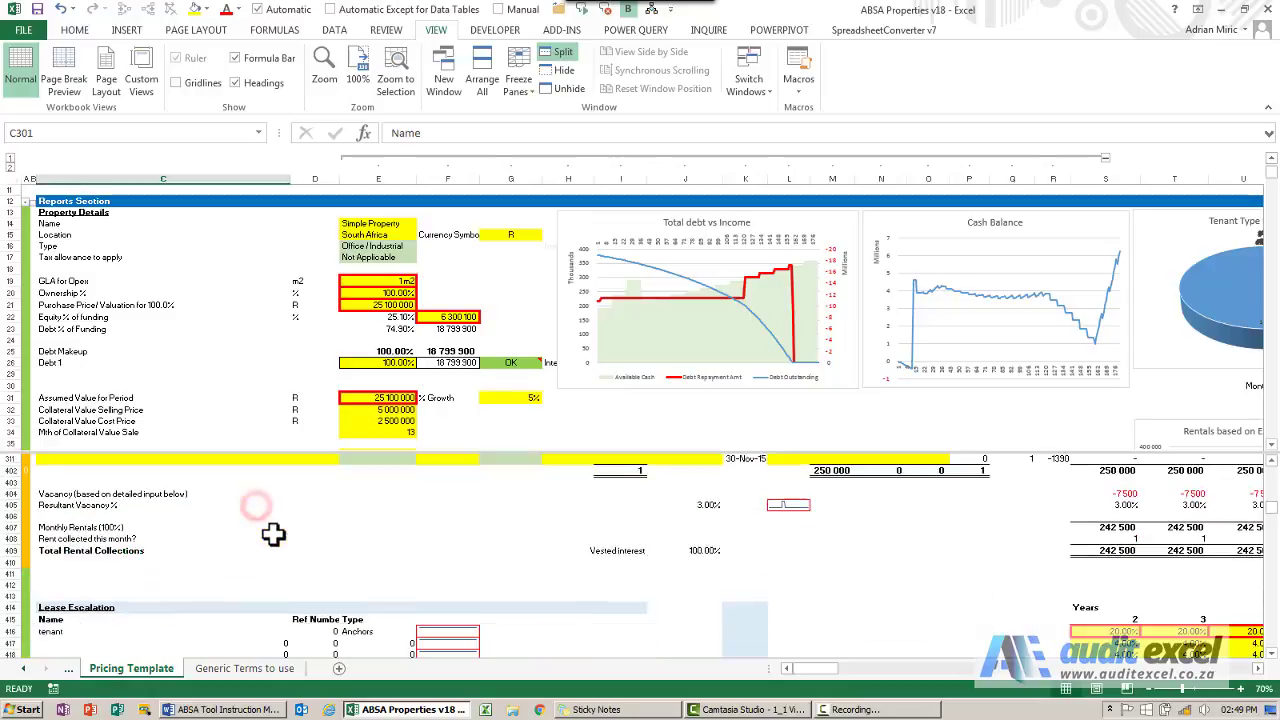
scroll(270, 535, up, 5)
scroll(272, 541, up, 1)
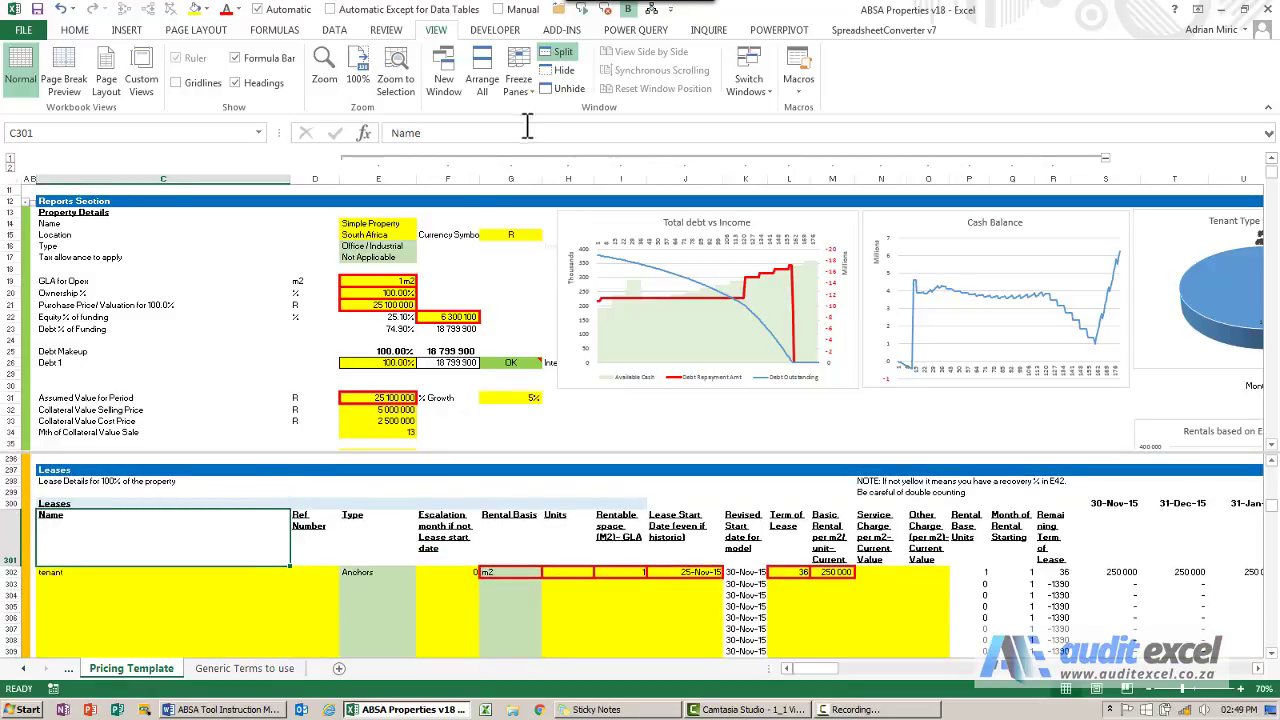
double_click(386, 452)
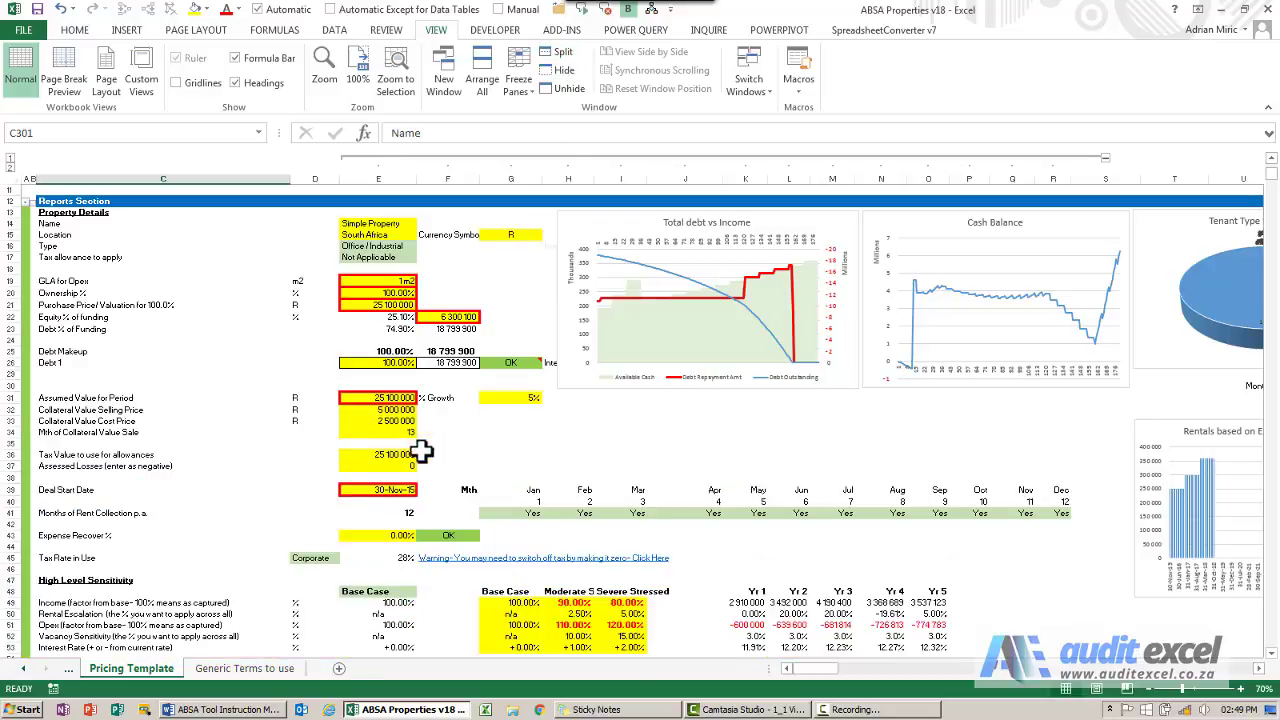
scroll(577, 428, up, 1)
scroll(577, 428, up, 3)
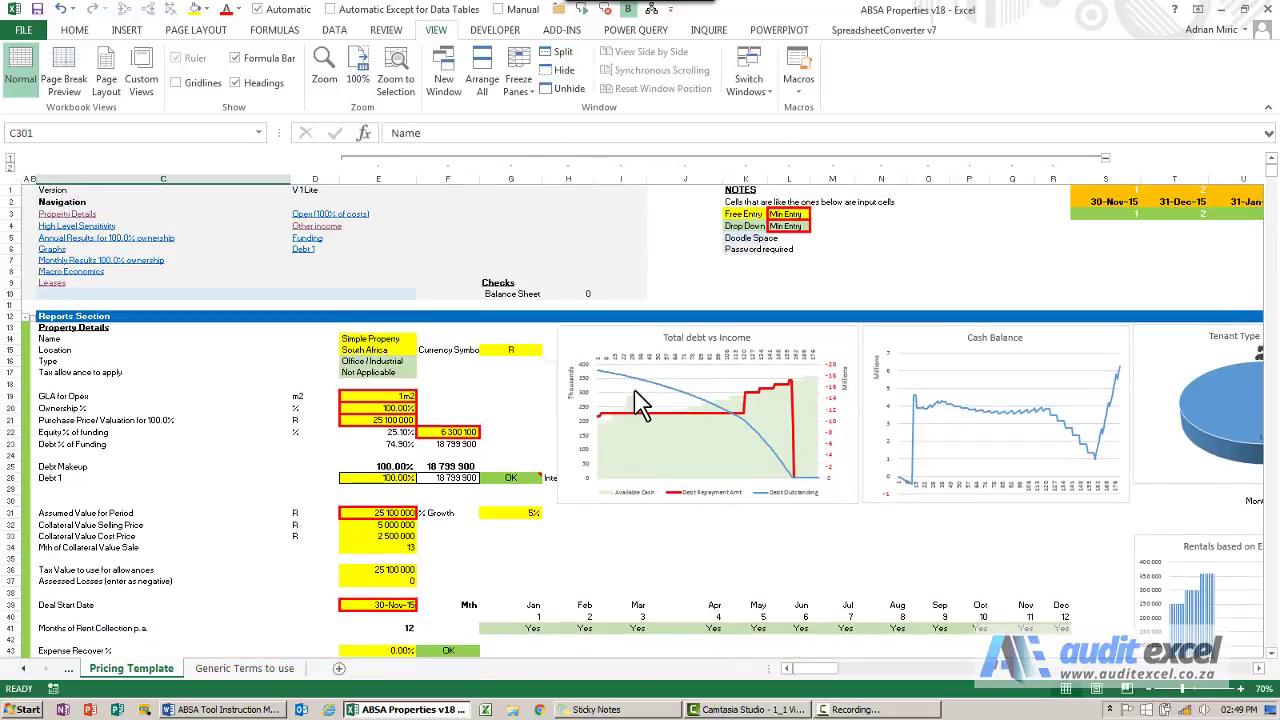
Step: Freeze the panes at cell G11 so that rows 1 to 10 and columns A to F stay in view
click(505, 305)
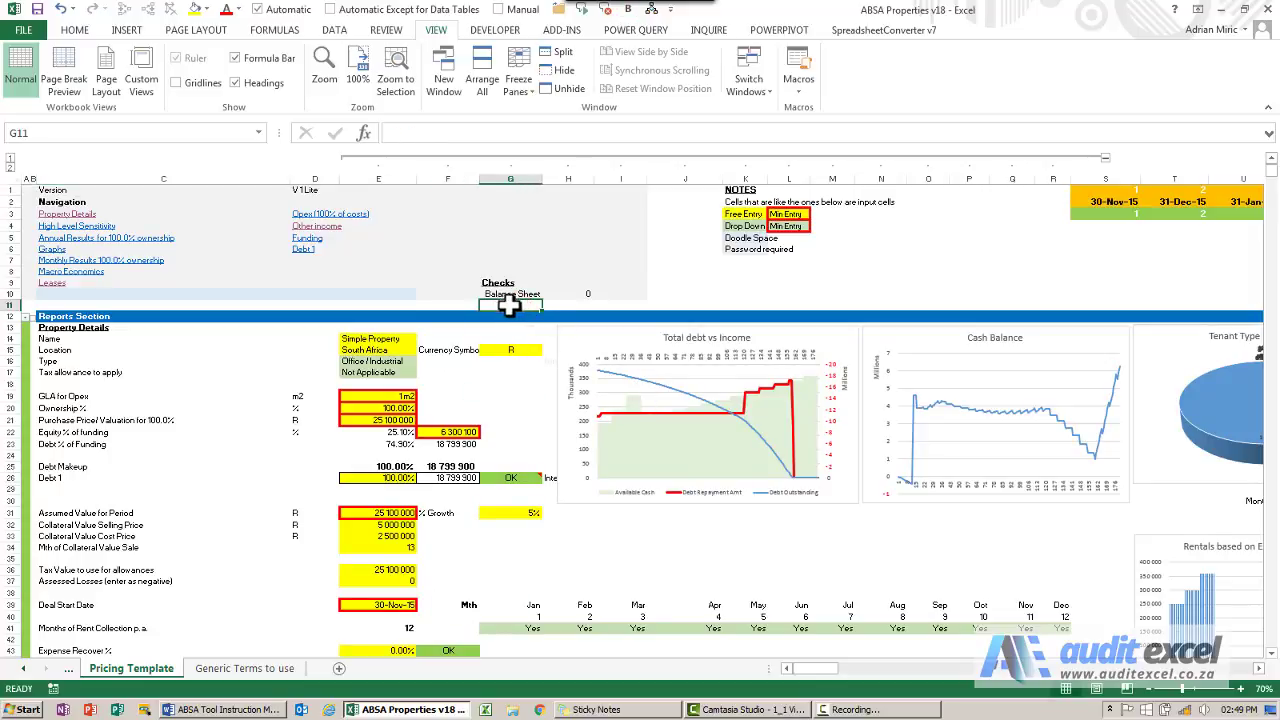
click(515, 85)
click(549, 122)
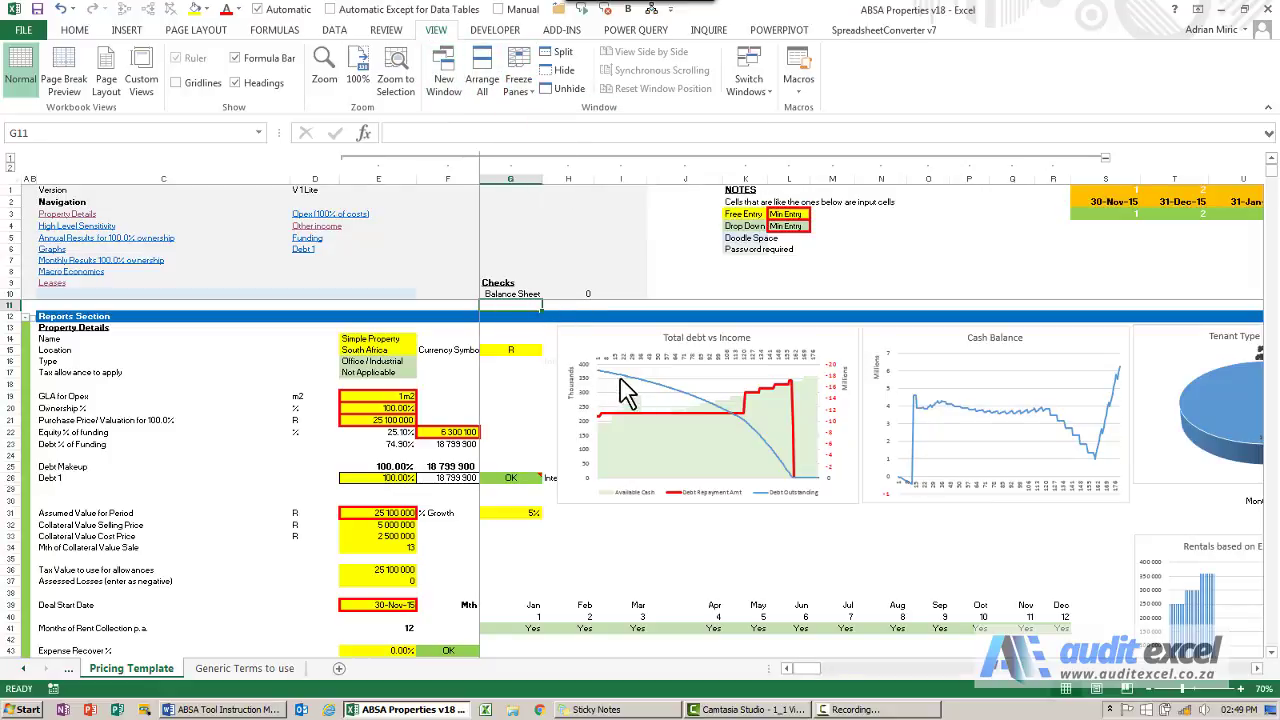
scroll(640, 412, down, 1)
scroll(640, 412, up, 1)
Step: Open the Watch Window and move it over the charts, clear of the header rows
click(273, 30)
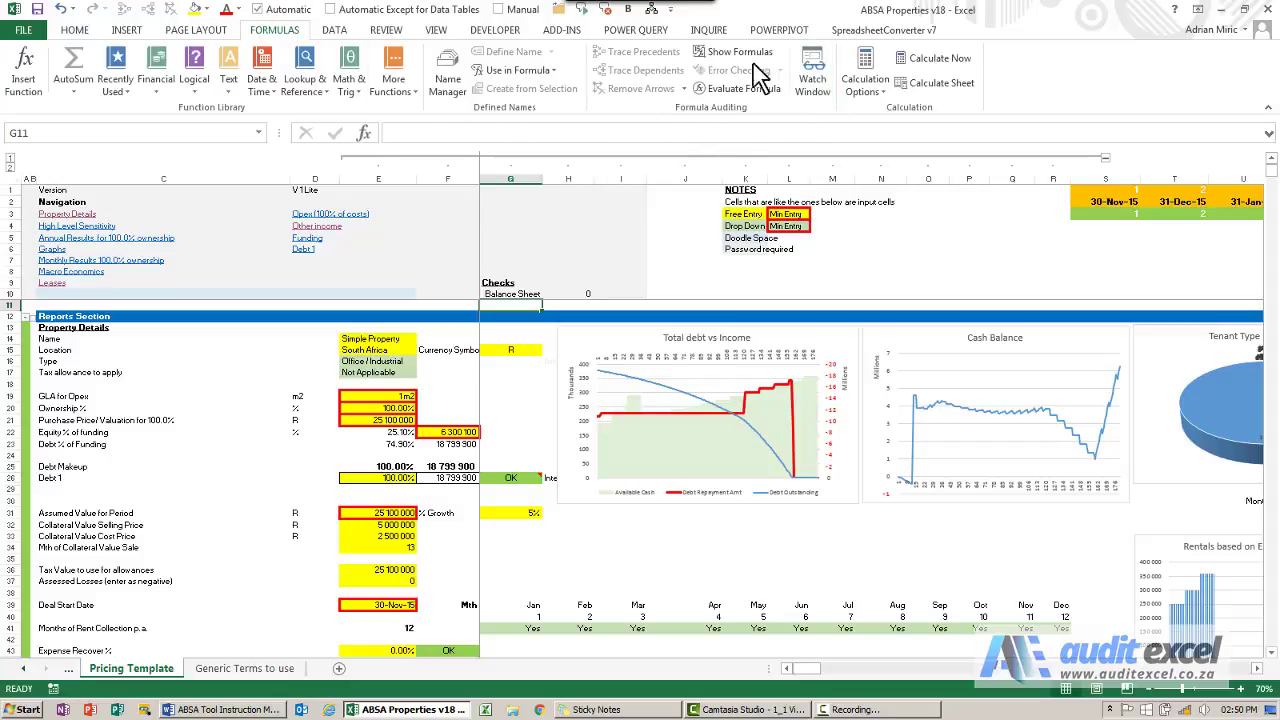
click(814, 84)
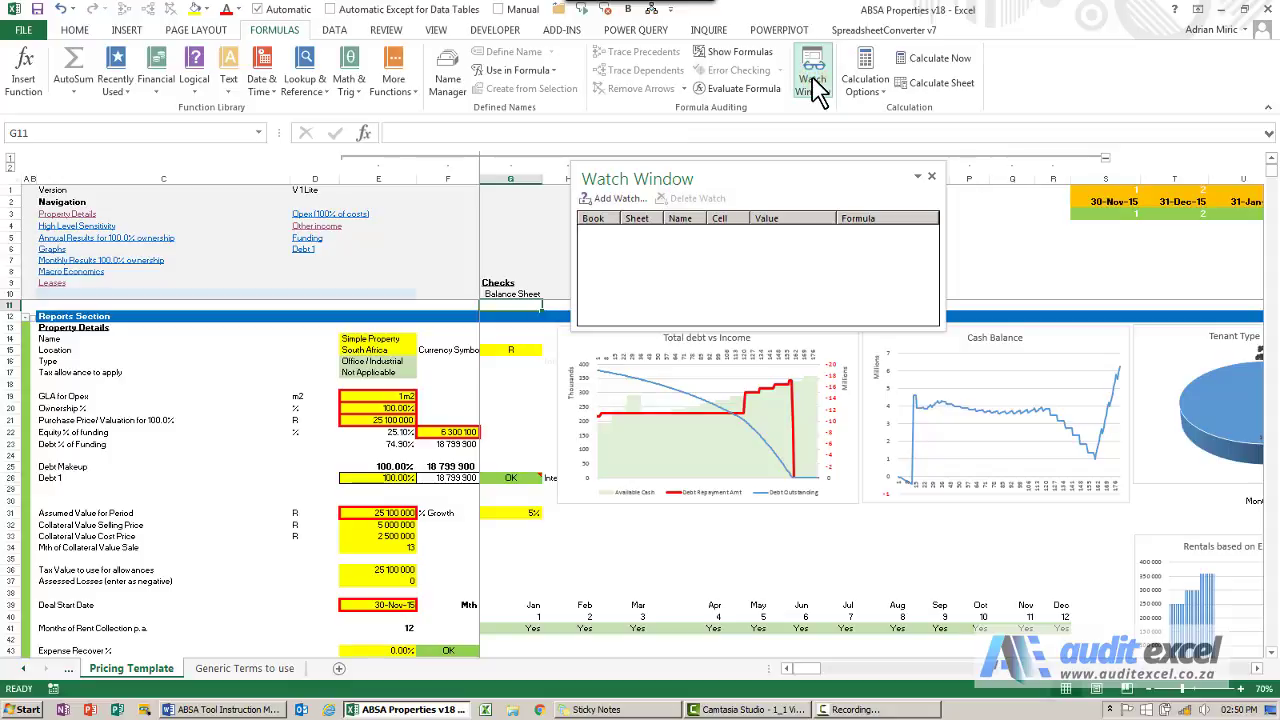
drag(806, 166, 935, 352)
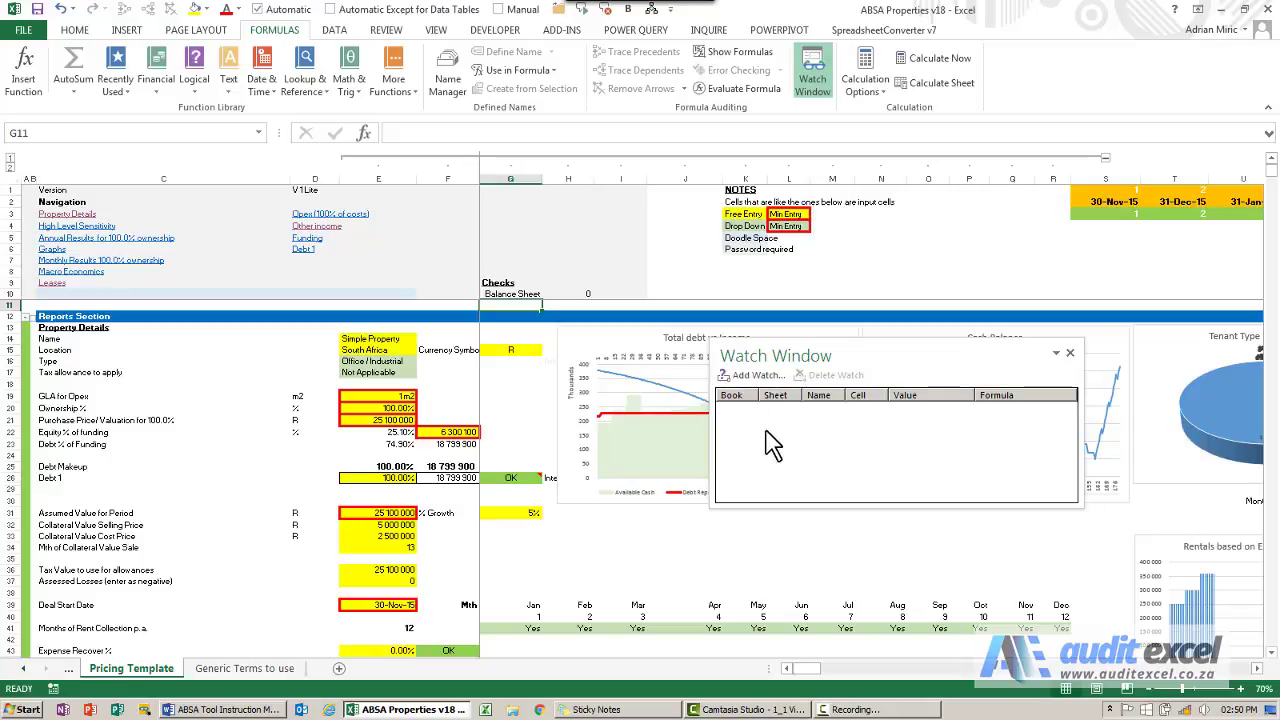
drag(894, 348, 979, 344)
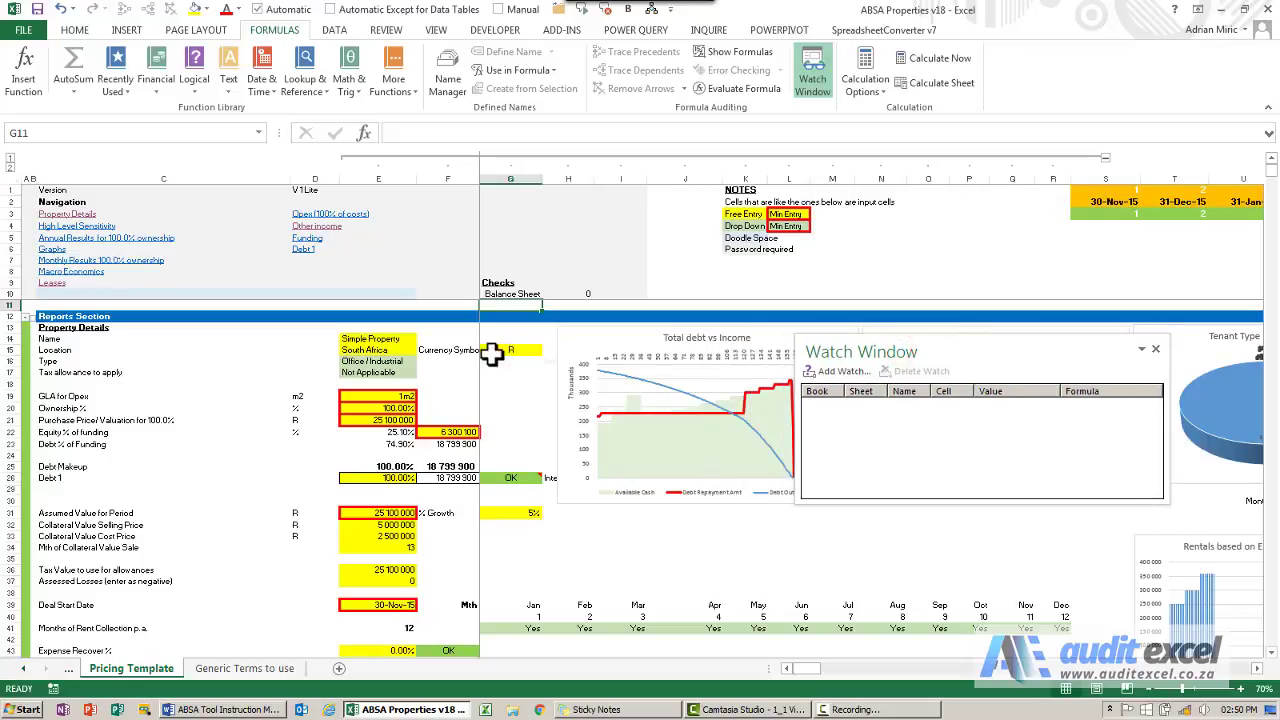
Step: Go to the annual results and add the first-year LTV cell S94 to the Watch Window
scroll(550, 500, down, 4)
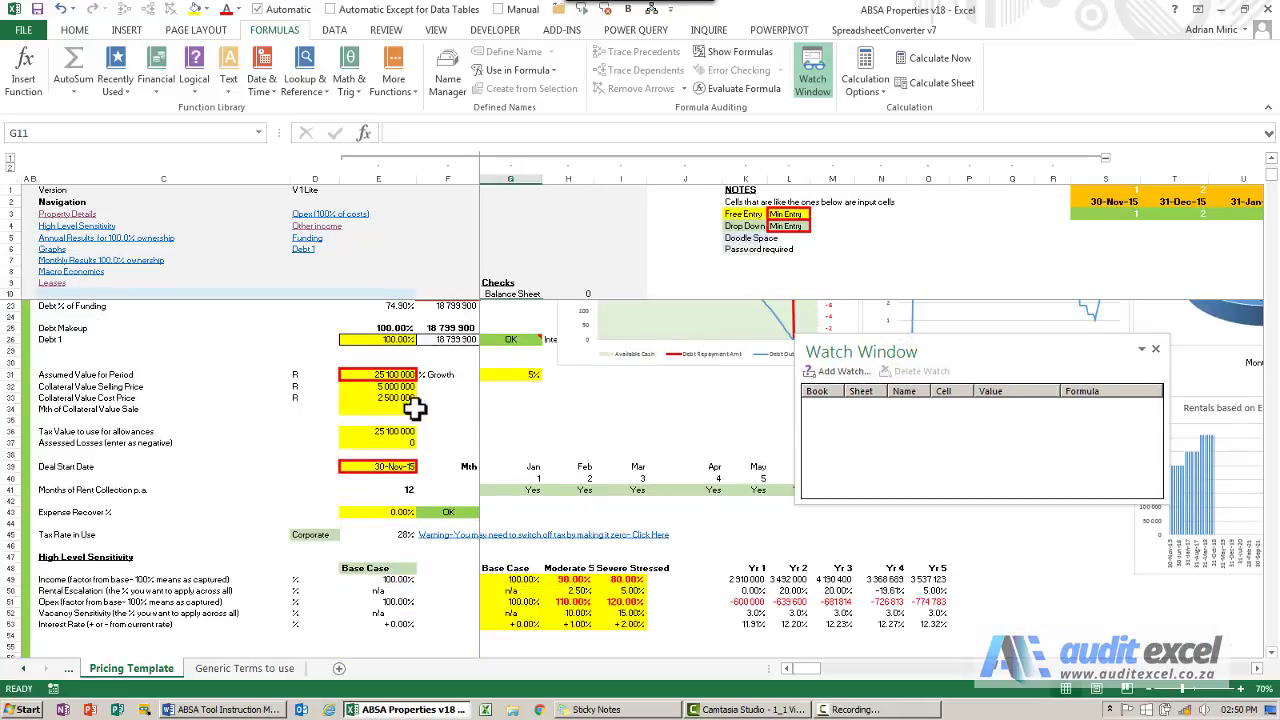
click(62, 240)
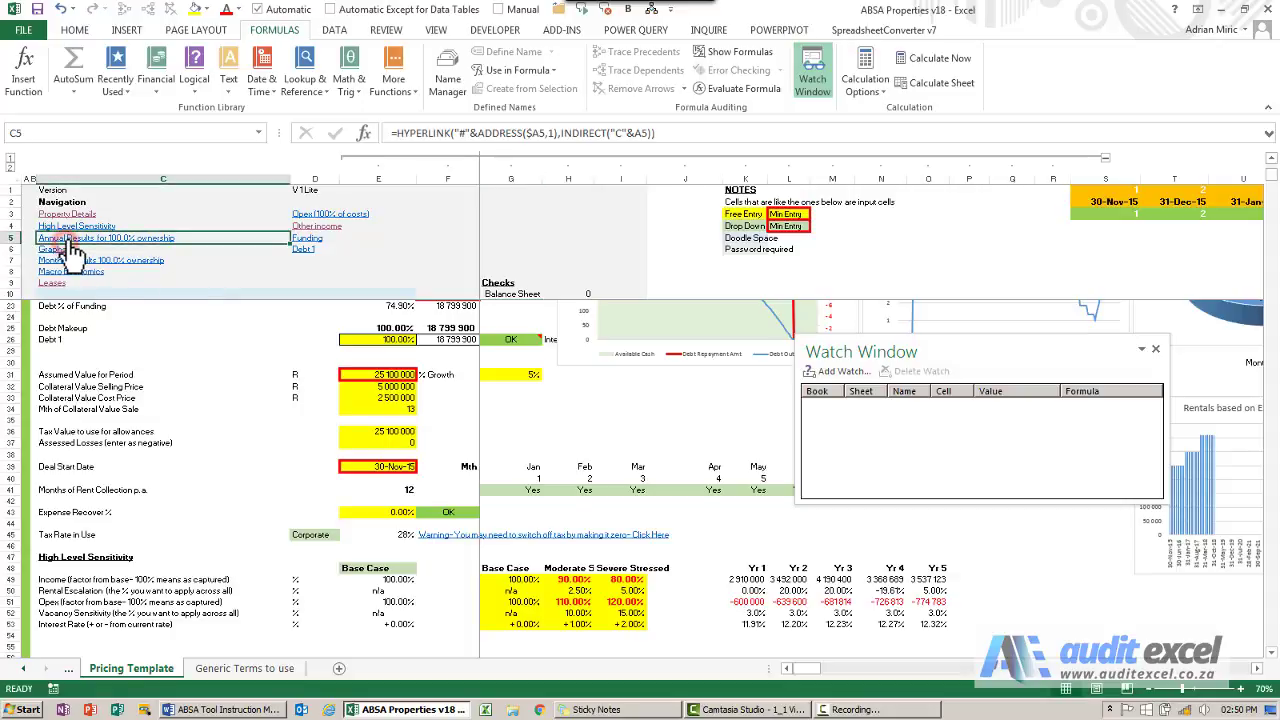
click(64, 241)
scroll(981, 521, down, 7)
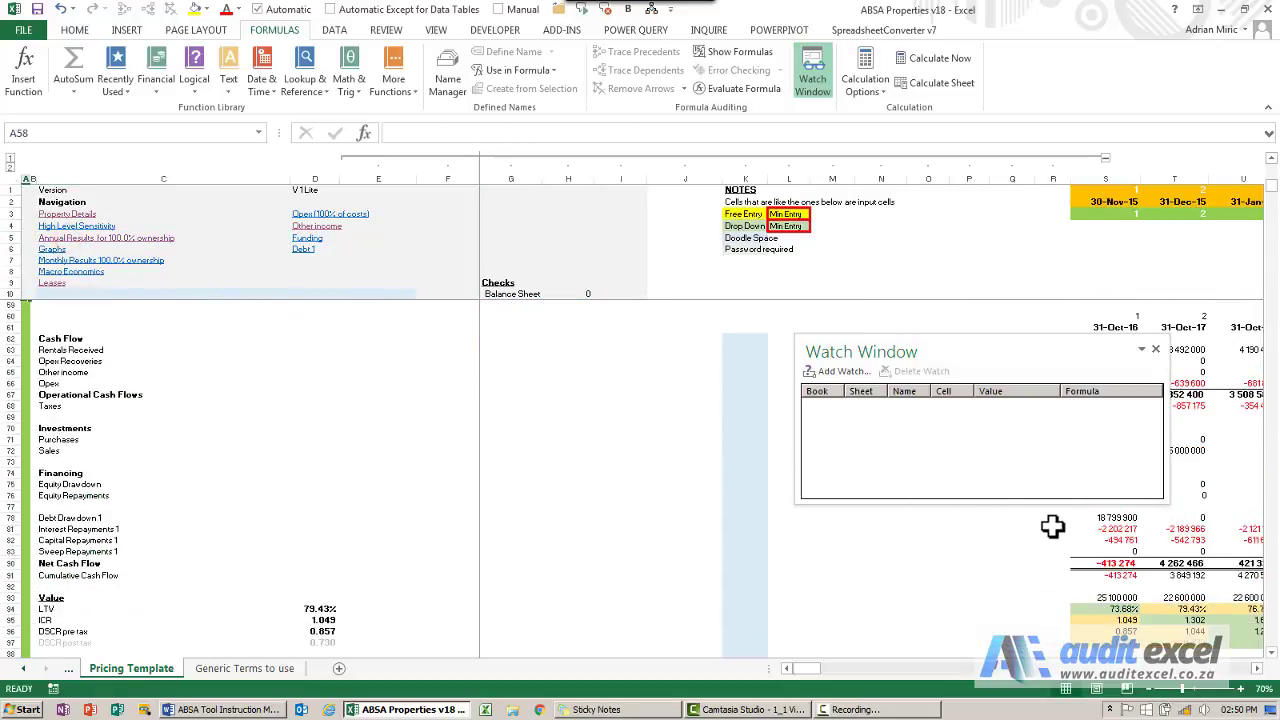
click(1260, 670)
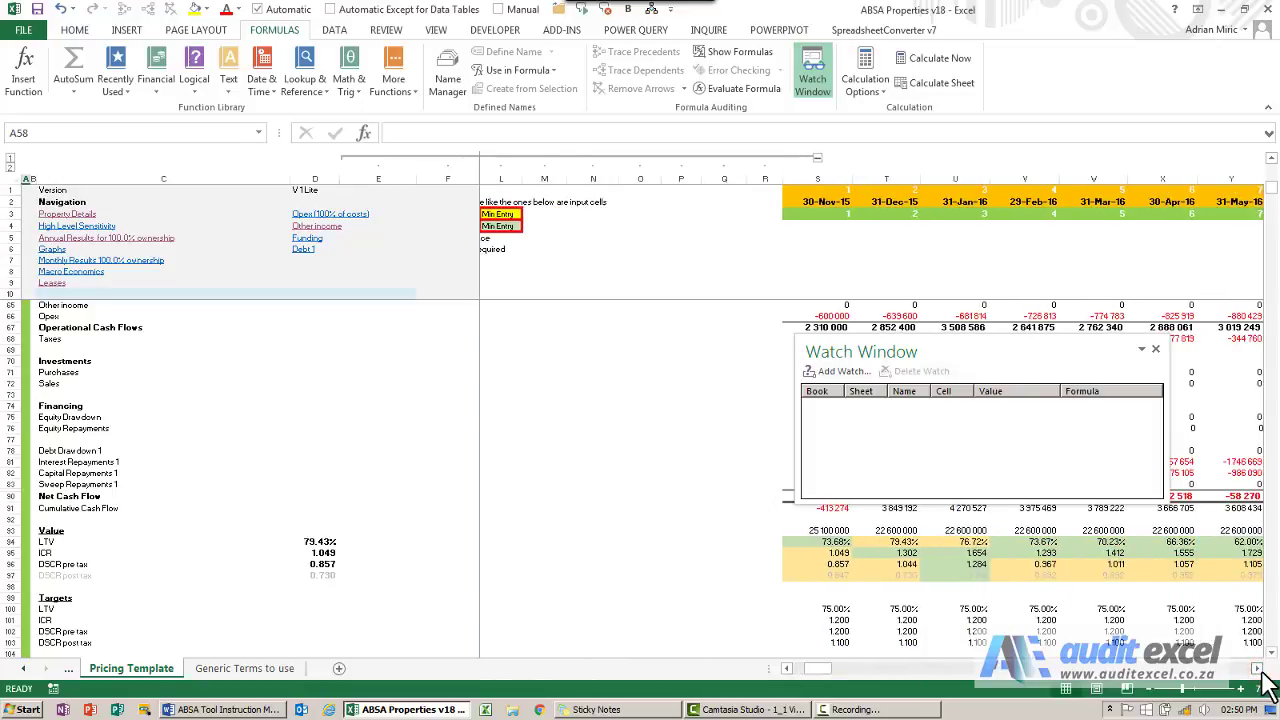
click(1260, 670)
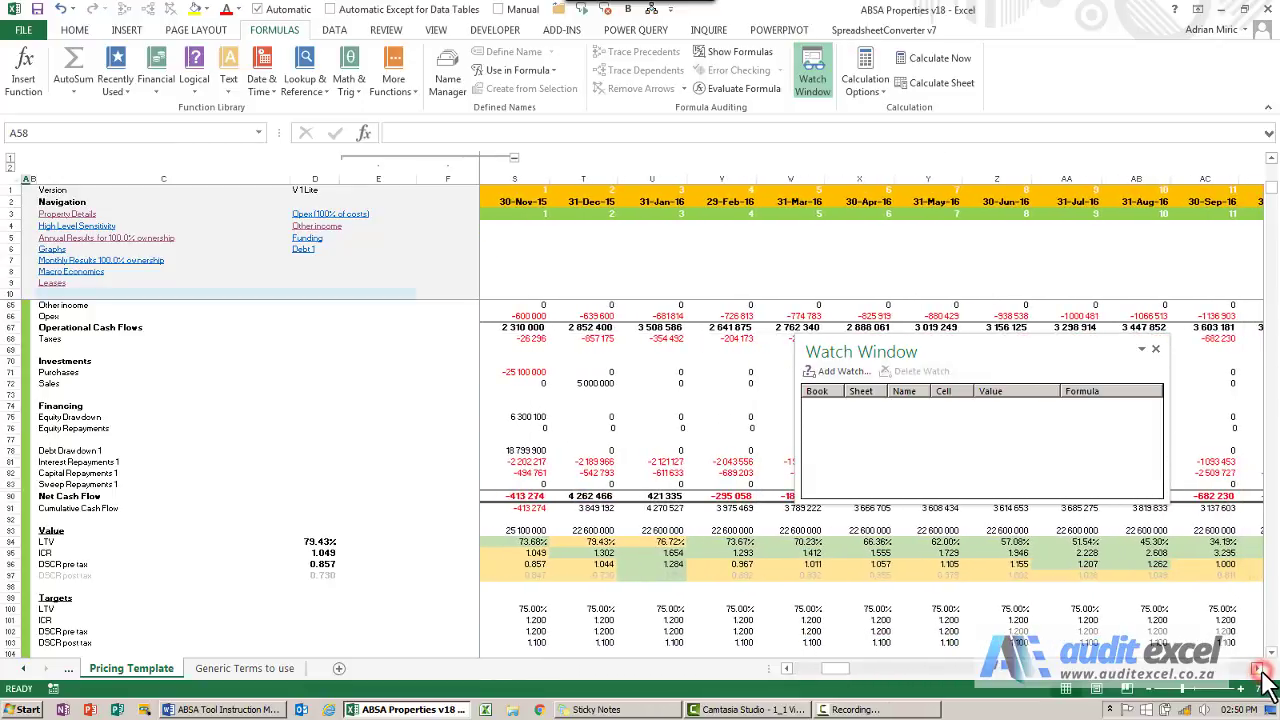
click(535, 542)
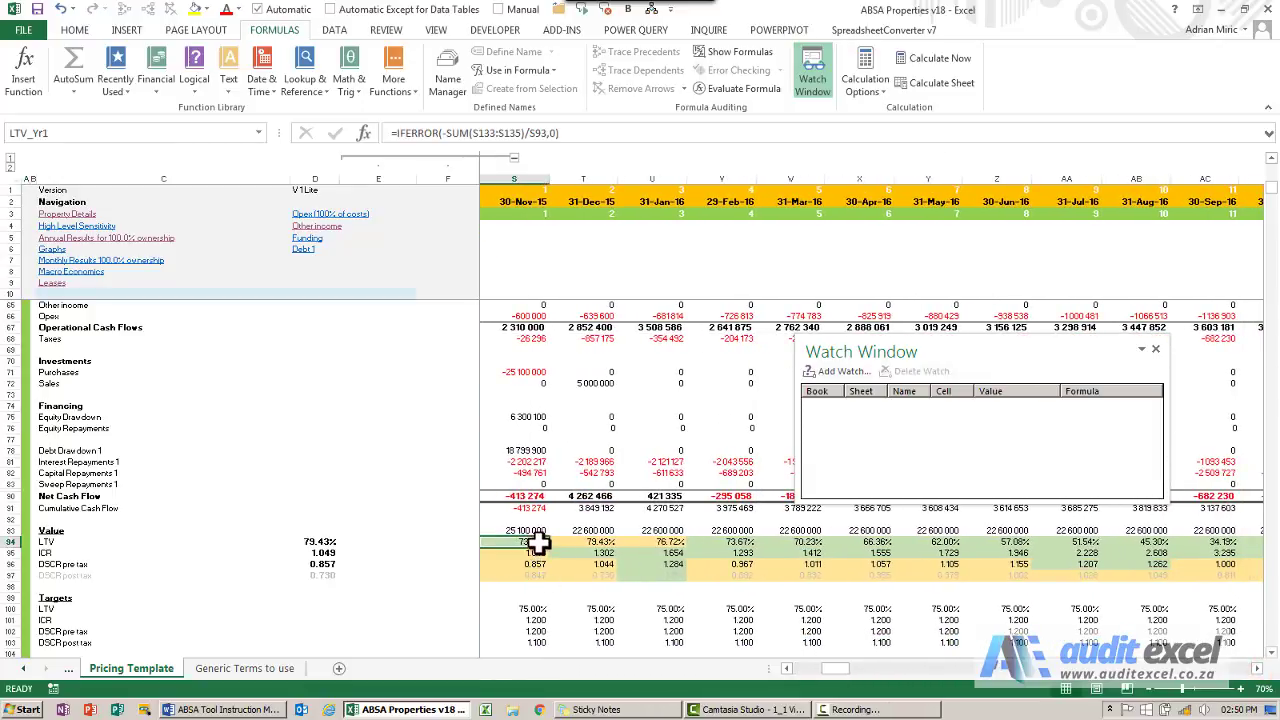
click(836, 371)
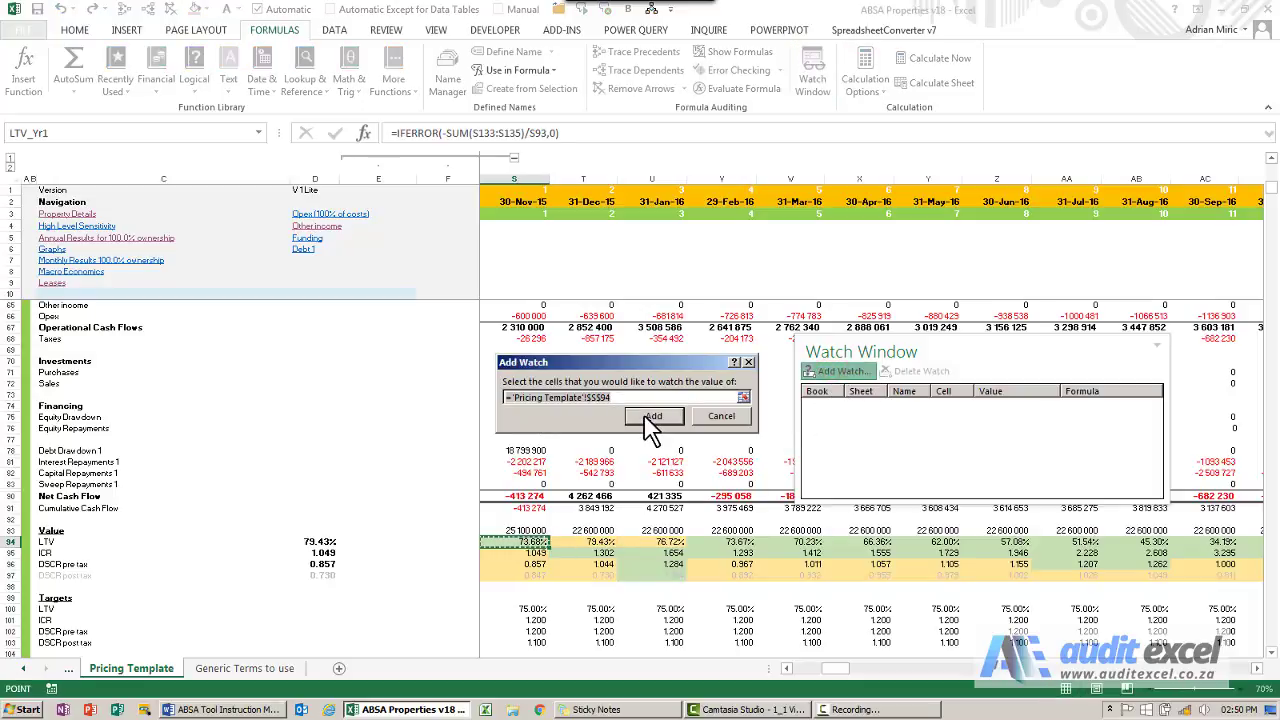
click(652, 418)
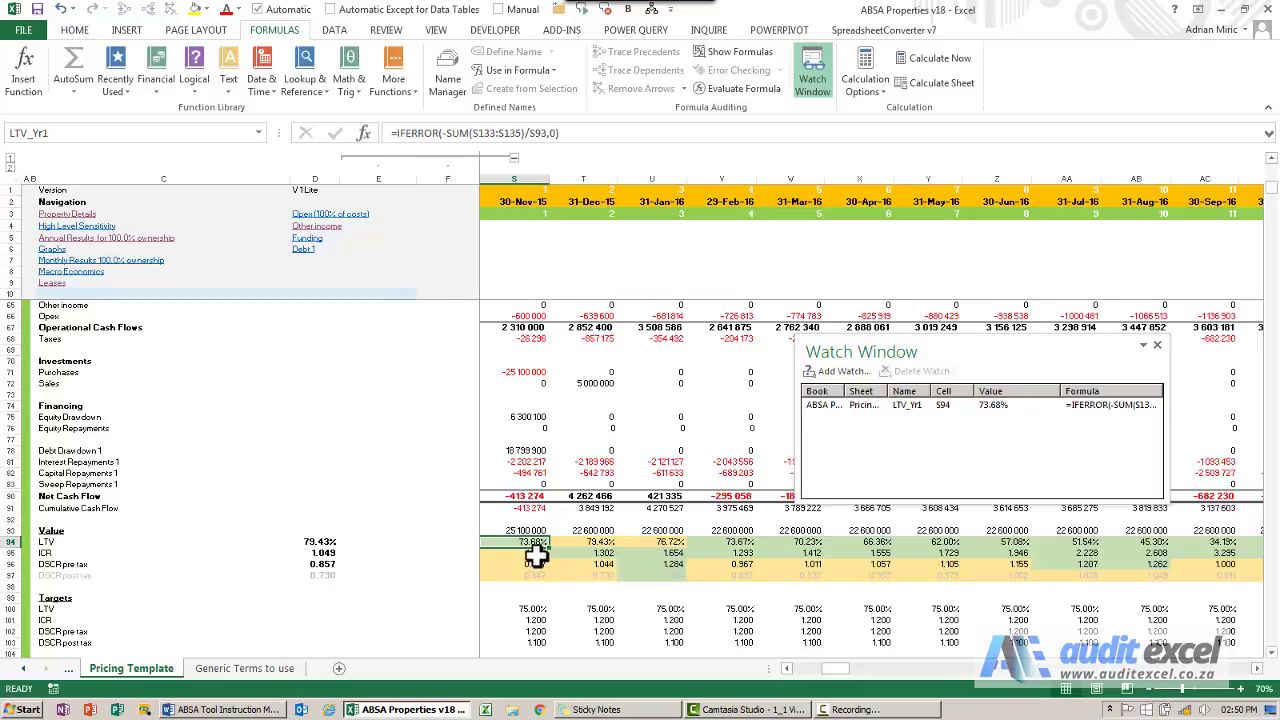
Step: Watch the first-year ICR and DSCR cells S95:S97 as well, and narrow the watch list's Book column and widen its Name column
drag(536, 553, 536, 568)
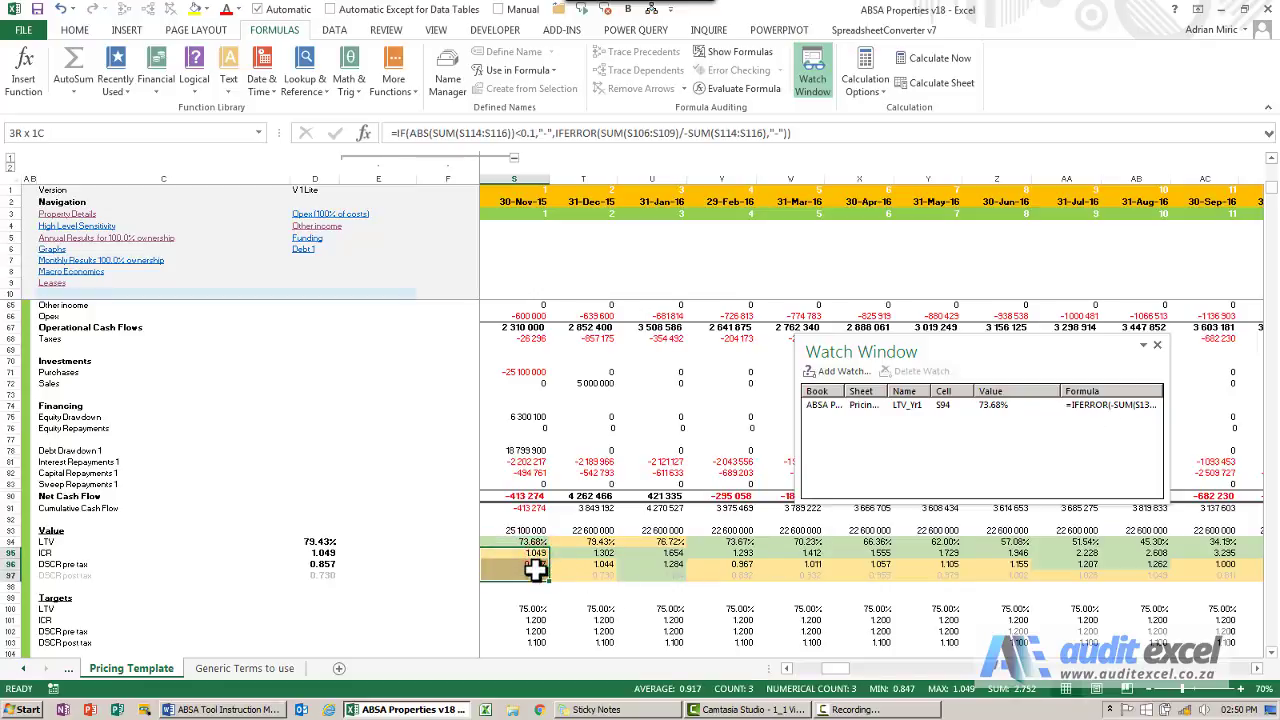
click(838, 372)
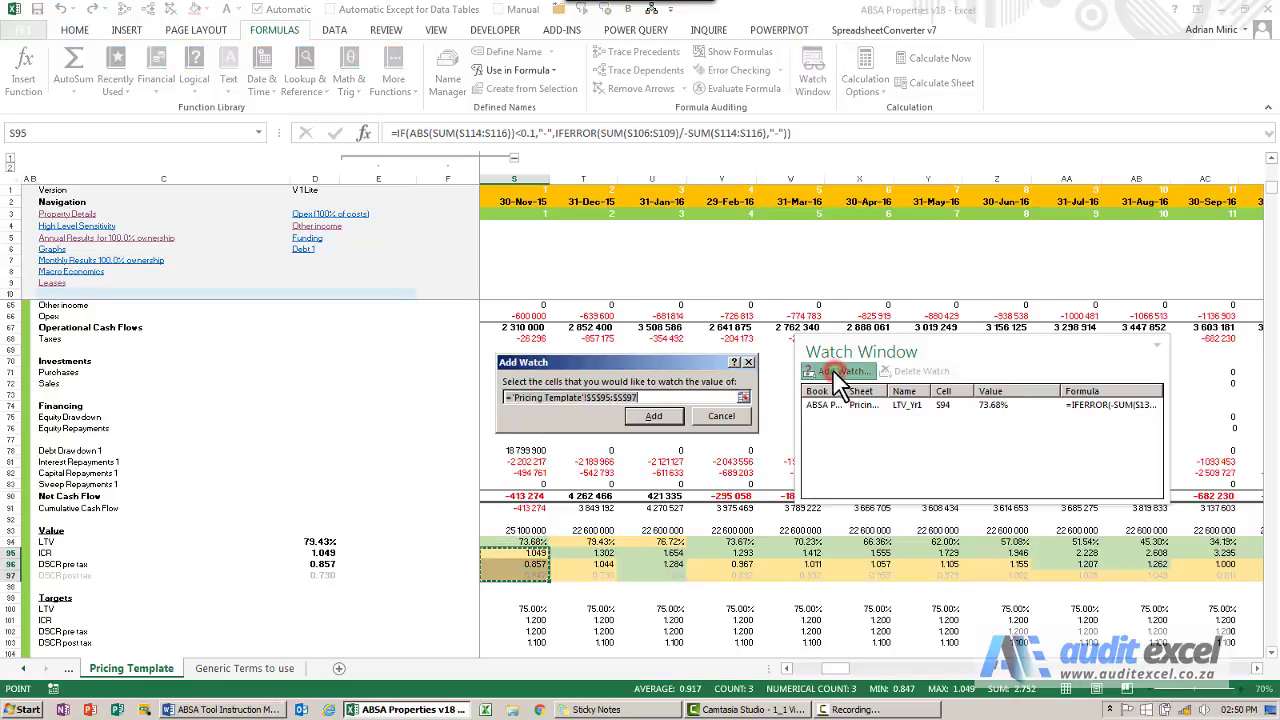
click(653, 418)
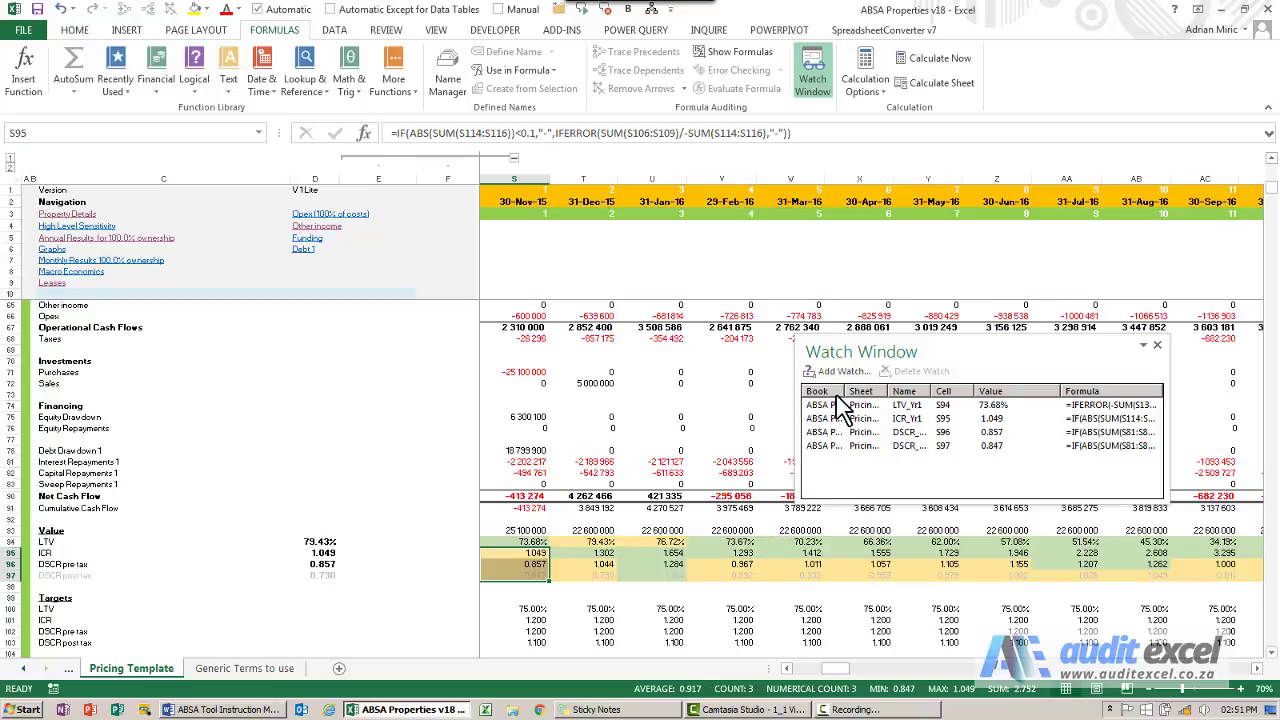
mouse_move(840, 391)
mouse_down()
mouse_move(925, 392)
mouse_move(831, 392)
mouse_up()
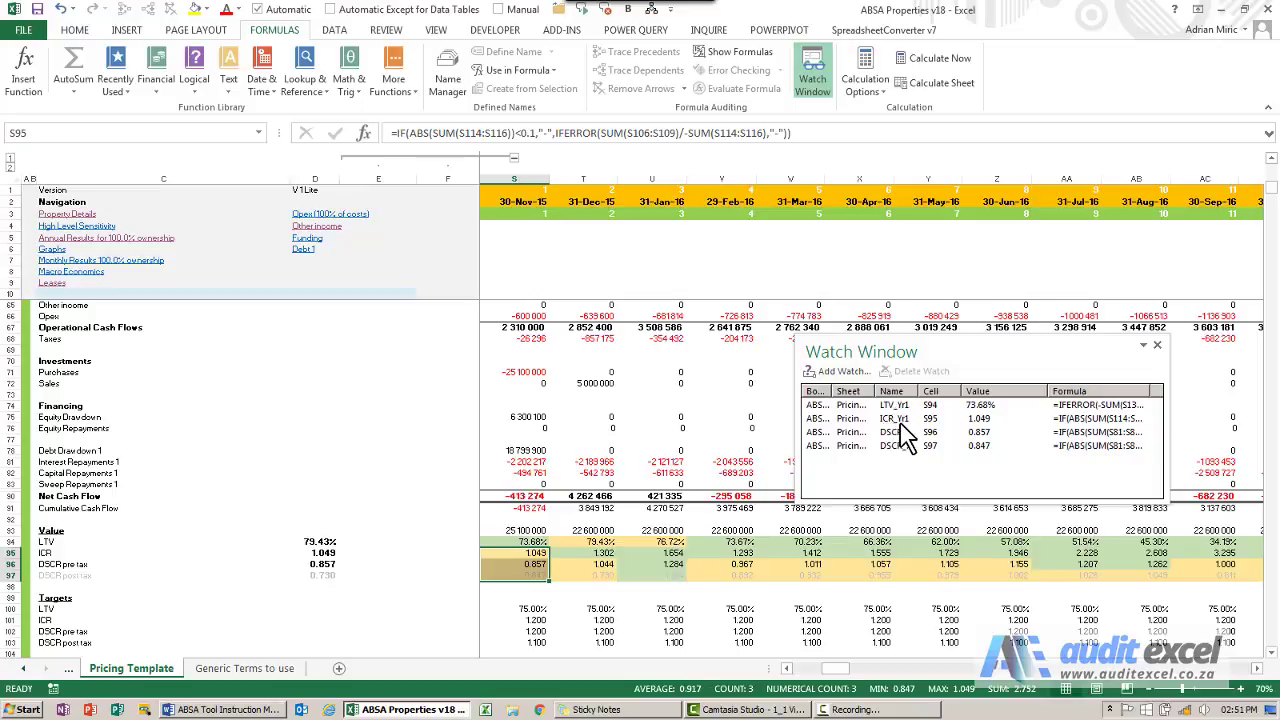
drag(916, 393, 939, 391)
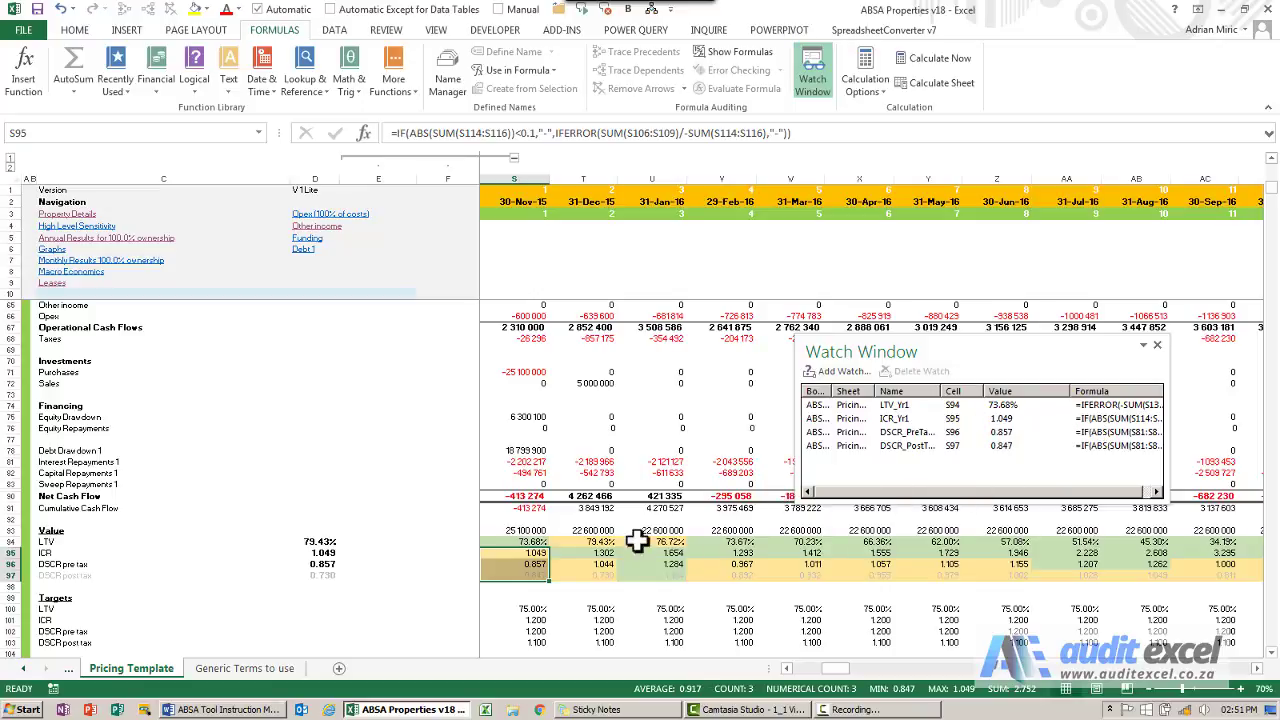
Step: Go to the Debt 1 section and add the Period 1 balance in the last month, cell E925, to the Watch Window
click(444, 556)
key(Right)
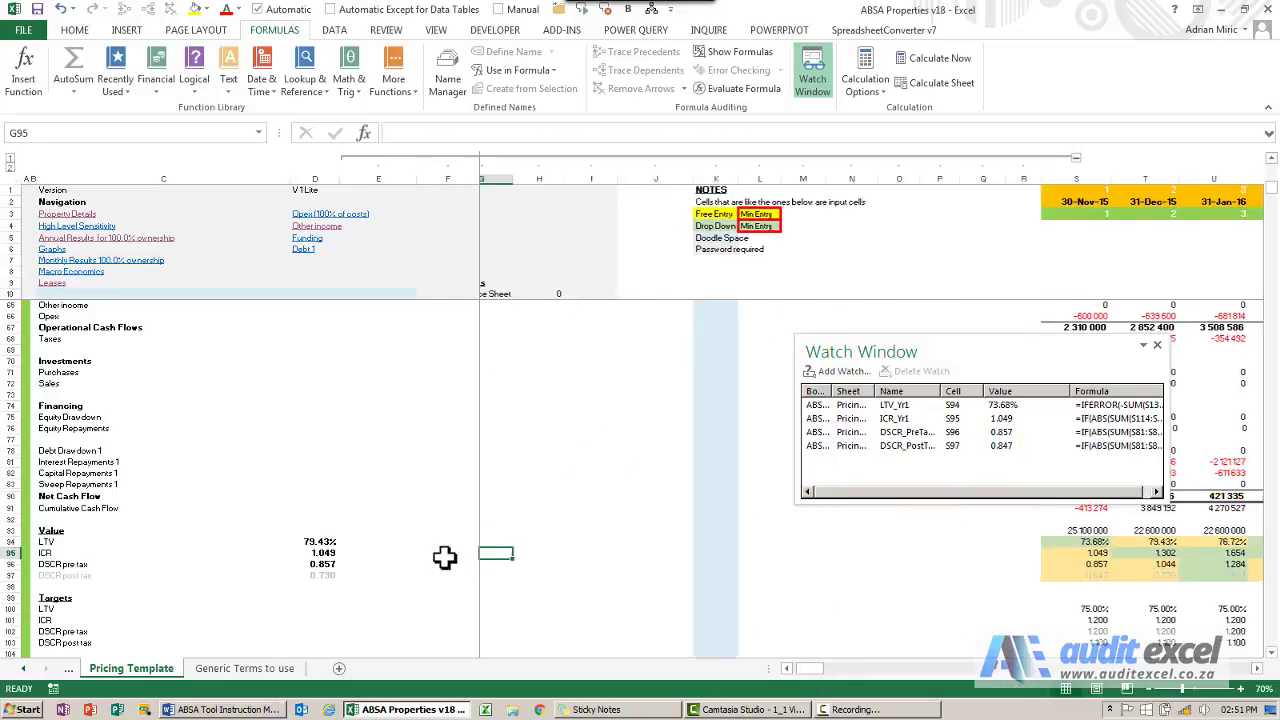
click(303, 249)
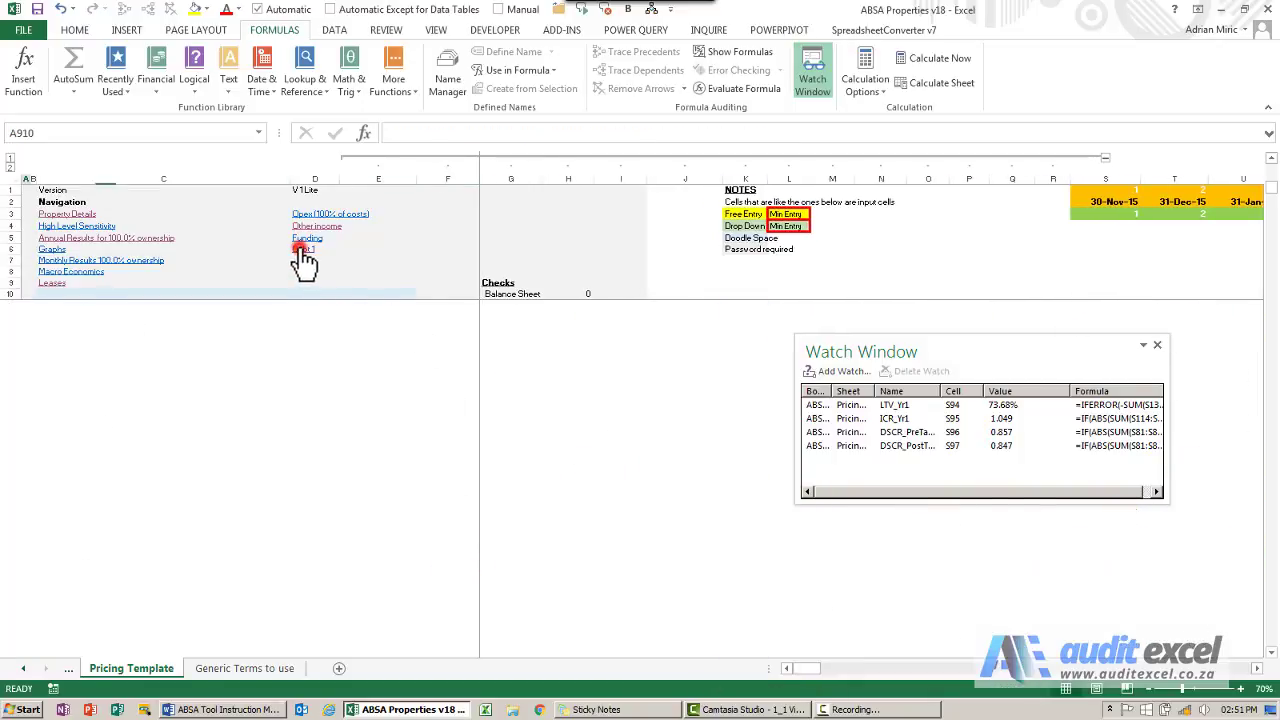
scroll(445, 462, down, 5)
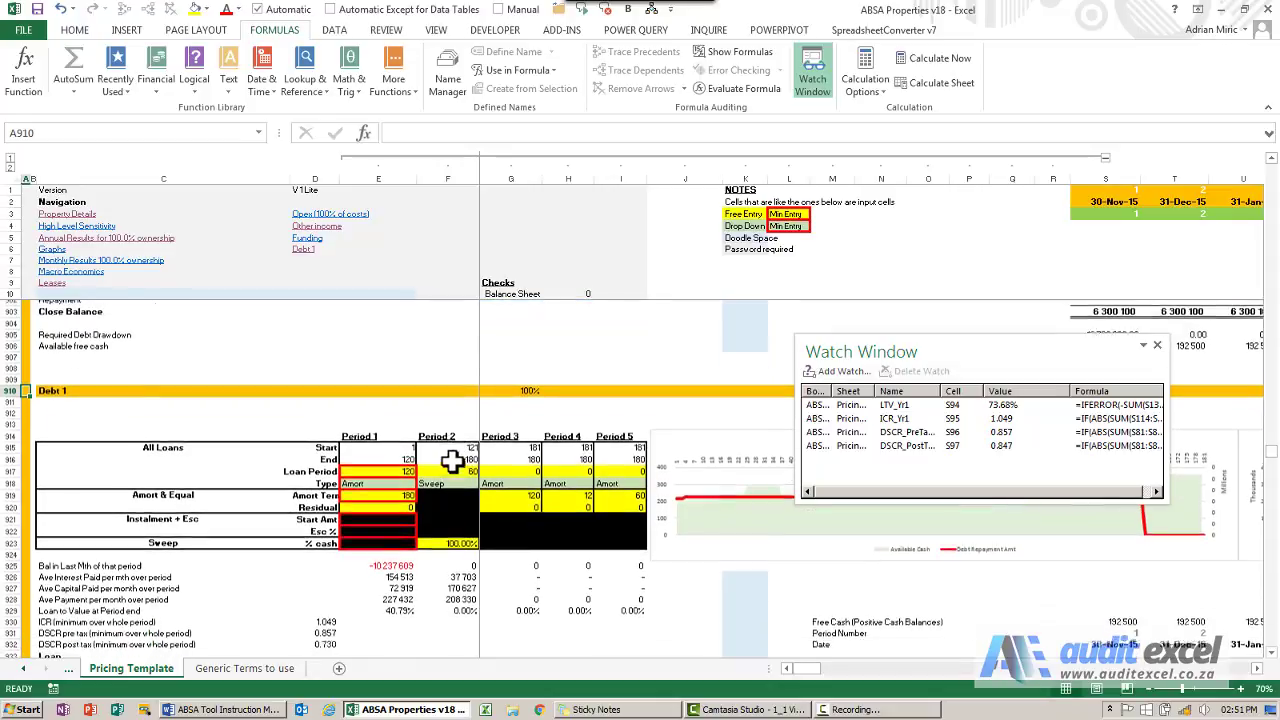
click(378, 548)
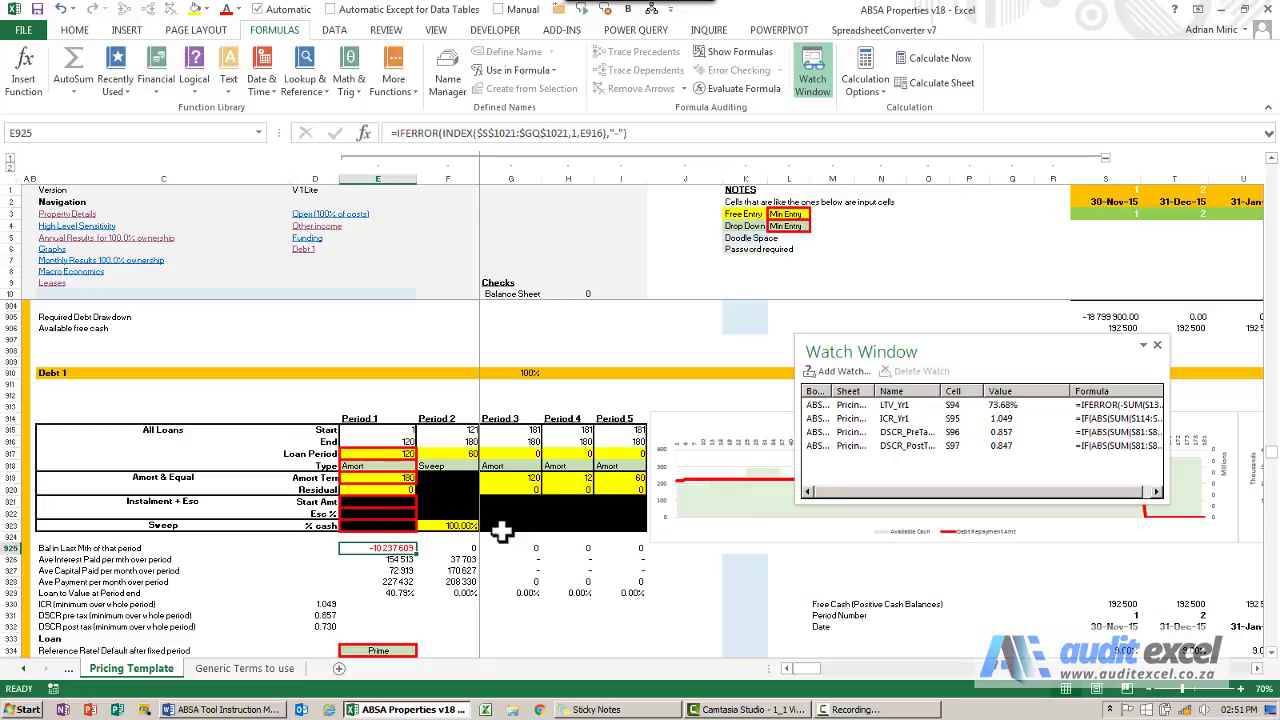
click(835, 371)
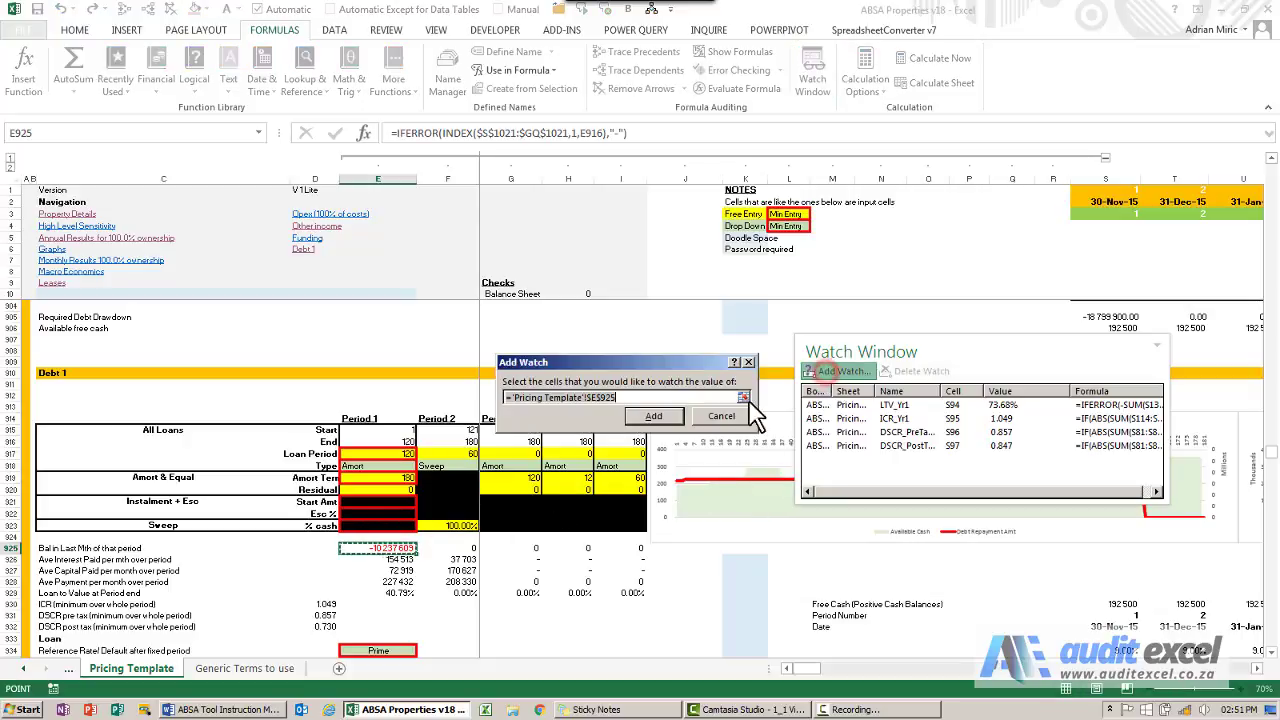
click(648, 413)
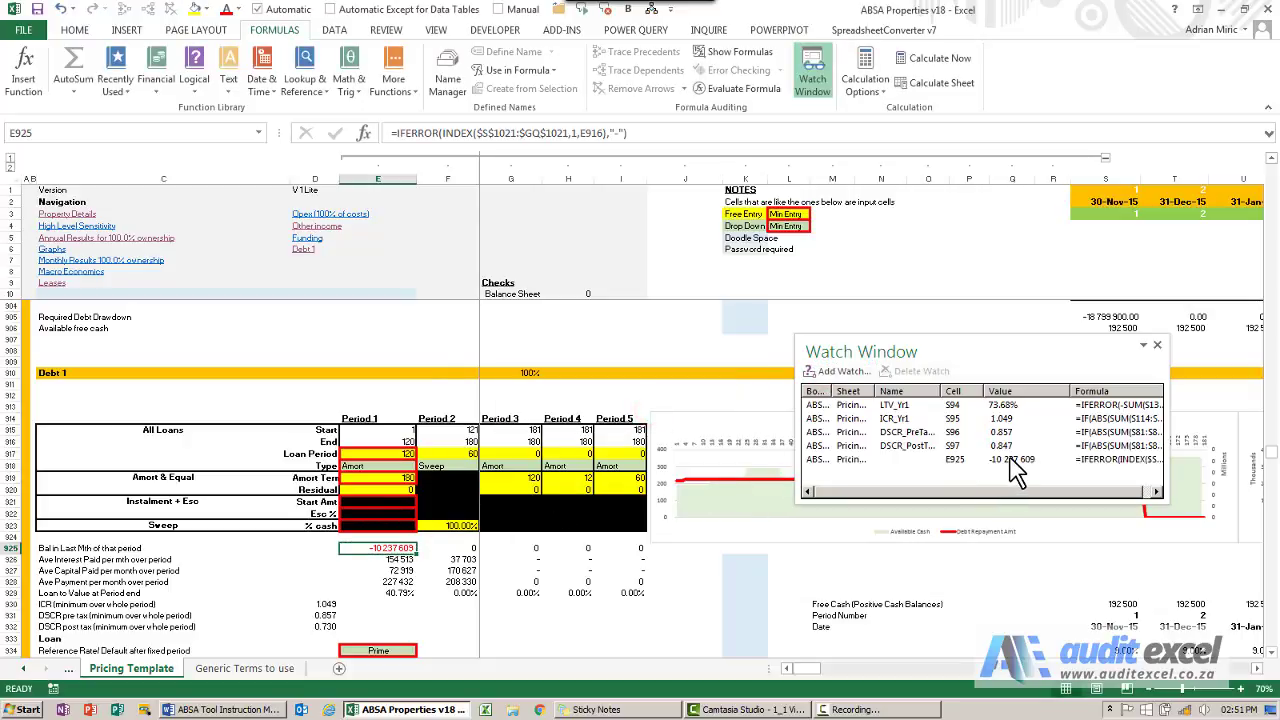
Step: Check the Watch Window from the Generic Terms to use sheet and from other parts of the Pricing Template sheet
scroll(690, 505, up, 2)
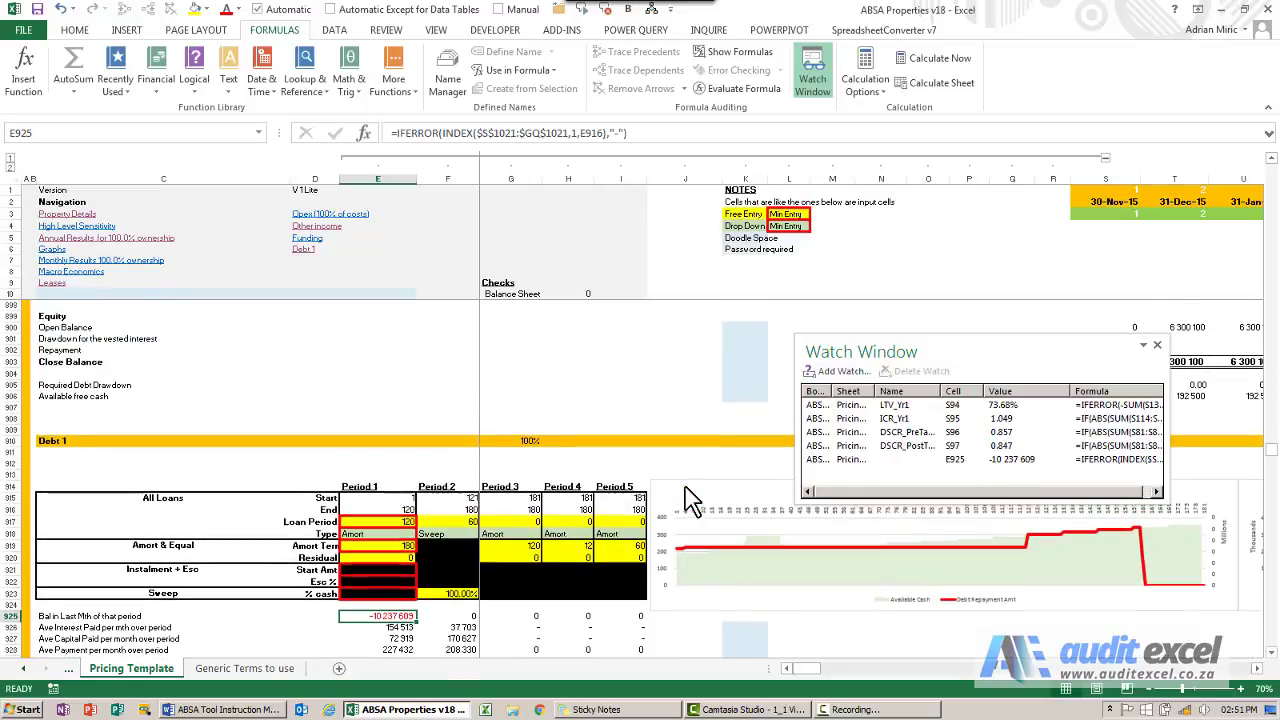
click(264, 670)
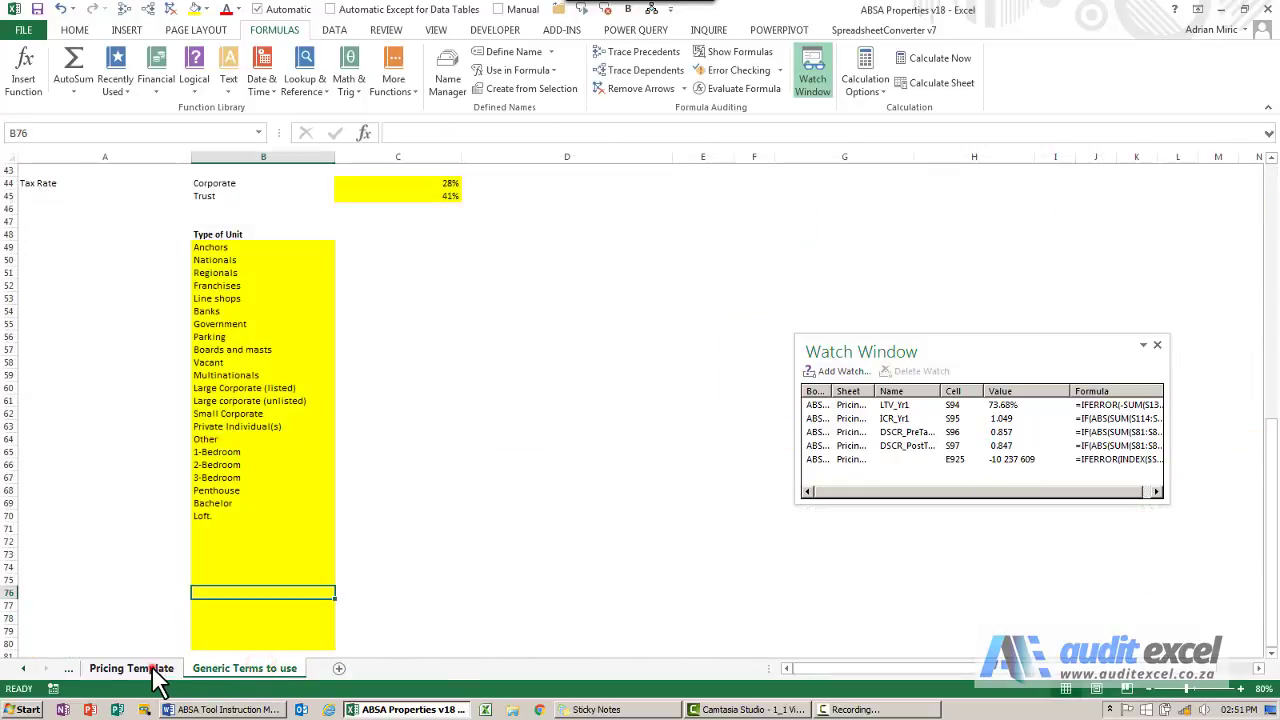
click(156, 670)
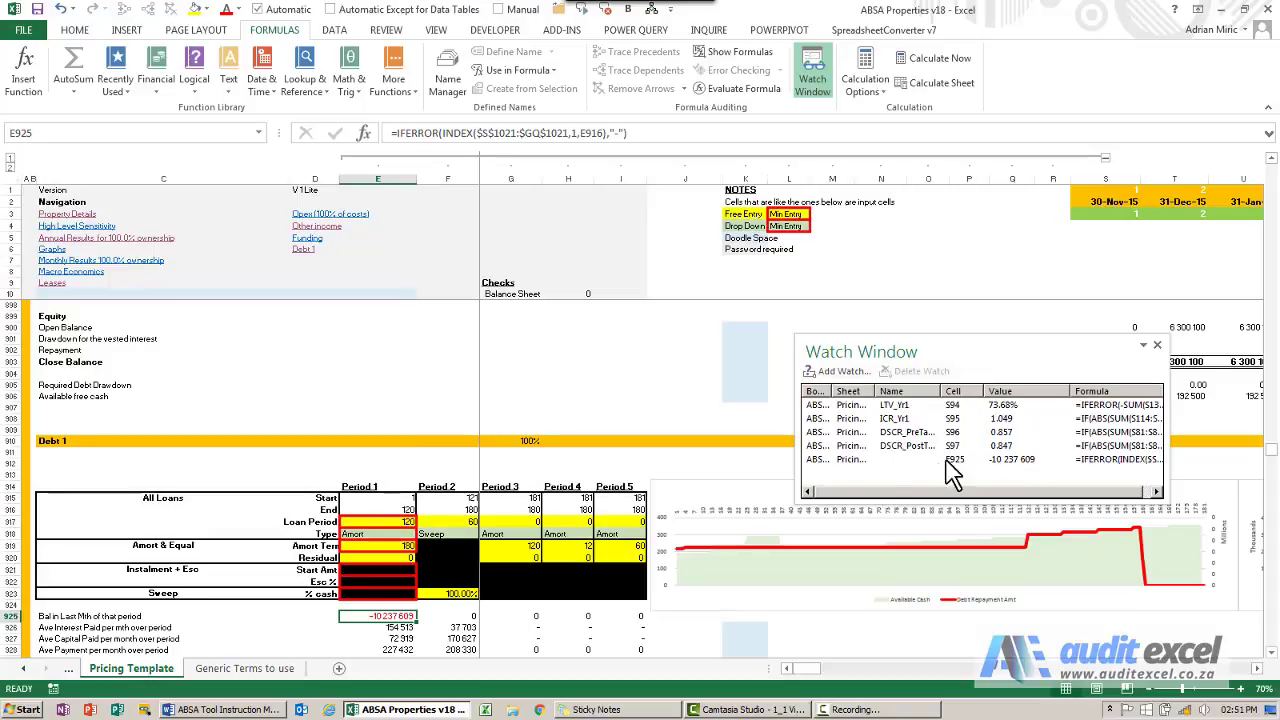
scroll(660, 458, up, 14)
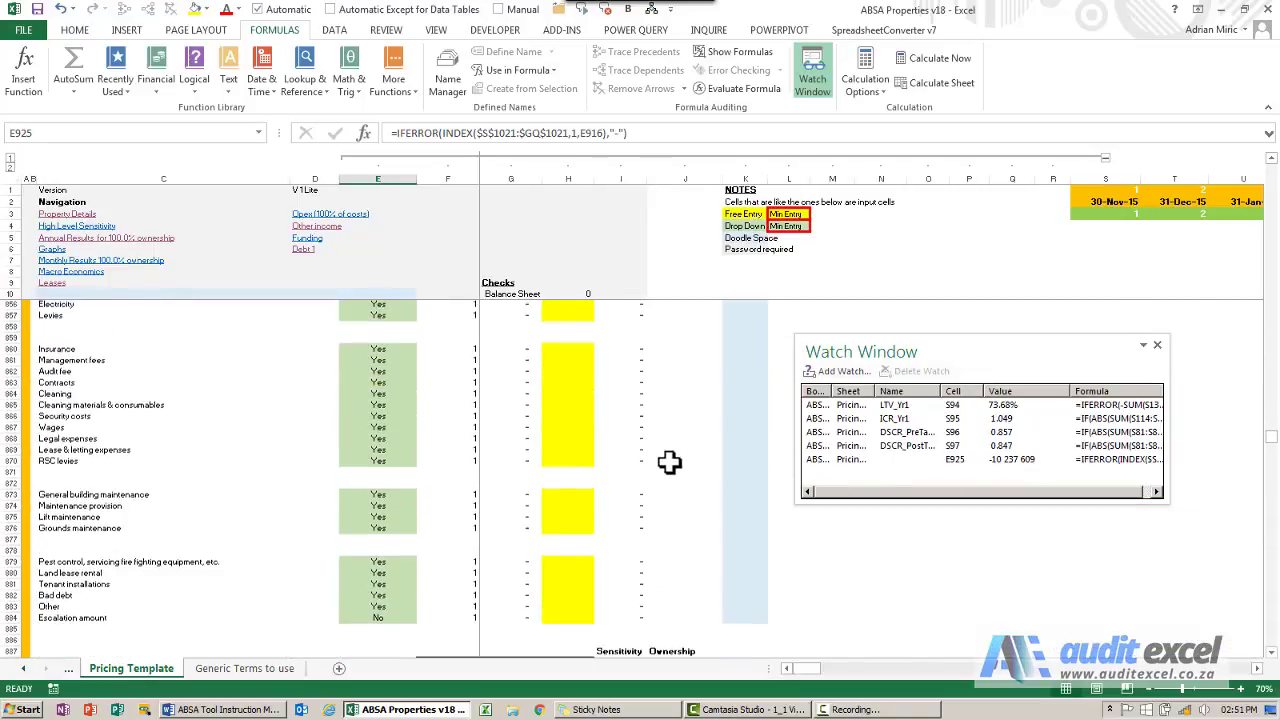
scroll(669, 461, up, 2)
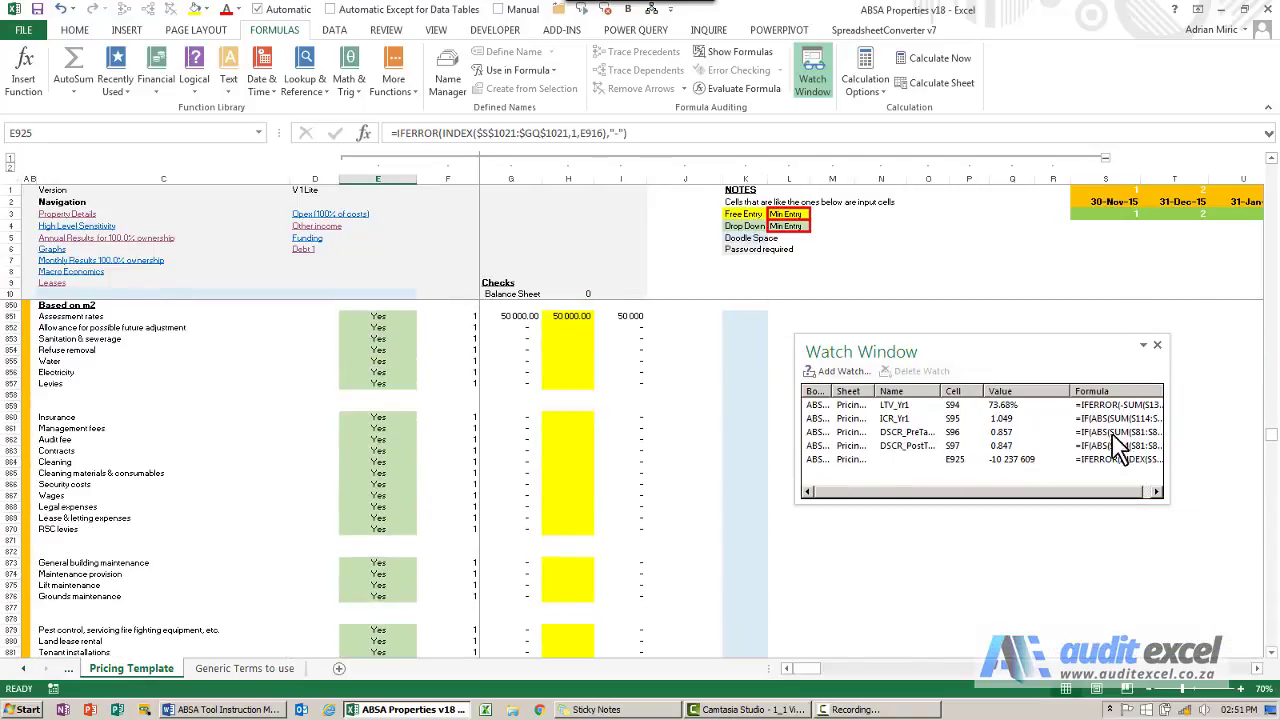
Step: Go to the Leases section and set the tenant's Term of Lease in cell L302 to 48
click(50, 284)
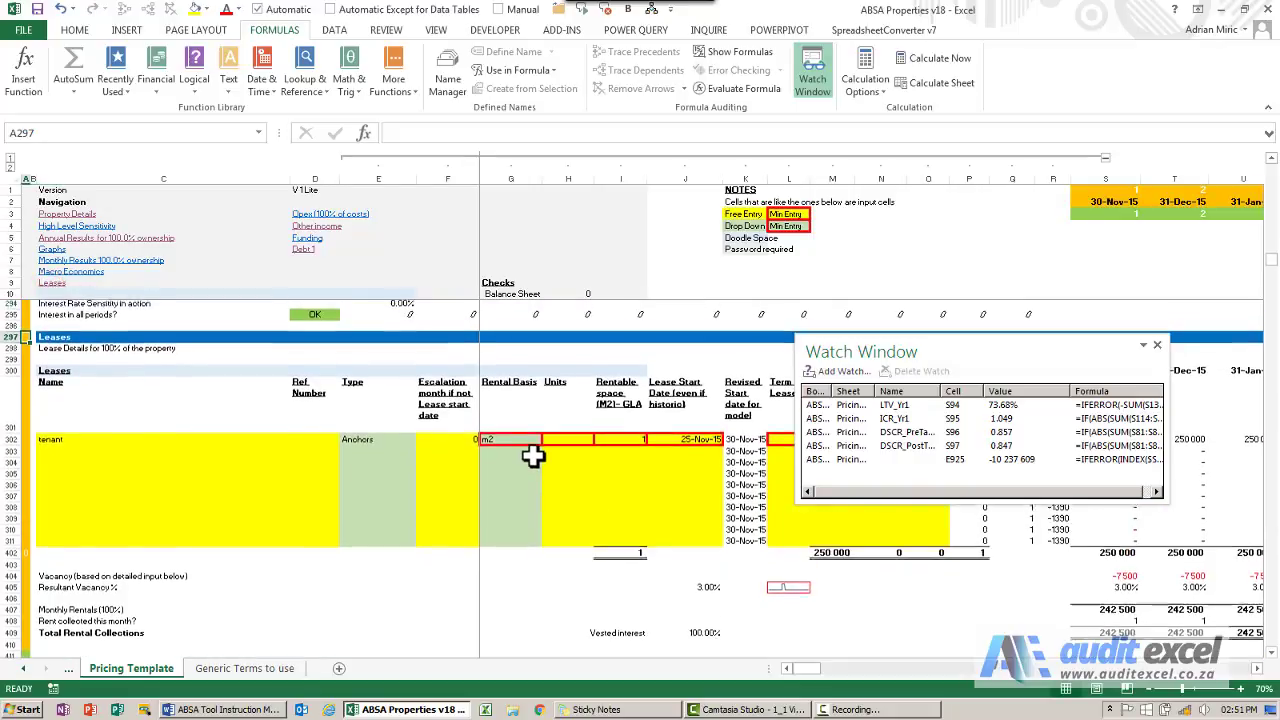
scroll(533, 456, up, 3)
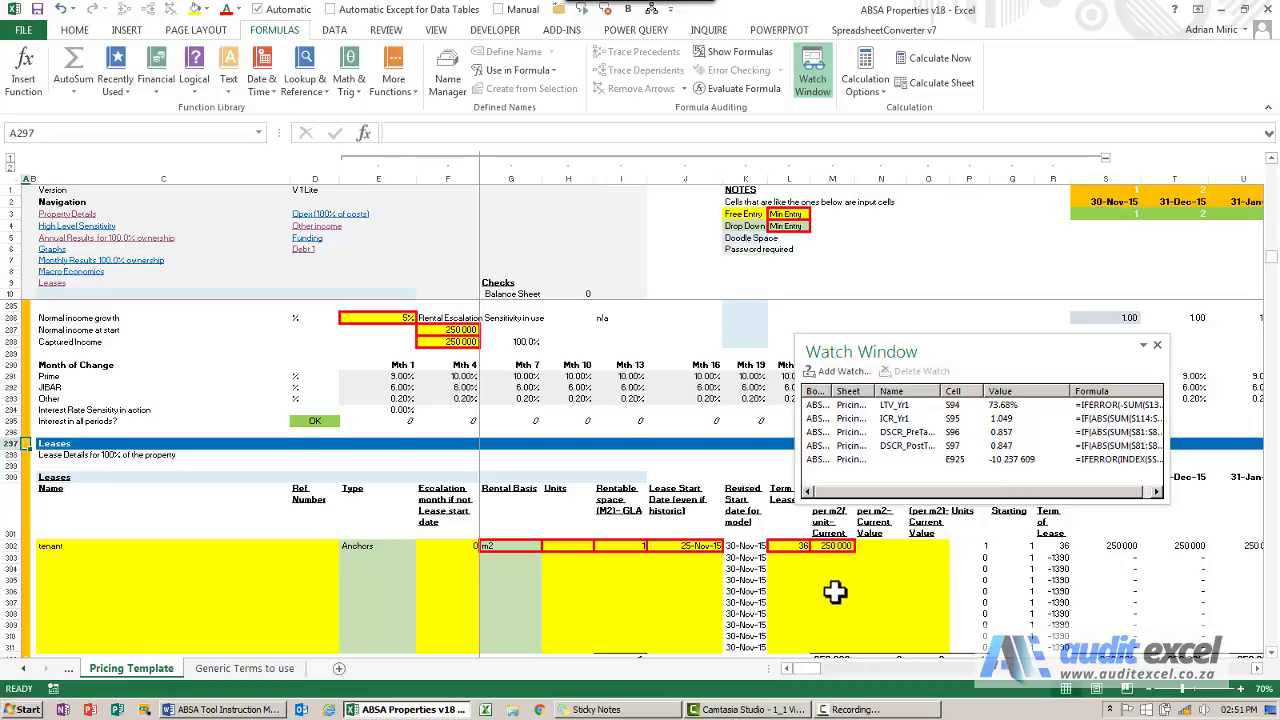
click(797, 545)
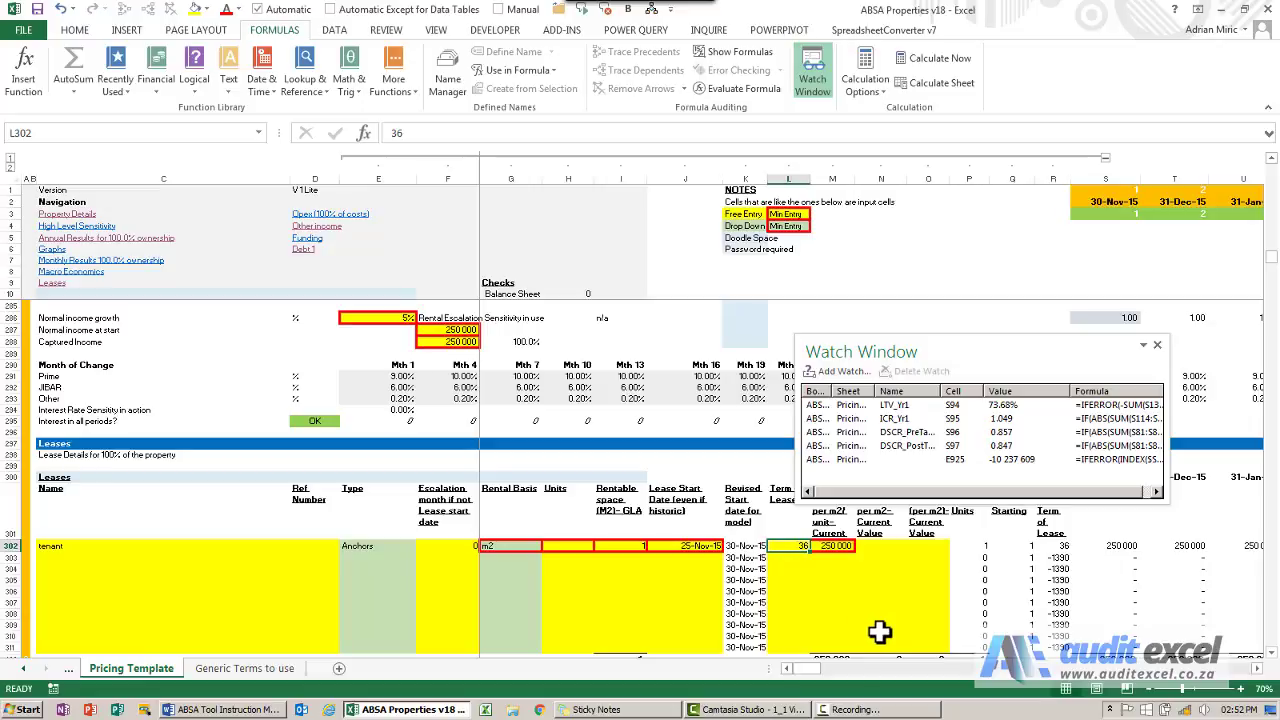
text(48)
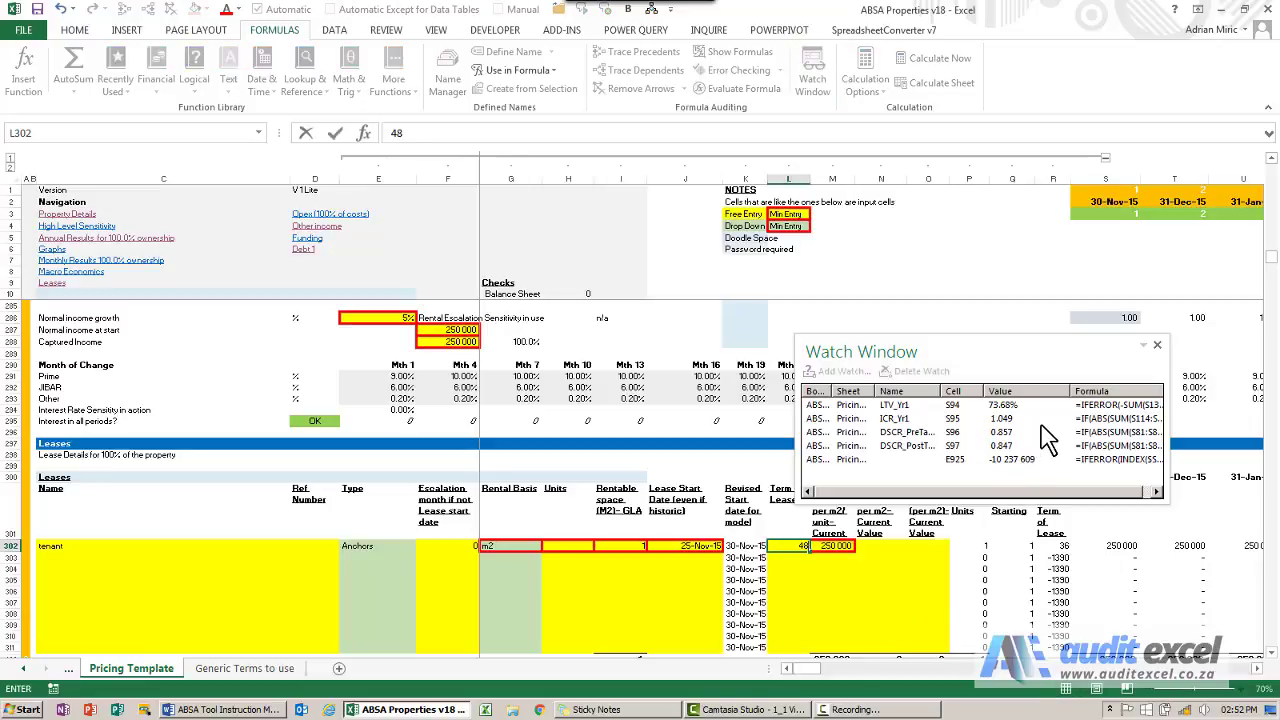
key(Return)
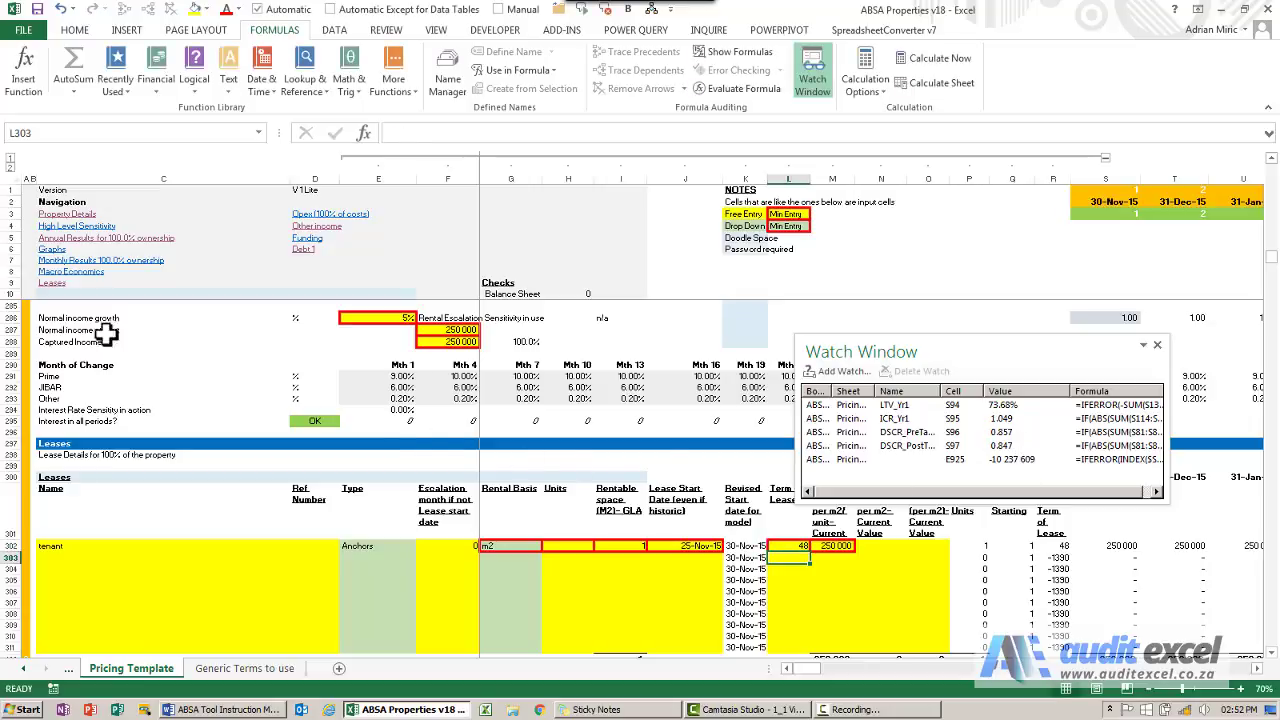
Step: Return to the Debt 1 section and set the Period 1 Loan Period in cell E917 to 180
click(302, 249)
scroll(378, 410, down, 7)
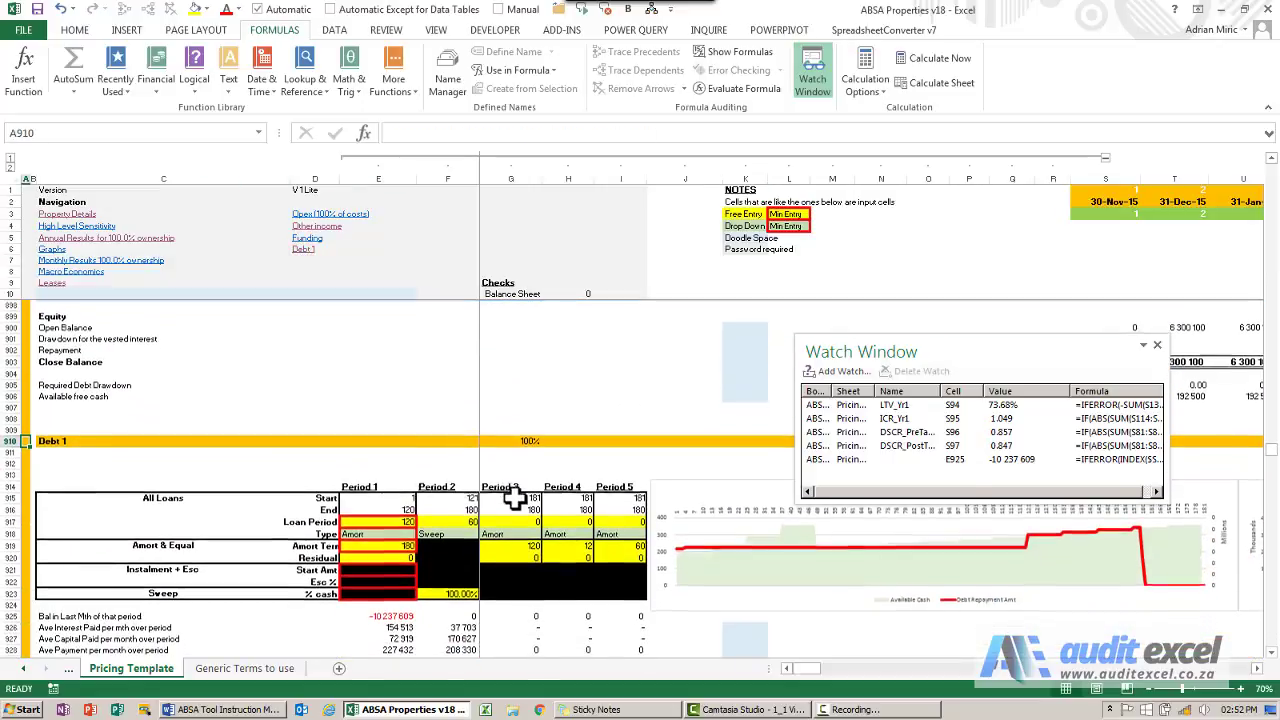
click(378, 488)
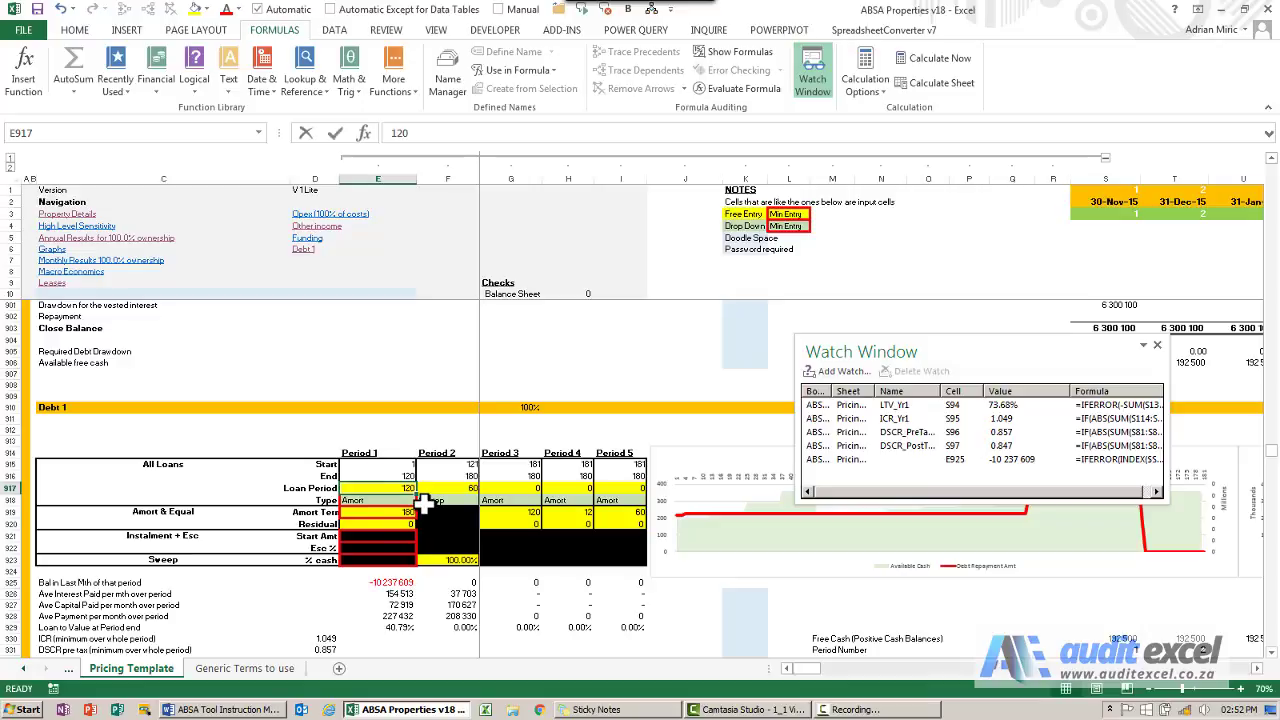
text(180)
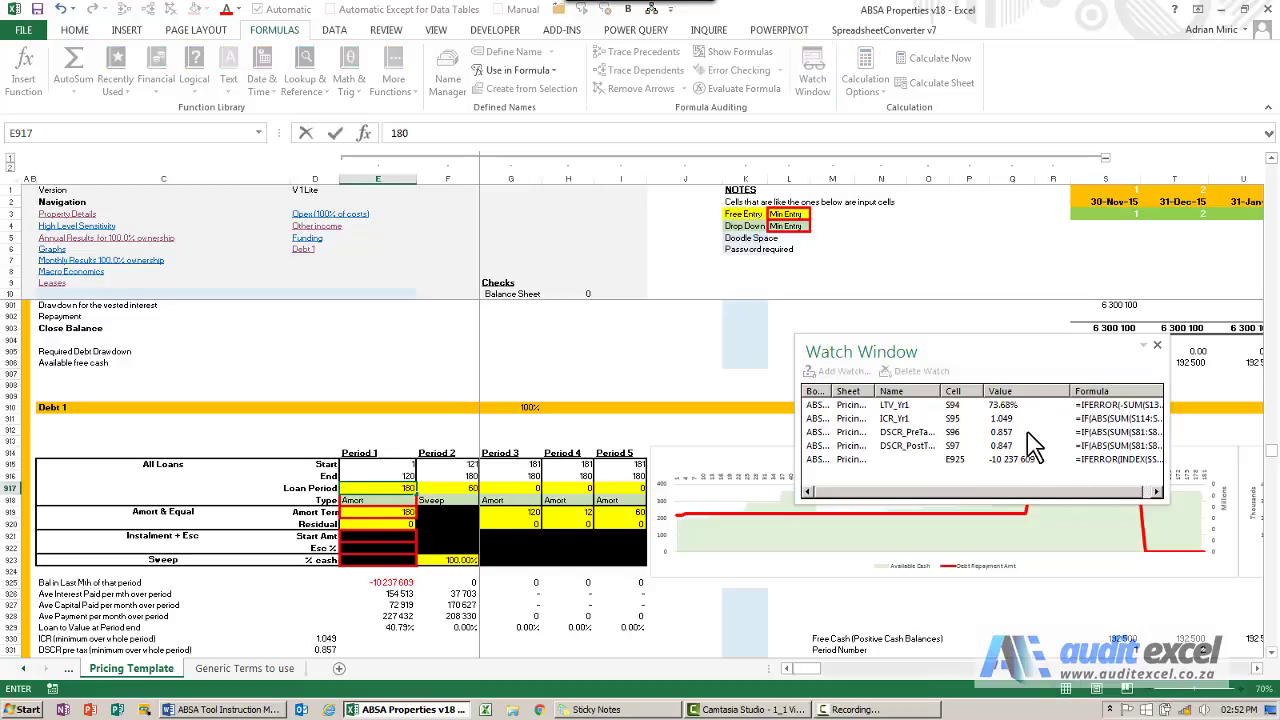
key(Return)
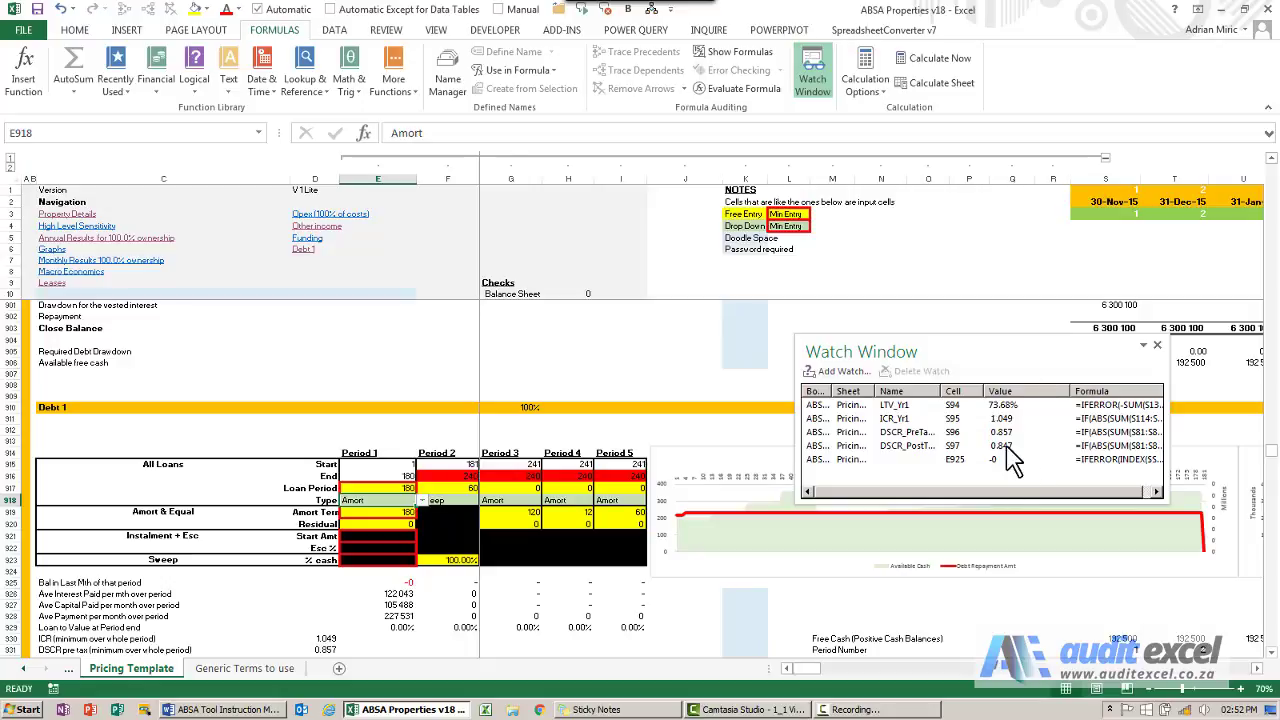
Step: Hide the Watch Window and show it again
click(812, 75)
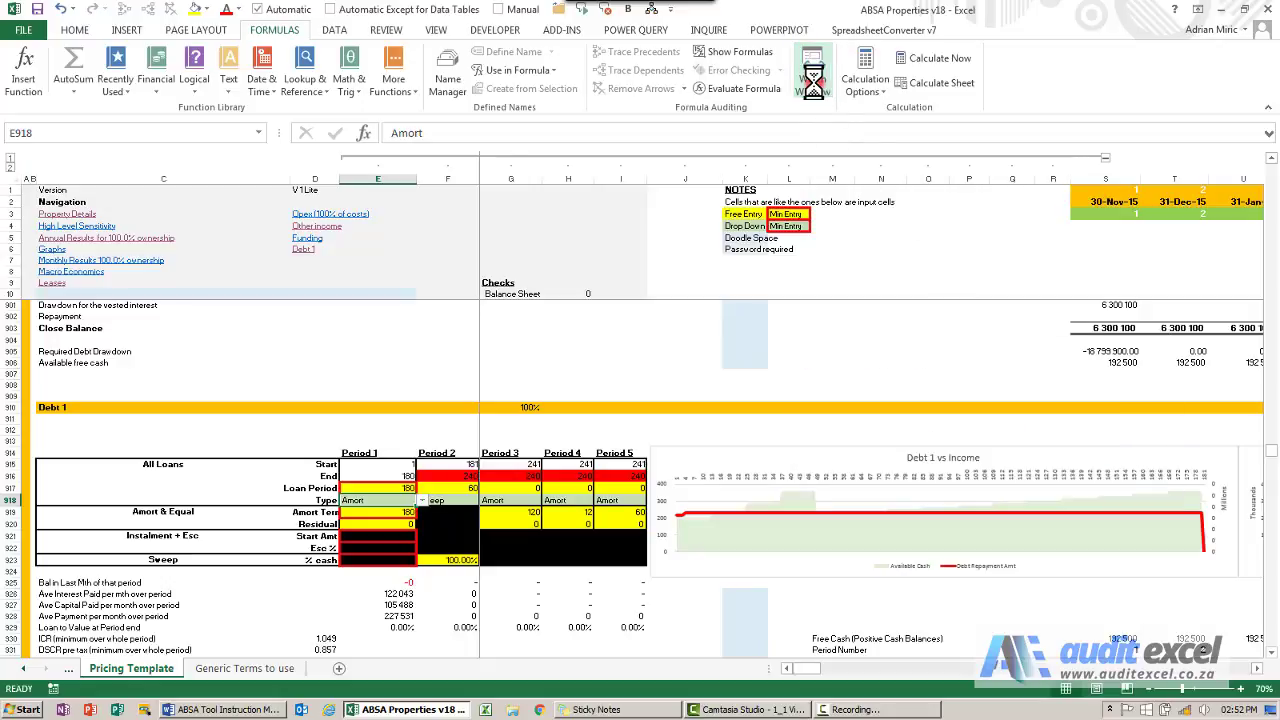
click(812, 75)
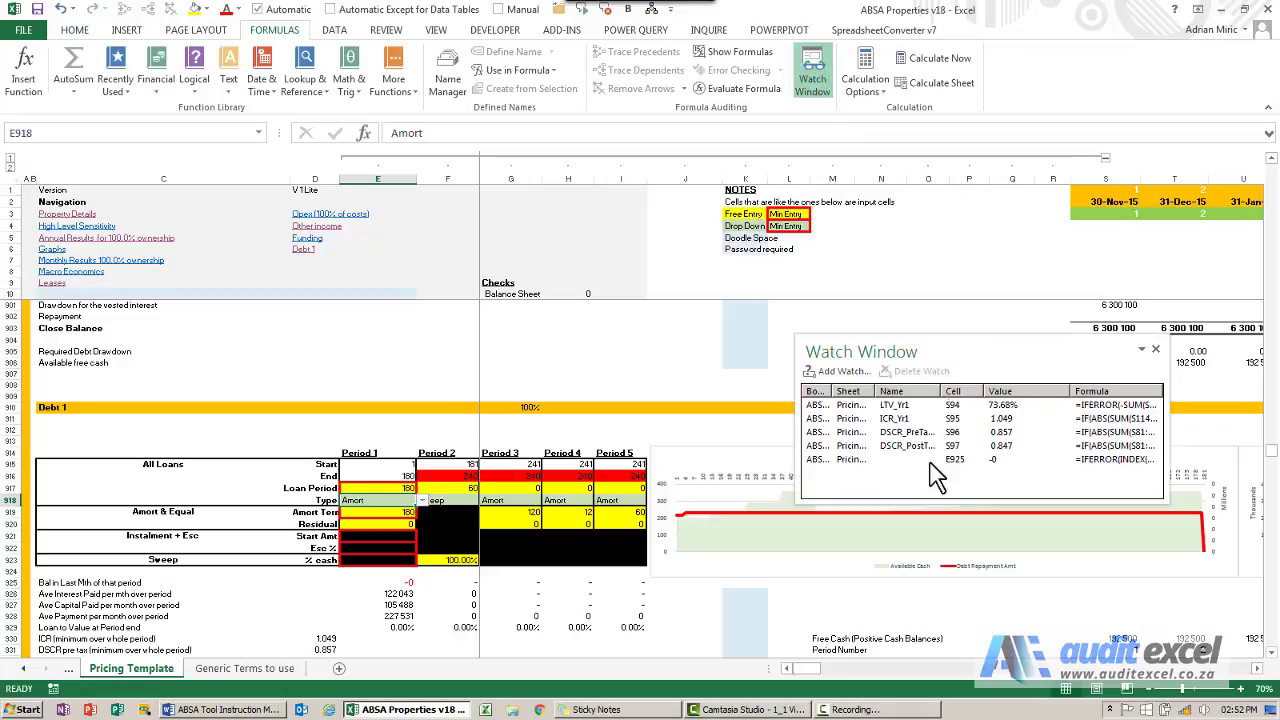
Step: Jump to the LTV_Yr1 cell S94 from its entry in the Watch Window and view the surrounding rows
double_click(912, 406)
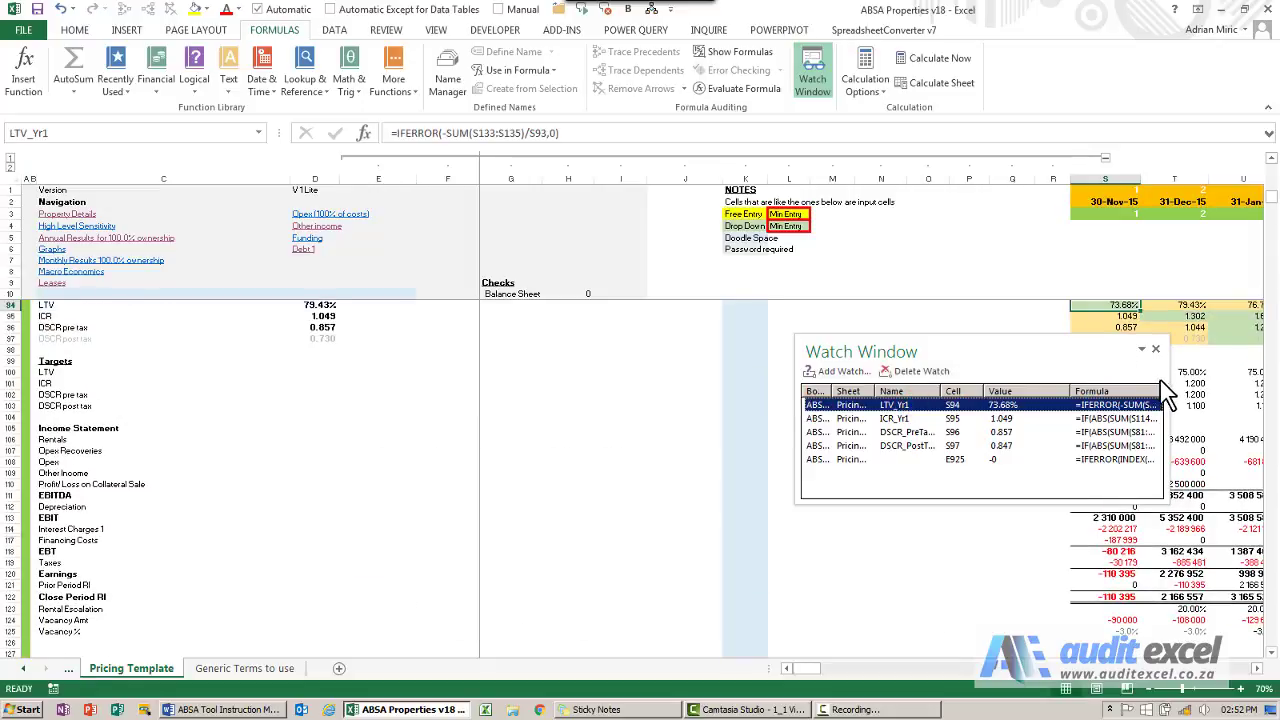
click(1272, 159)
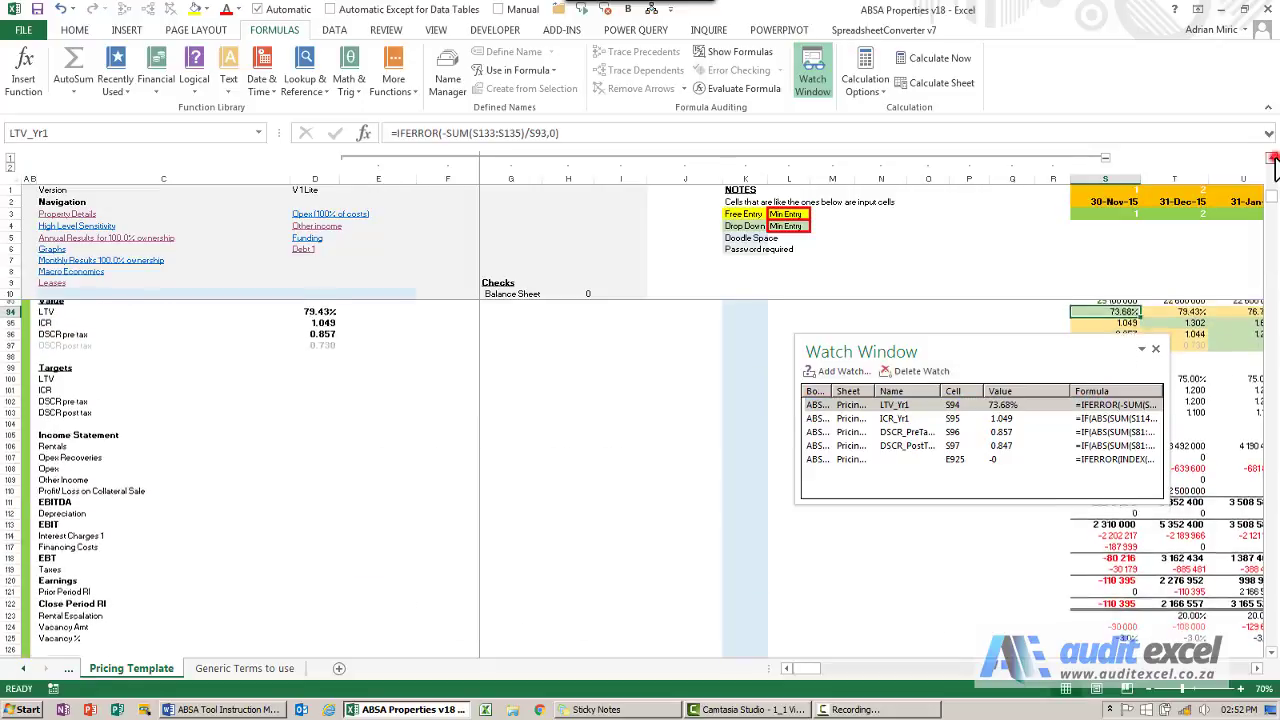
drag(1030, 377, 820, 366)
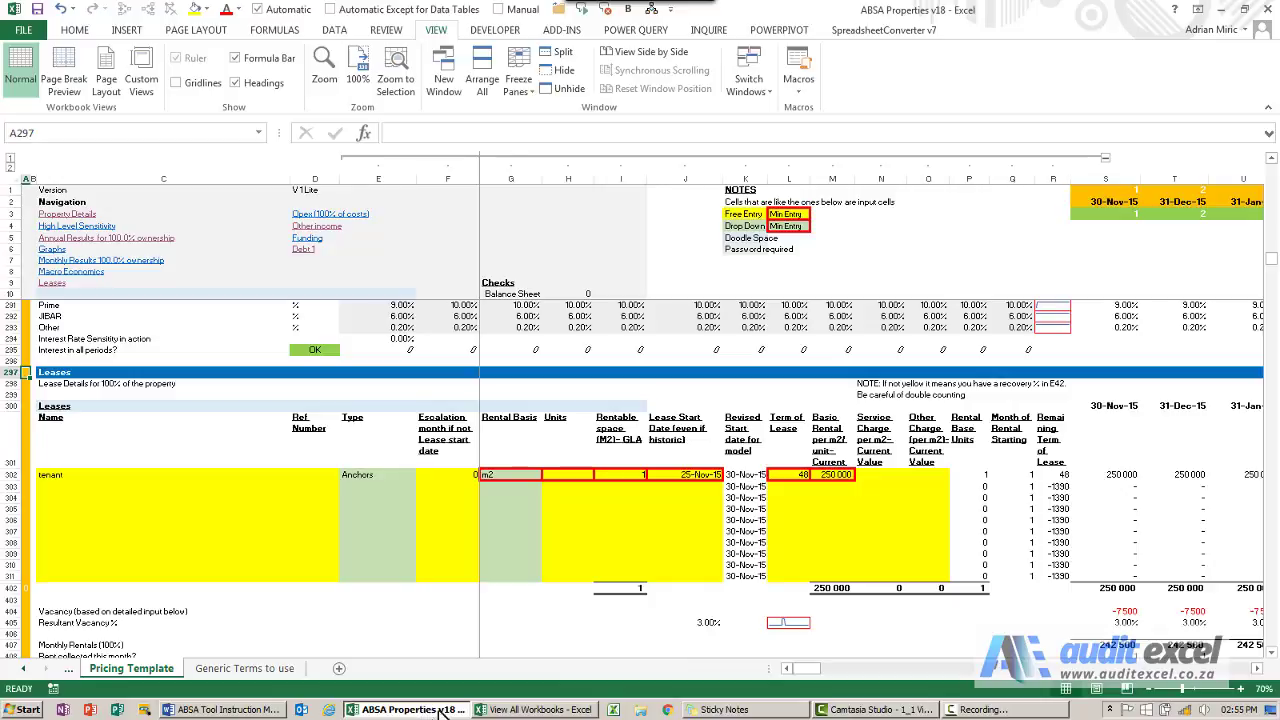
Step: Switch back and forth between the ABSA Properties v18 and View All Workbooks workbooks to compare their lease tables
click(535, 710)
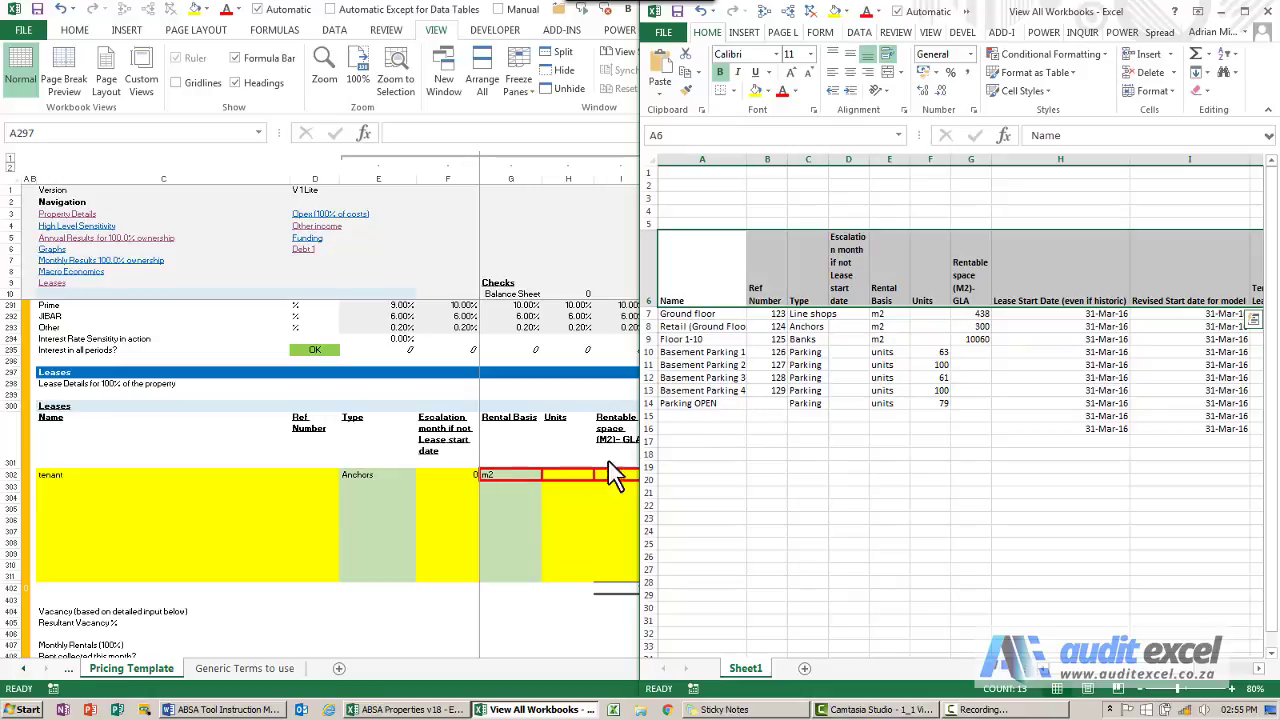
click(524, 452)
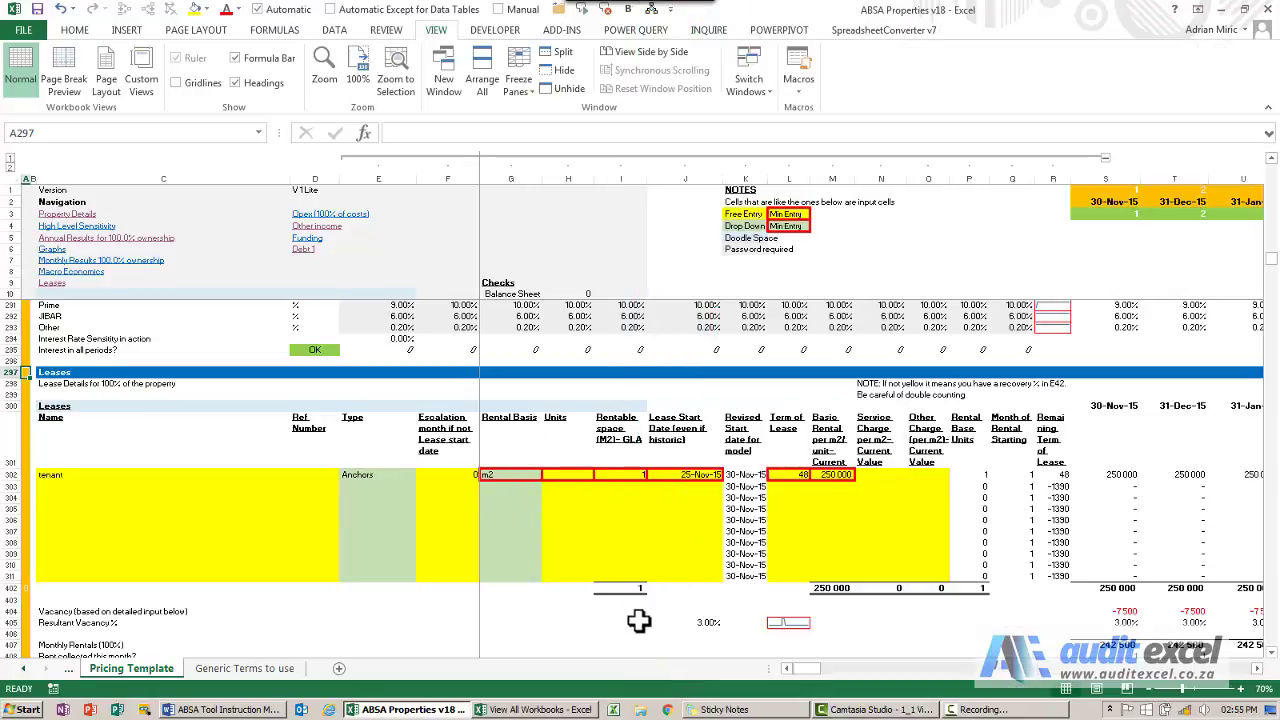
click(548, 710)
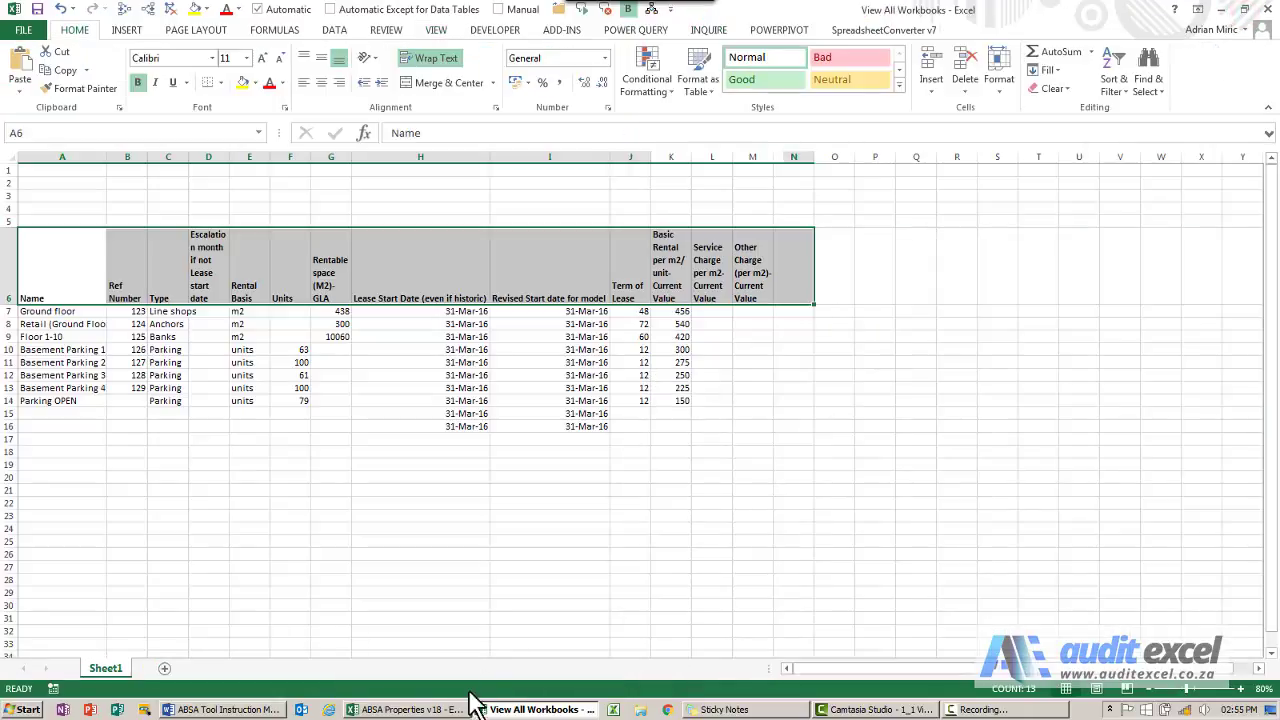
click(412, 710)
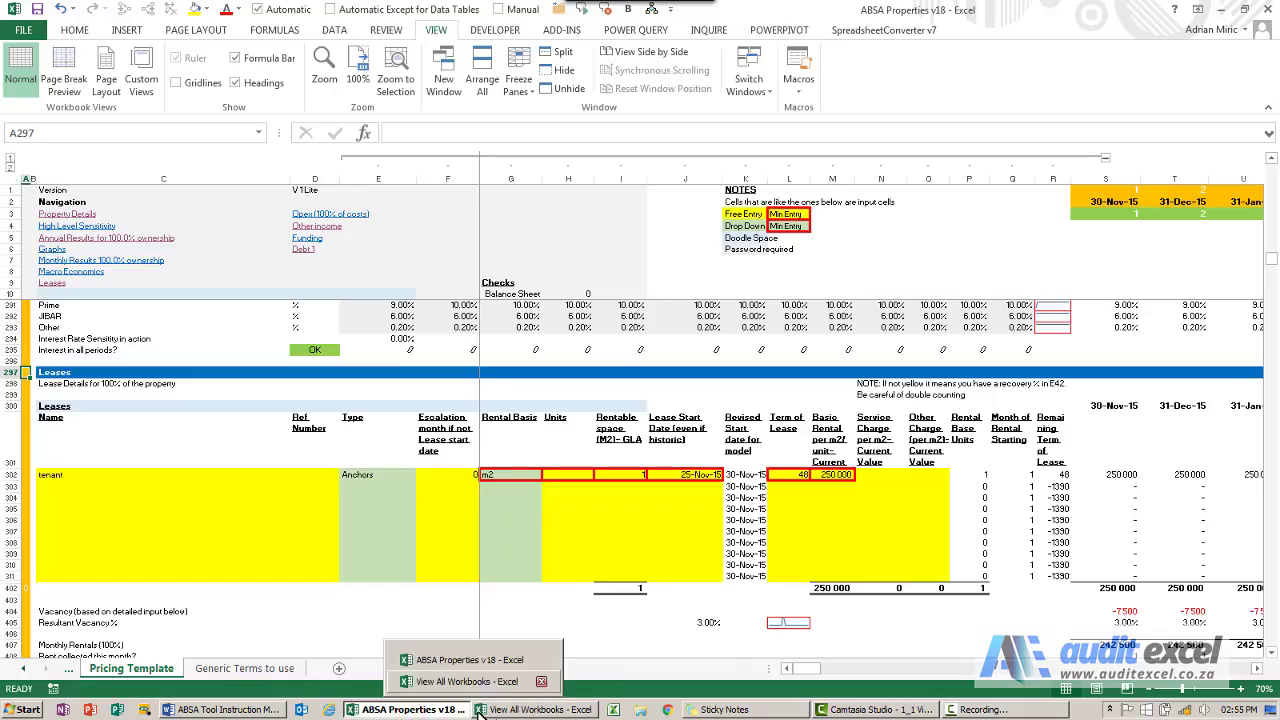
click(490, 683)
click(425, 710)
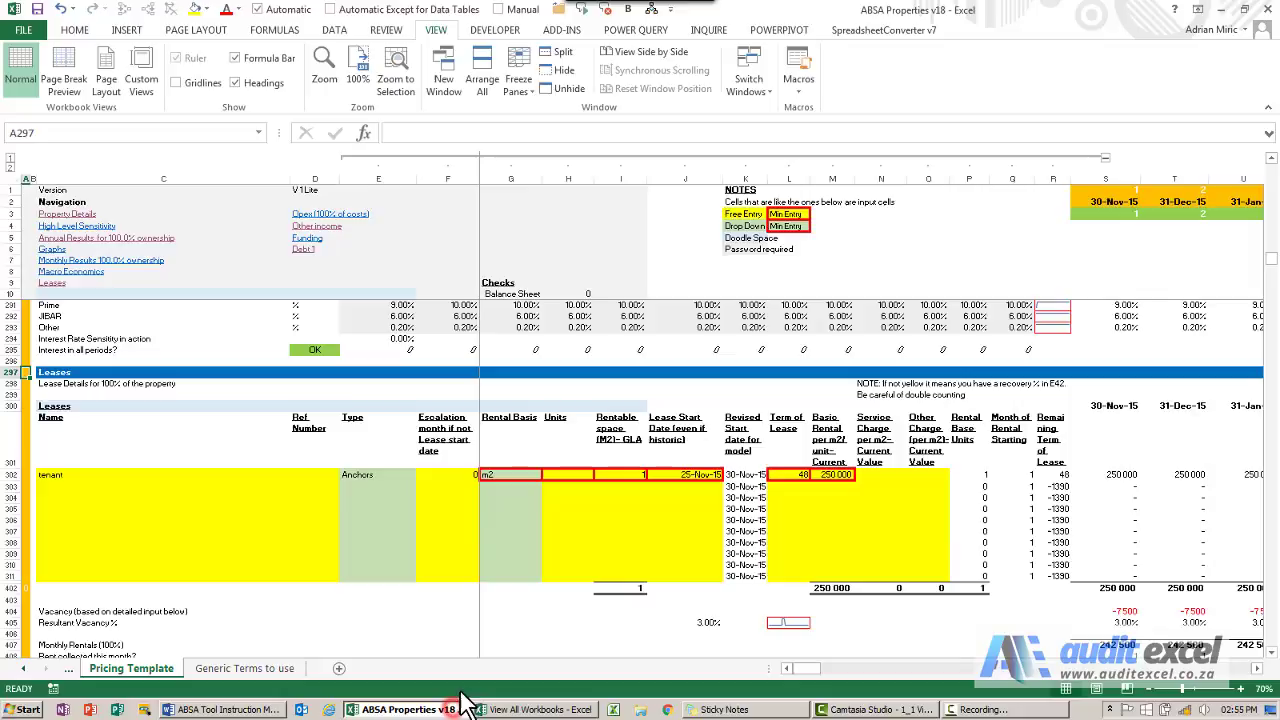
Step: Arrange the two open workbooks vertically and activate each window in turn
click(487, 80)
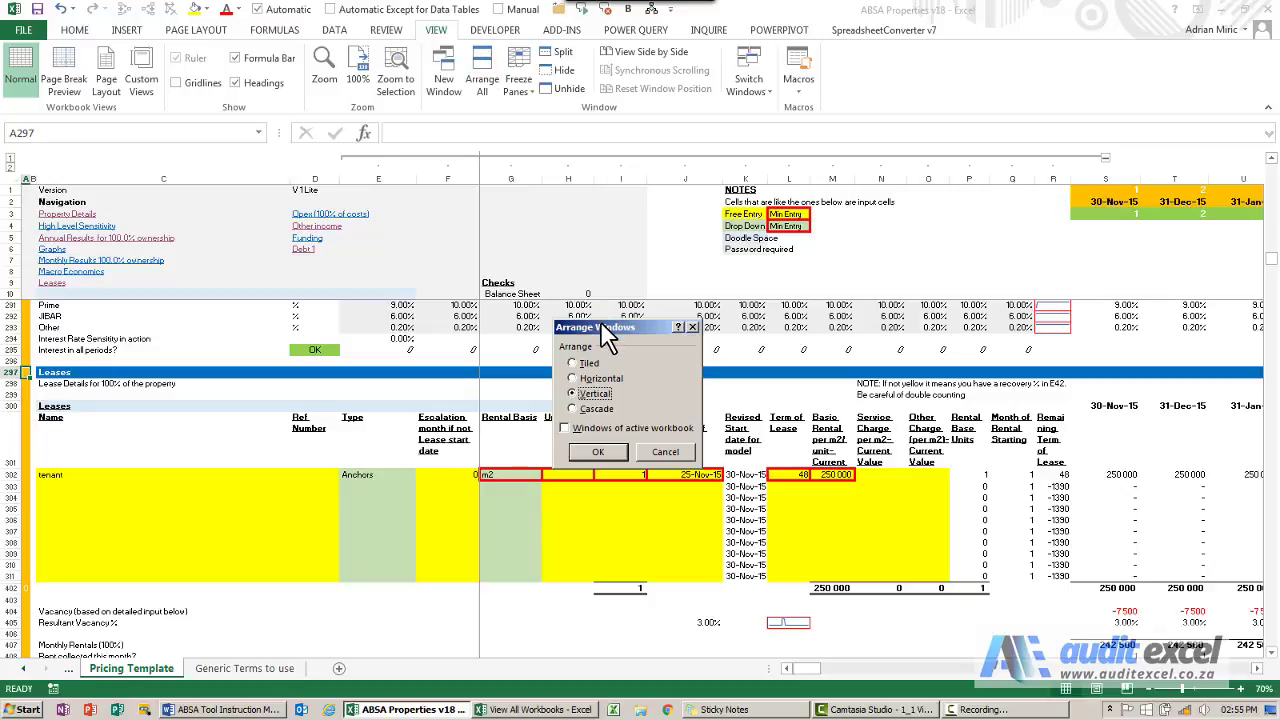
drag(608, 335, 695, 175)
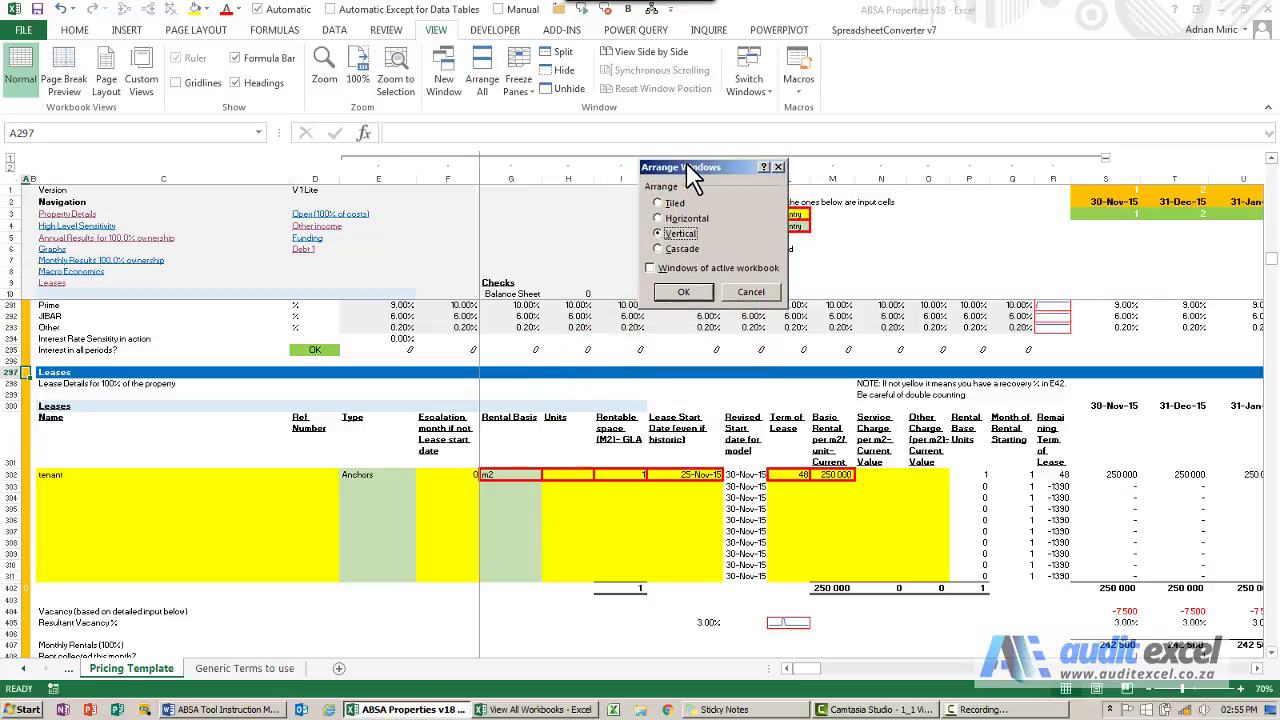
click(656, 231)
click(680, 293)
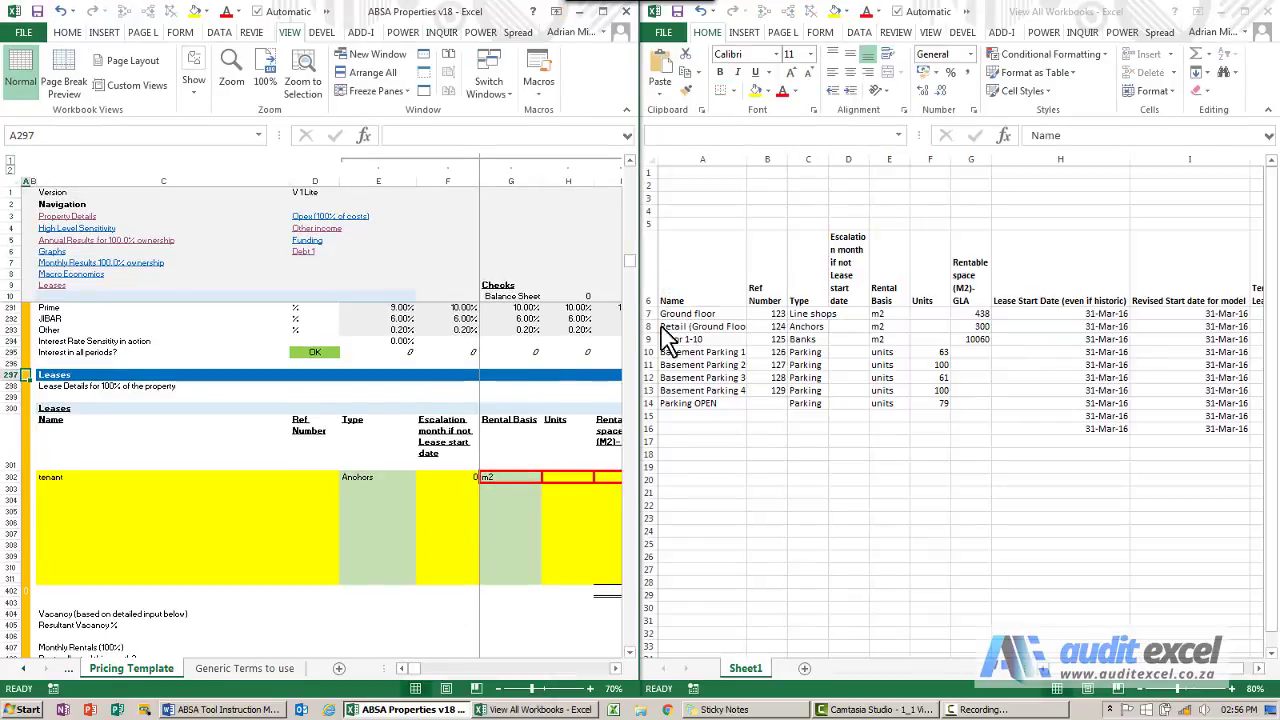
click(429, 408)
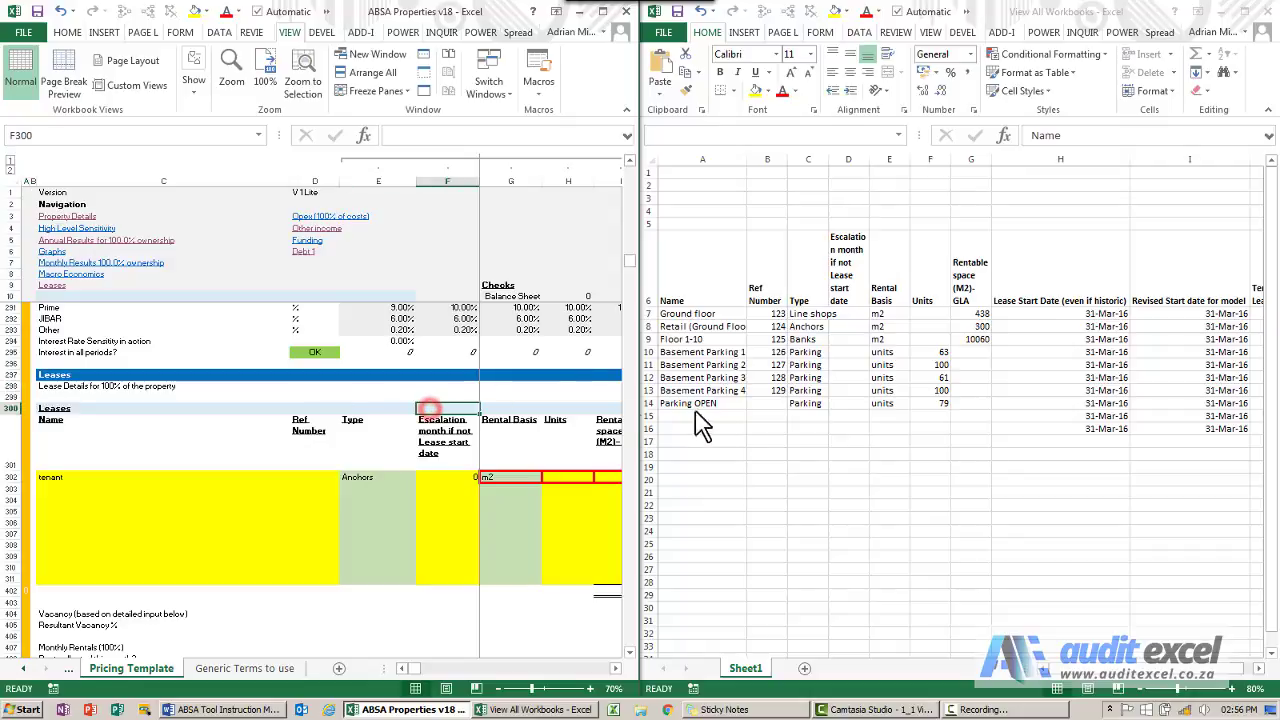
key(ctrl+F6)
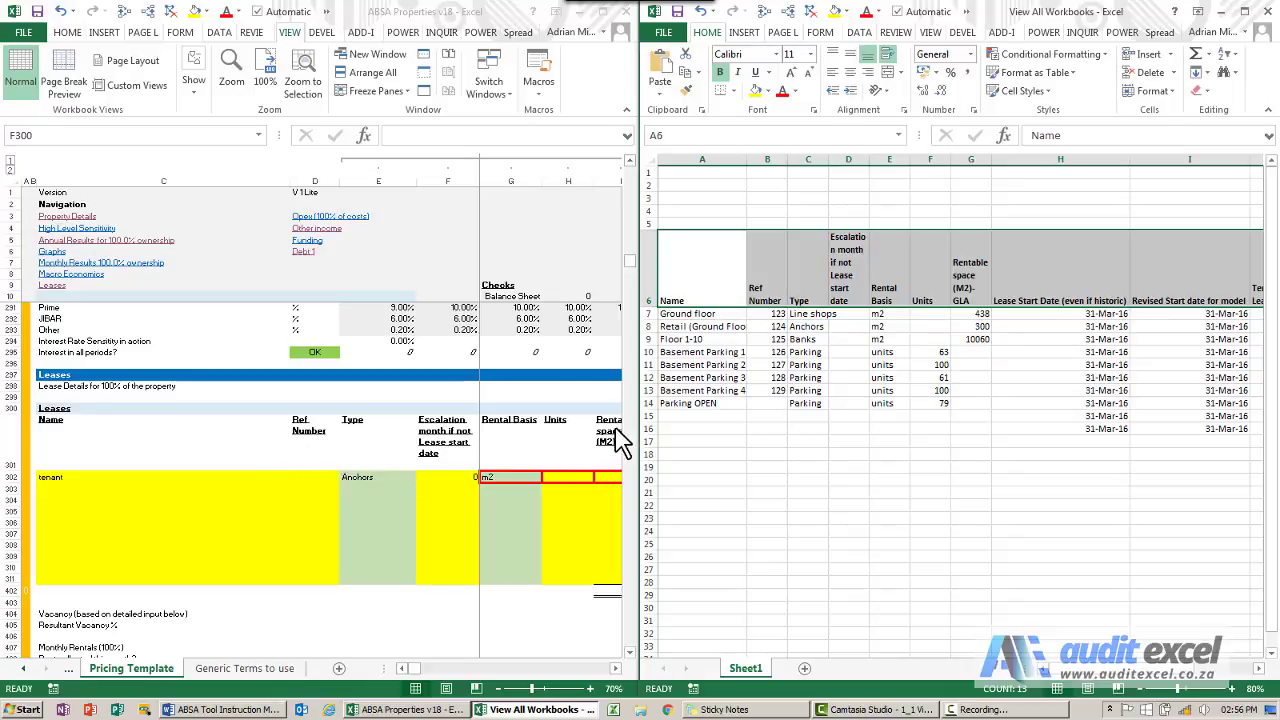
Step: Copy the lease names in A7:A14 of View All Workbooks into the Leases Name column from C302, without source formatting
click(700, 339)
drag(703, 314, 706, 403)
key(ctrl+c)
click(63, 477)
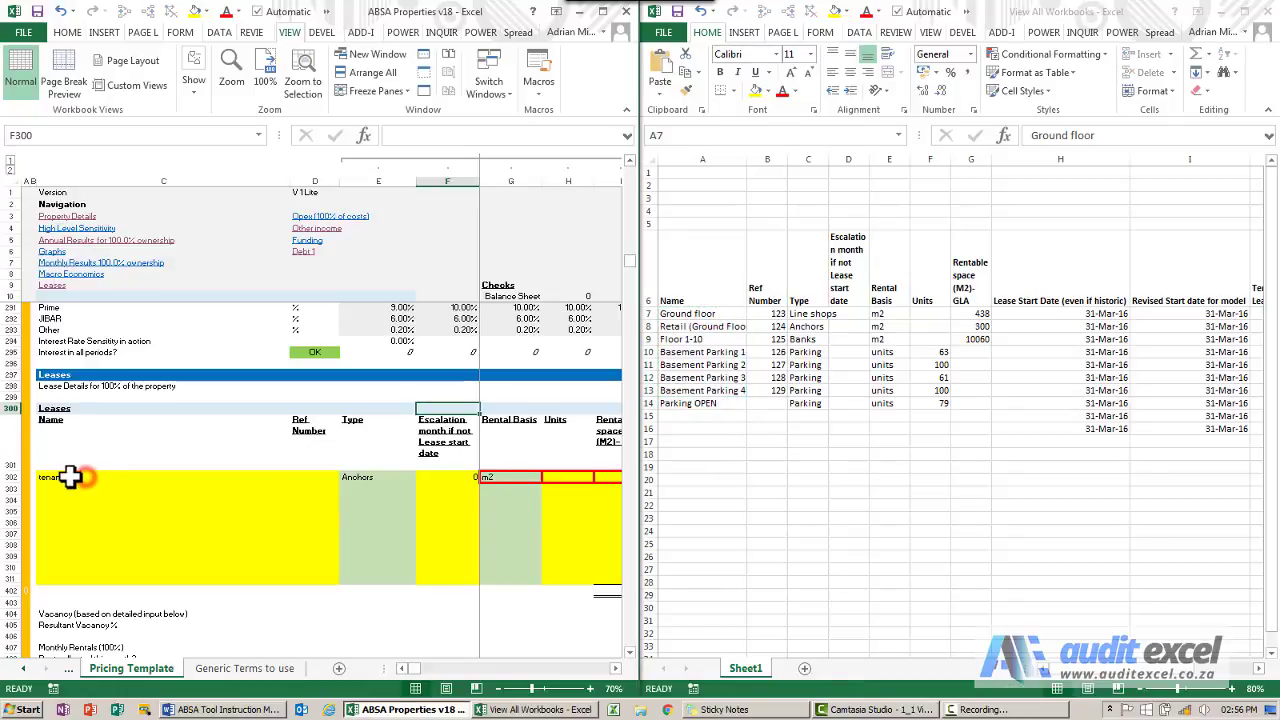
right_click(72, 484)
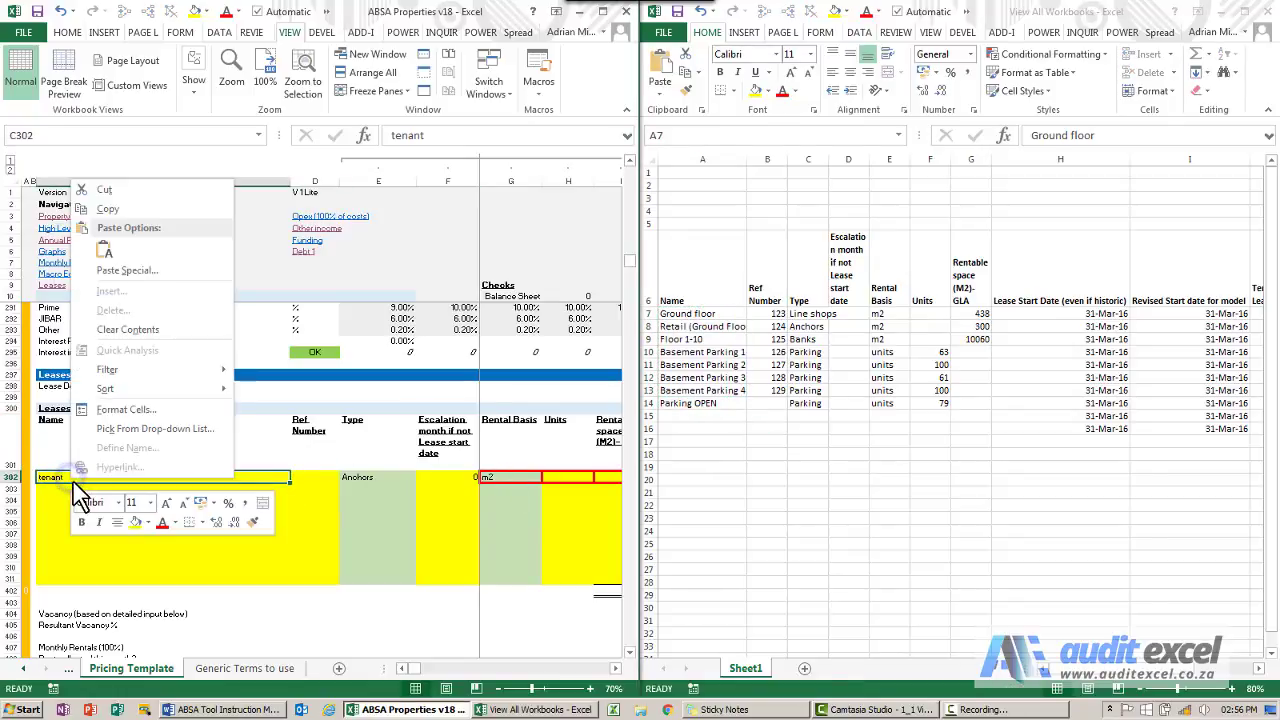
click(105, 251)
Step: Copy the reference numbers in B7:B14 of View All Workbooks into the Leases Ref. Number column from D302, without source formatting
click(805, 383)
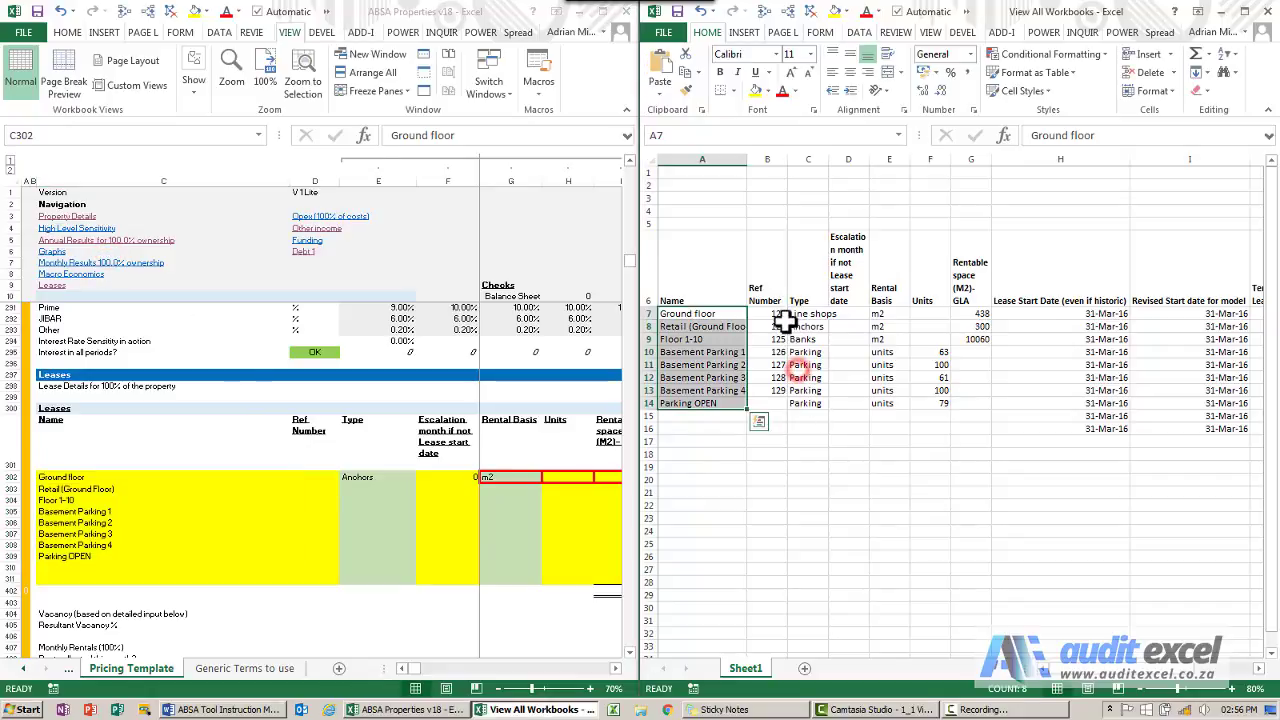
drag(768, 313, 775, 400)
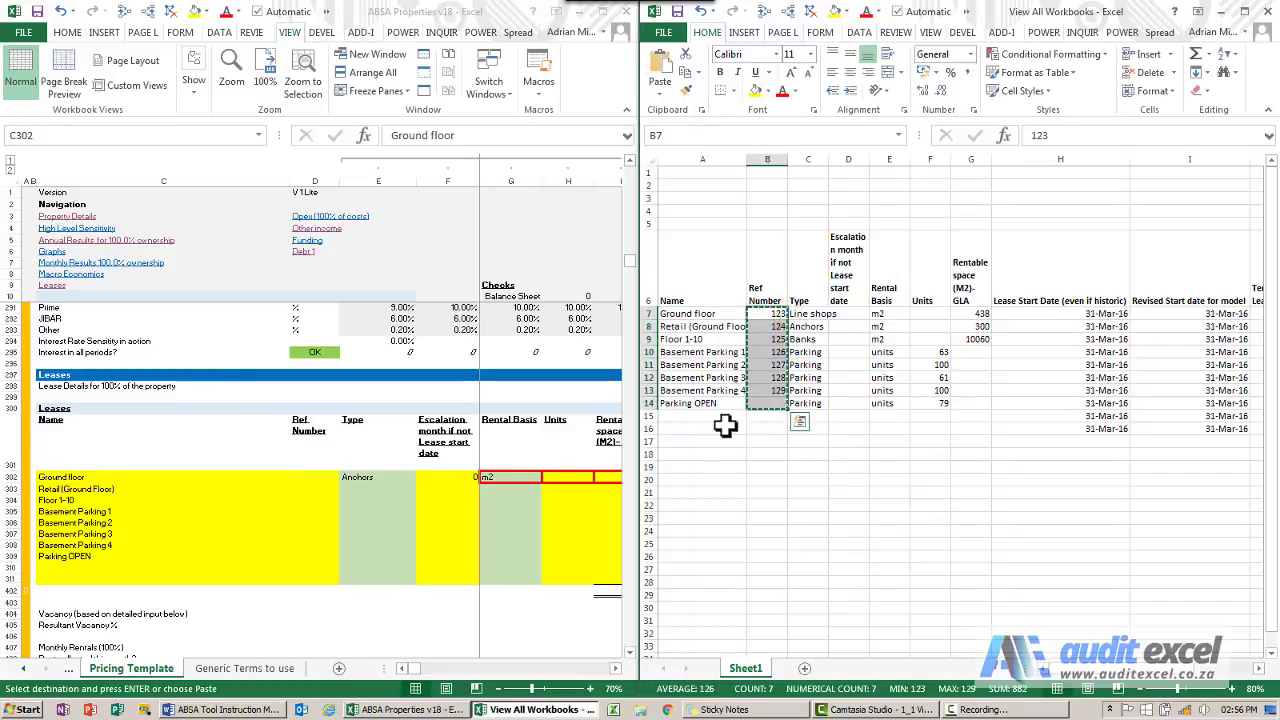
click(323, 478)
right_click(322, 478)
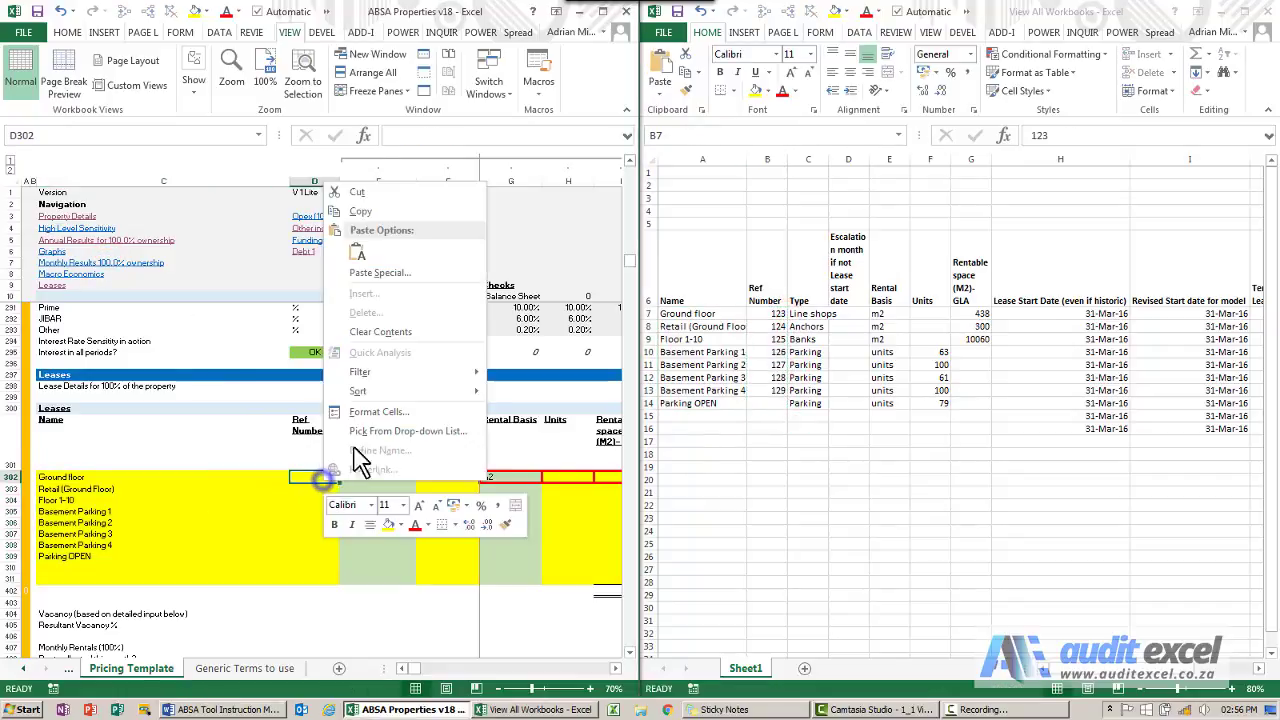
click(357, 254)
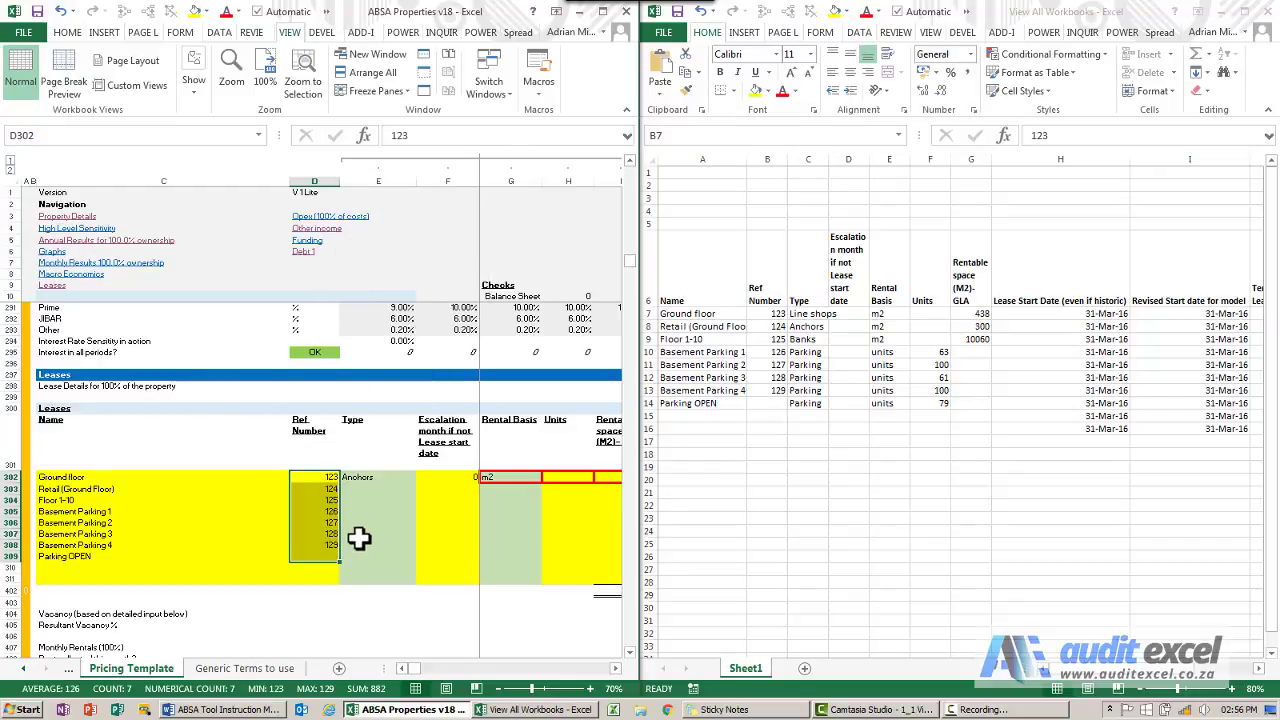
Step: Link the lease name in C302 to cell A7 on Sheet1 of the View All Workbooks file
click(118, 479)
text(=)
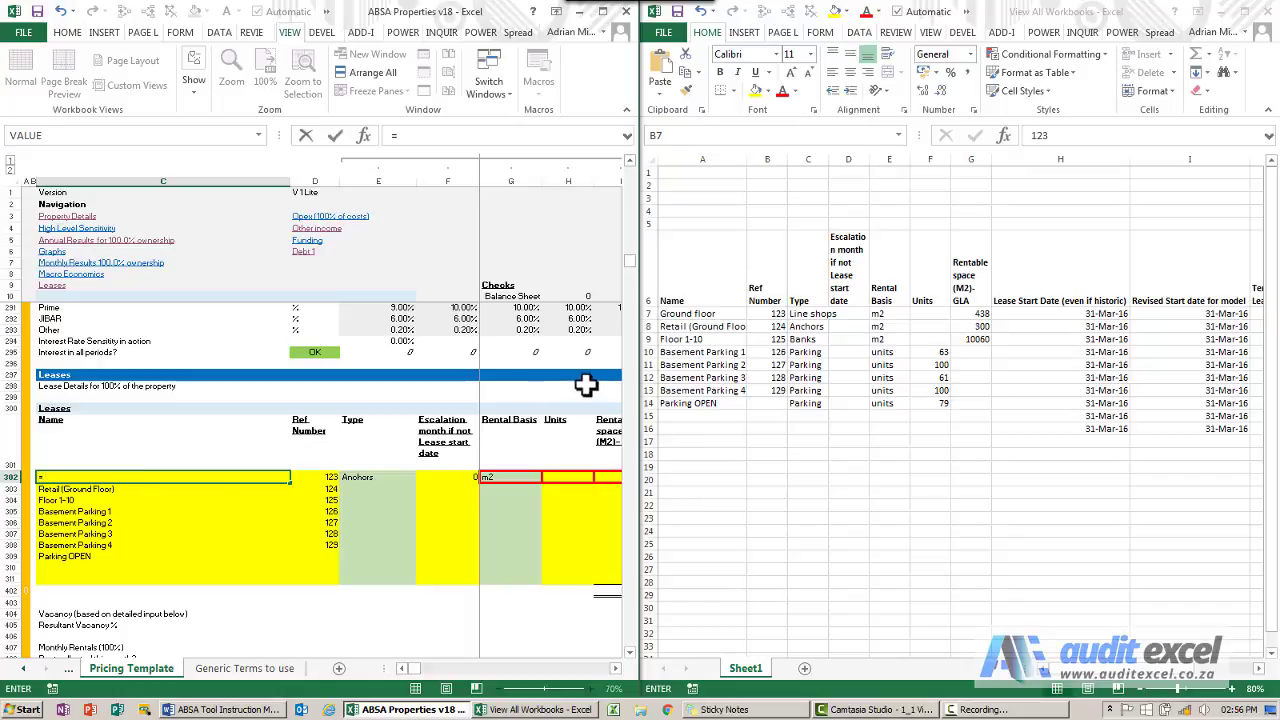
click(692, 313)
click(692, 313)
key(Return)
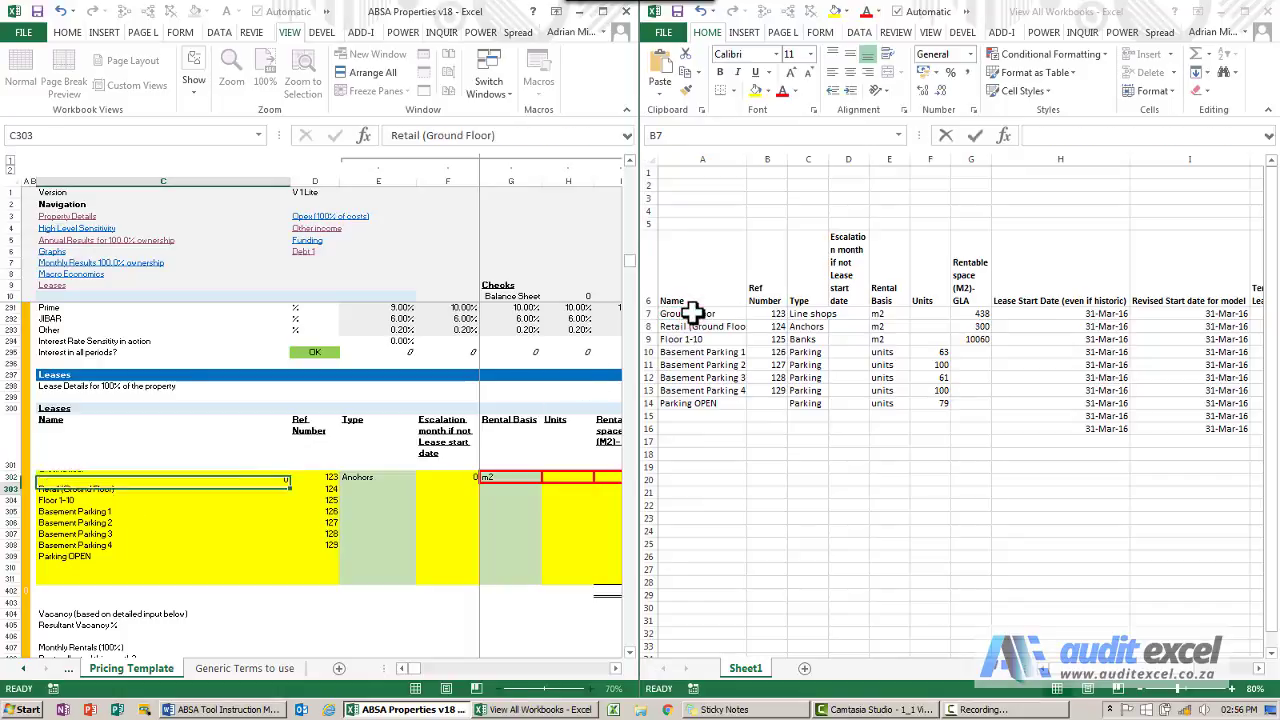
Step: Copy the link formula in C302 down the Leases Name column through C309
key(Up)
key(ctrl+c)
key(shift+Down)
key(shift+Down)
key(shift+Down)
key(shift+Down)
key(shift+Down)
key(shift+Down)
key(shift+Down)
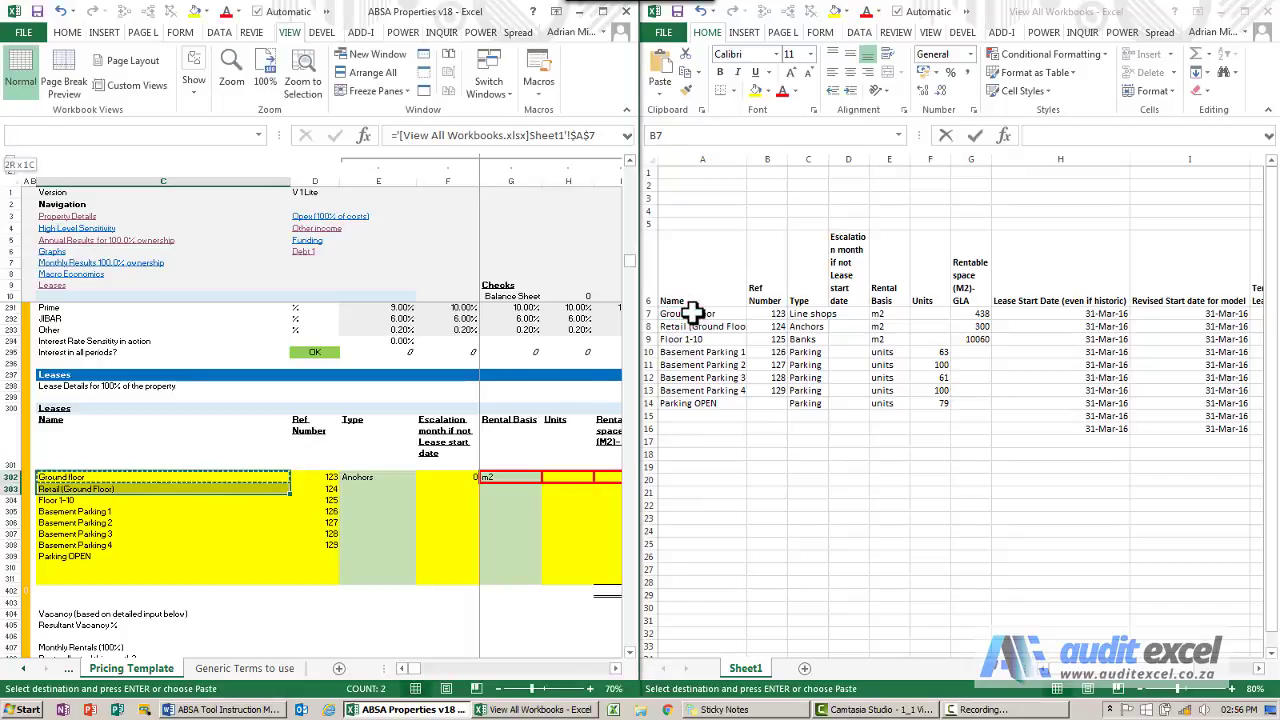
key(ctrl+v)
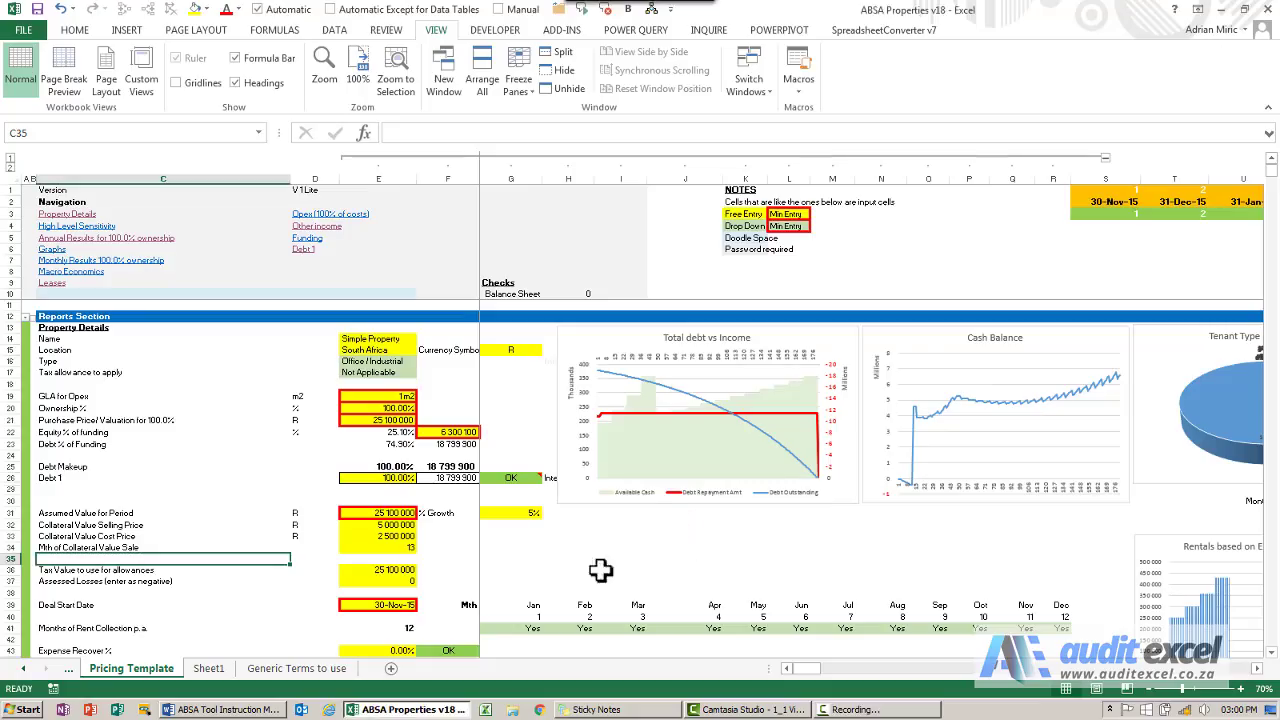
Step: View the lease table on Sheet1, return to the Pricing Template's Leases section and select the name cell C302
click(209, 668)
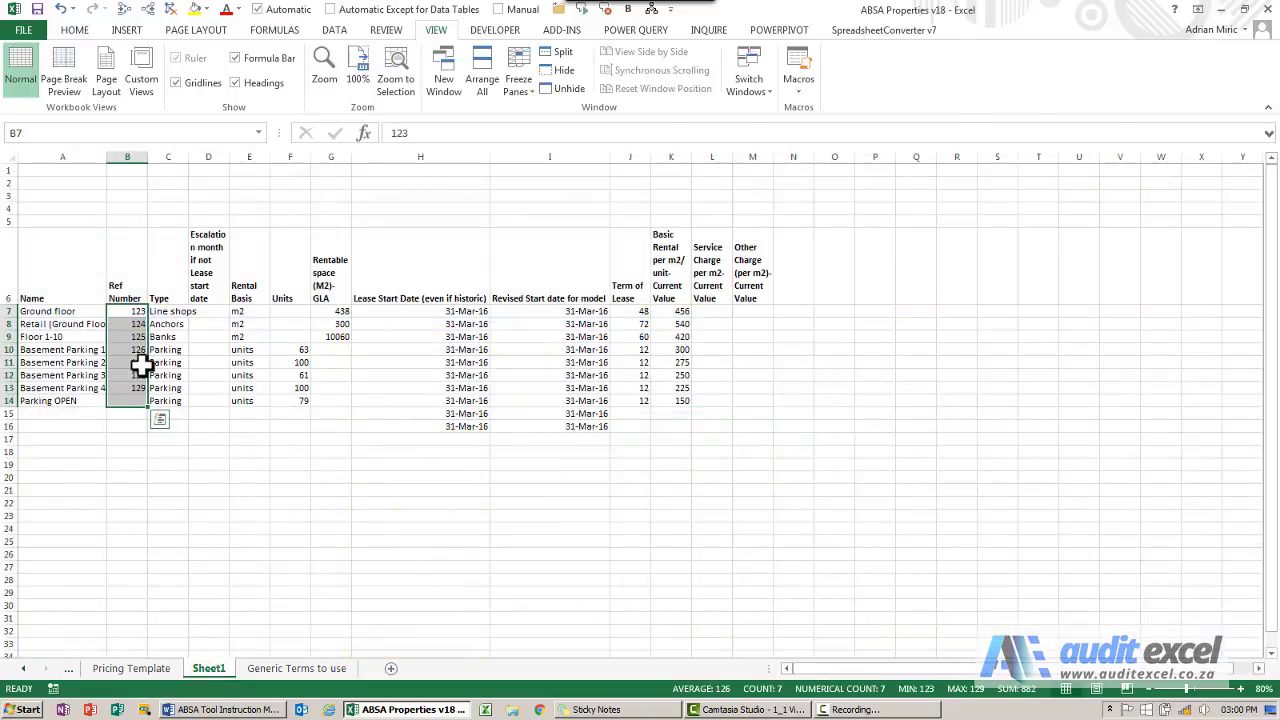
click(120, 669)
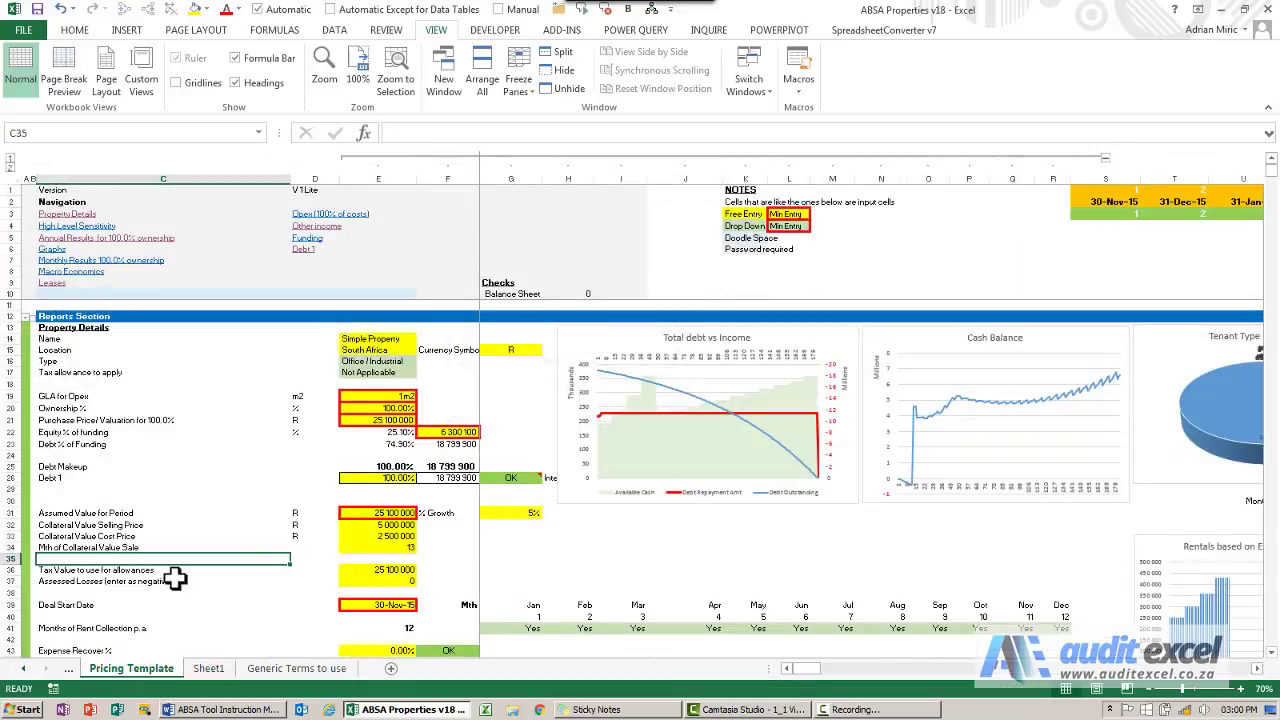
click(48, 284)
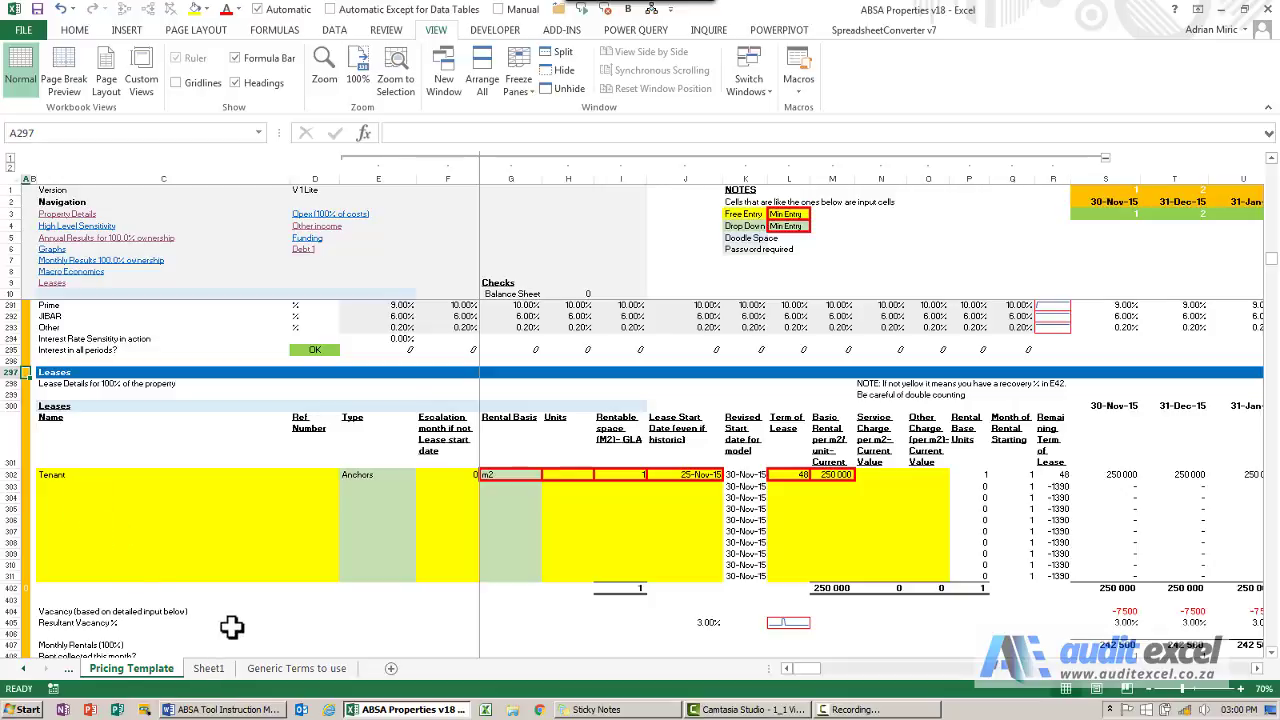
click(60, 475)
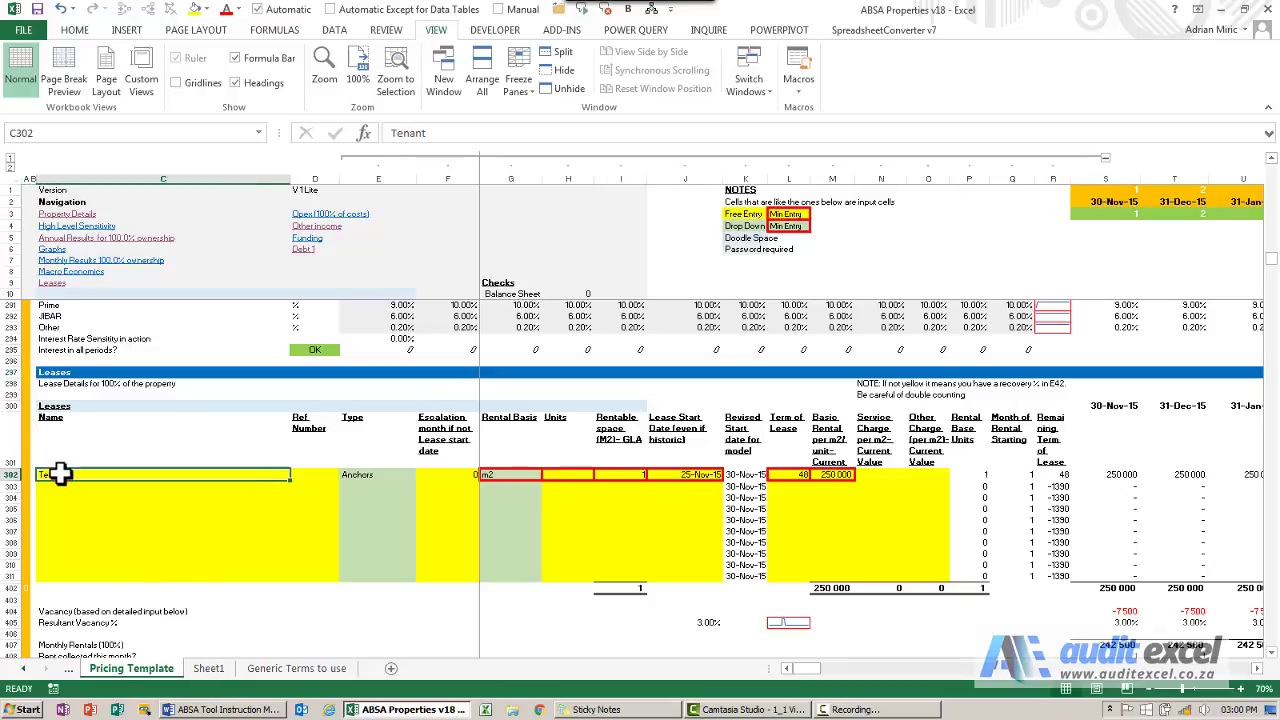
click(140, 670)
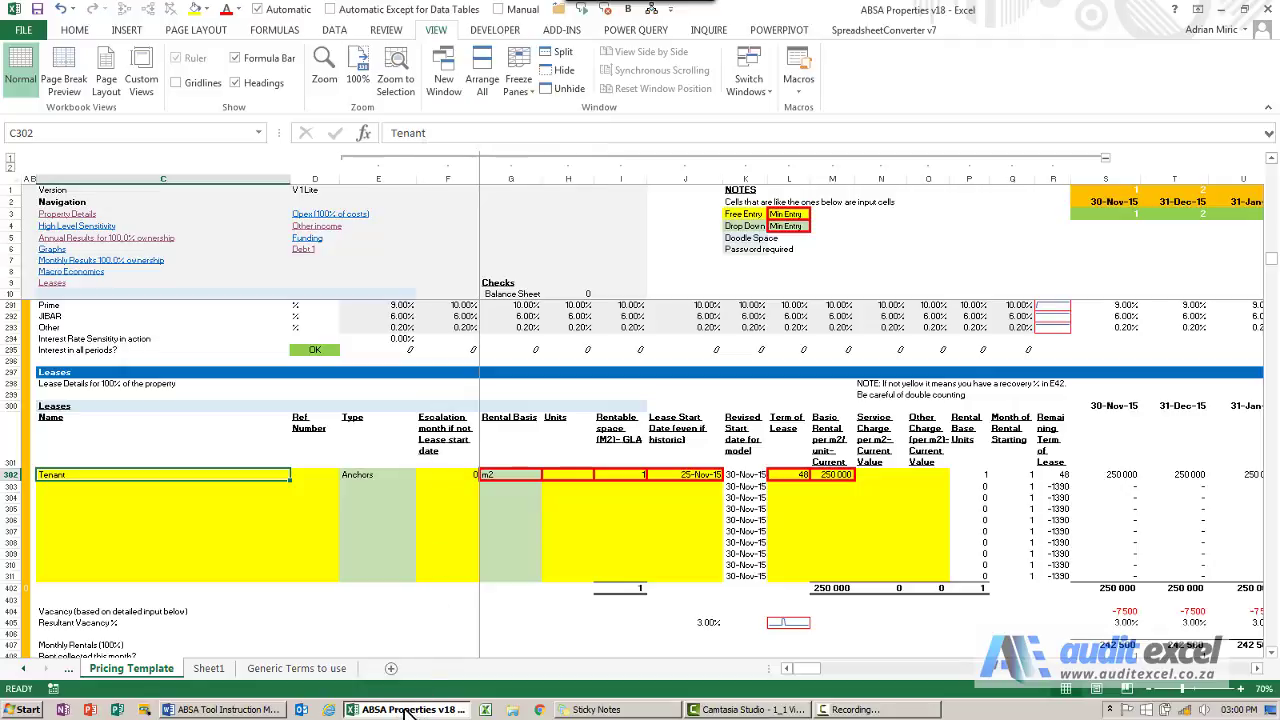
Step: Open a second window of the ABSA Properties v18 workbook and select its Debt % of Funding cell E23
mouse_move(410, 712)
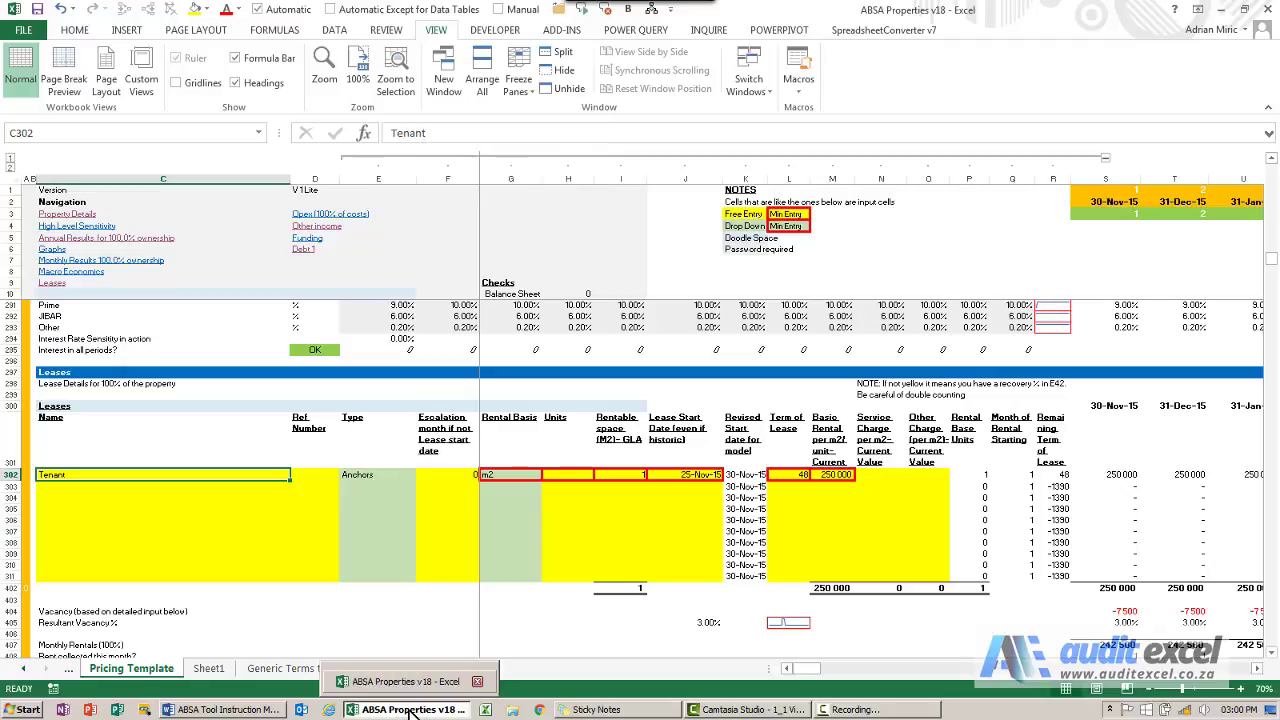
click(455, 95)
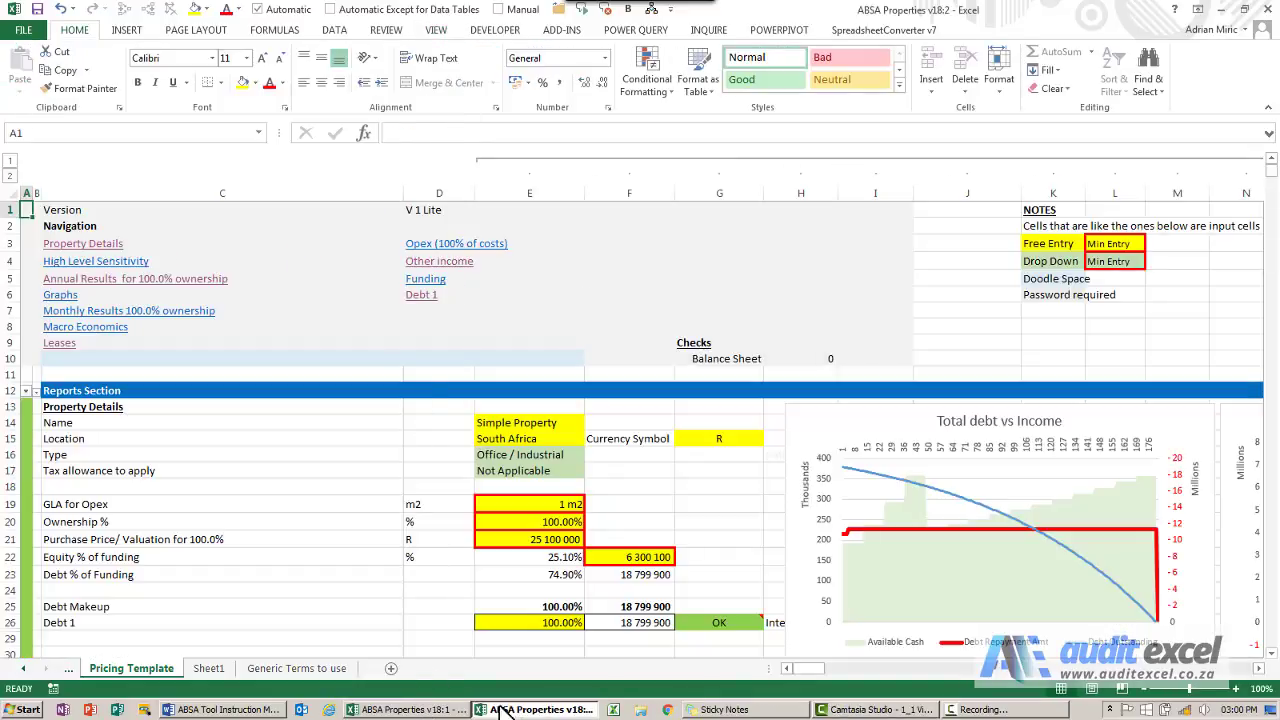
mouse_move(430, 712)
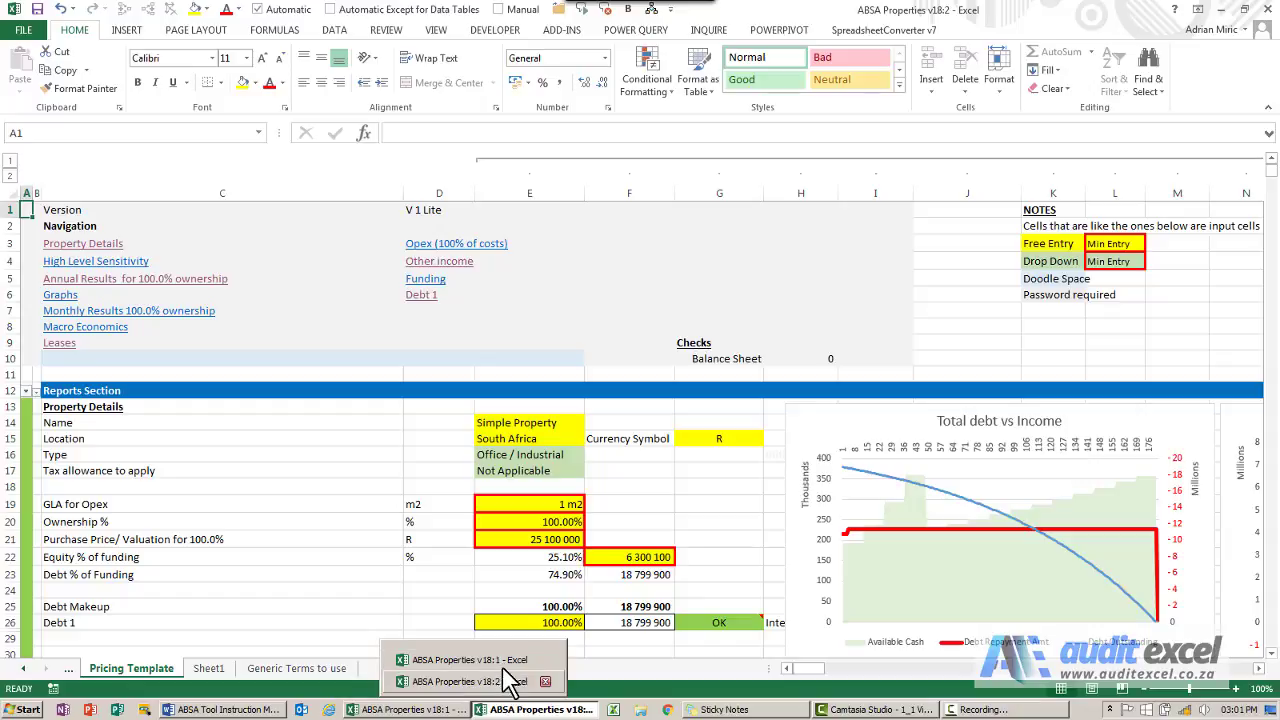
click(513, 567)
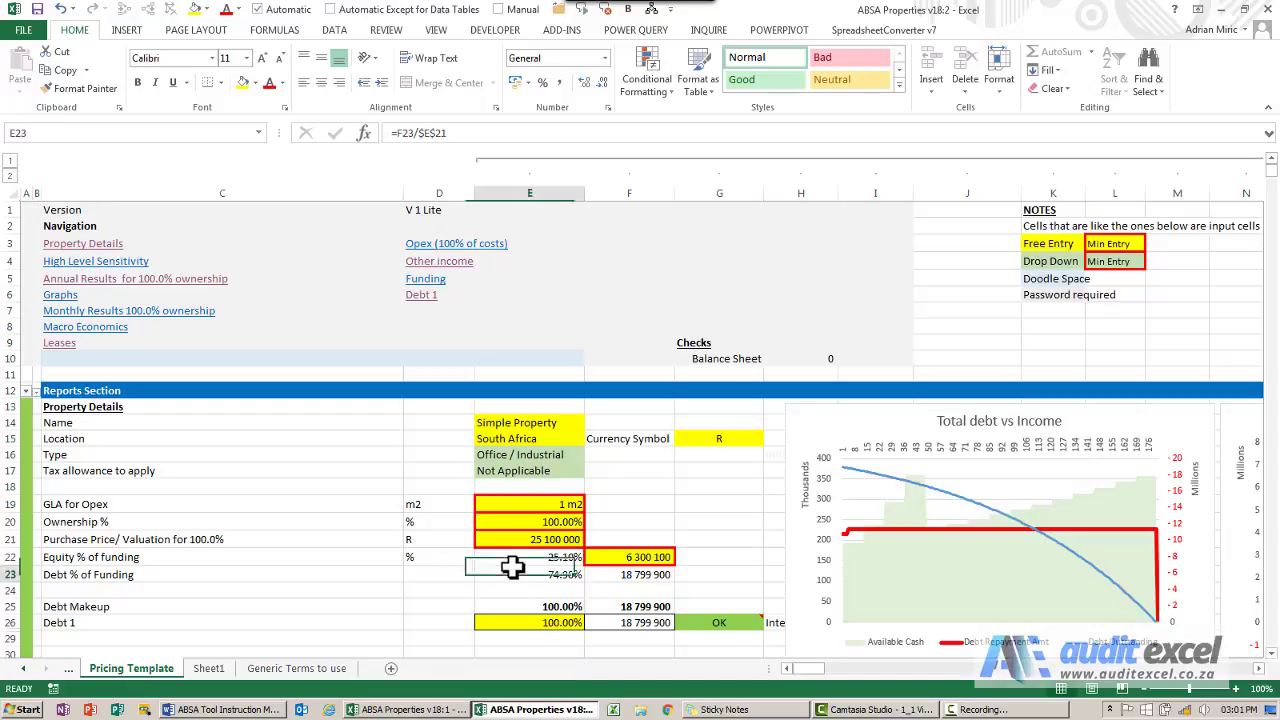
Step: Return to the workbook's first window and arrange both of its windows vertically
click(437, 710)
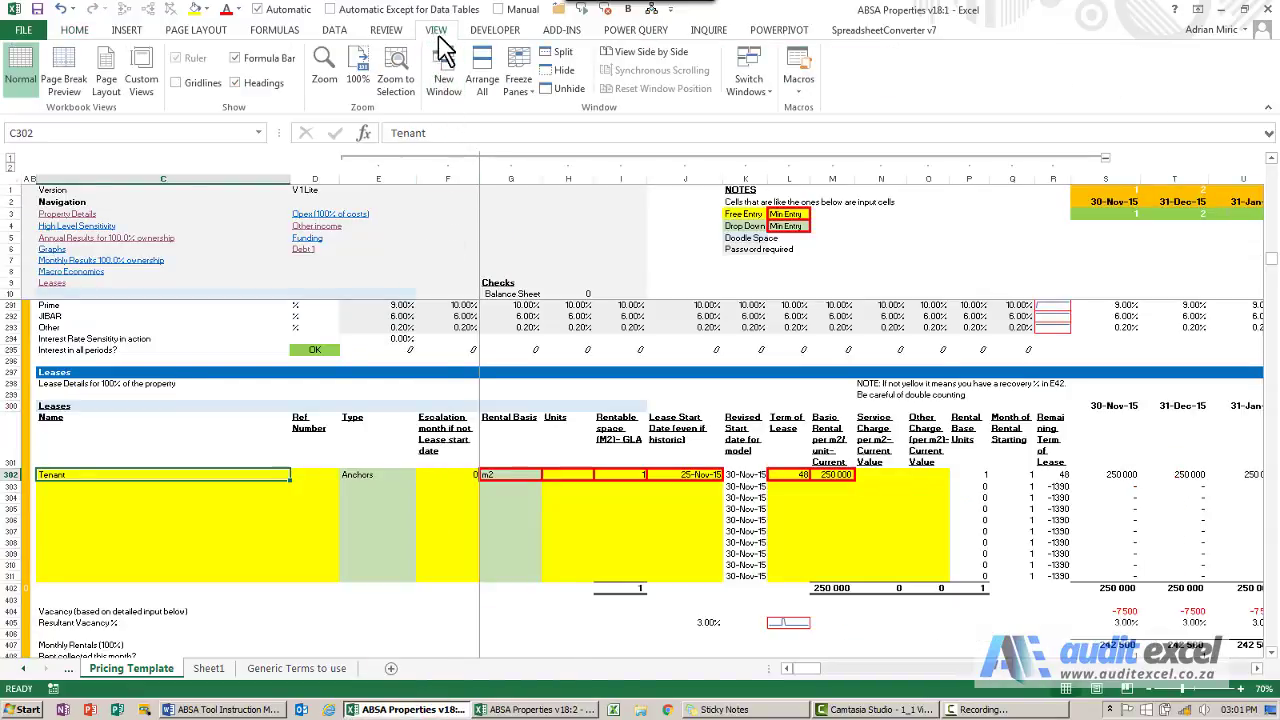
click(483, 72)
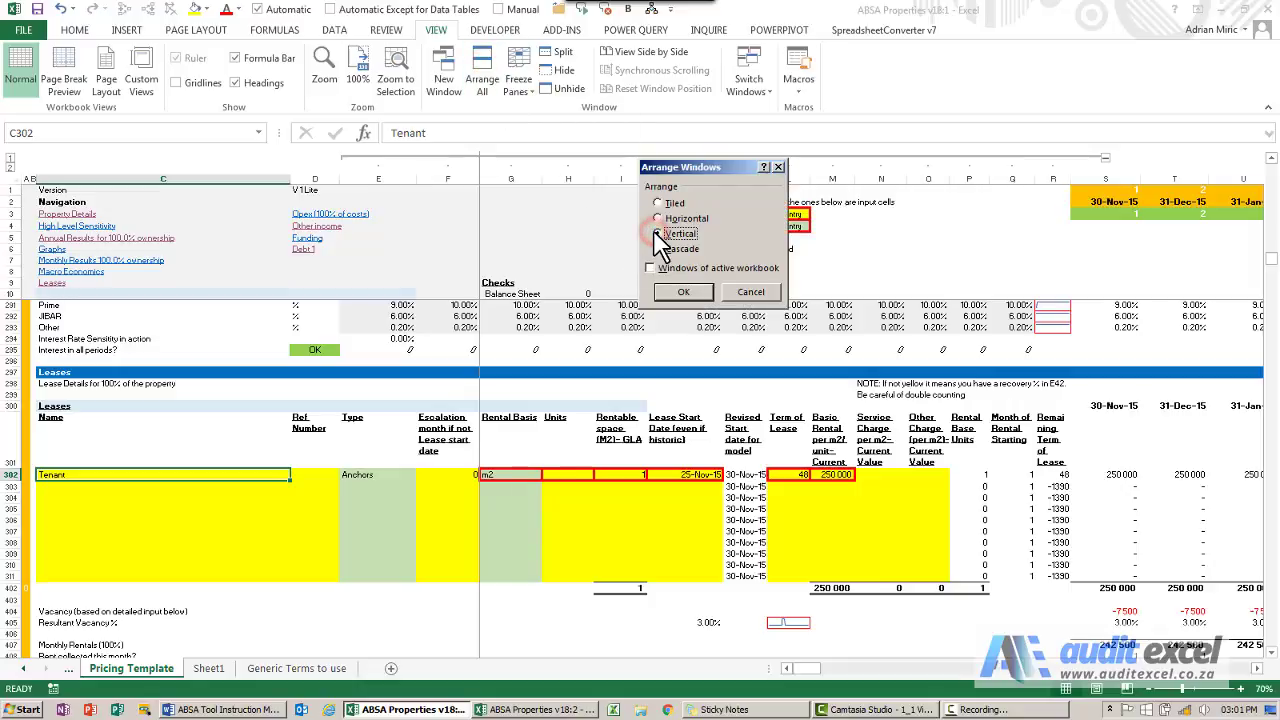
click(683, 292)
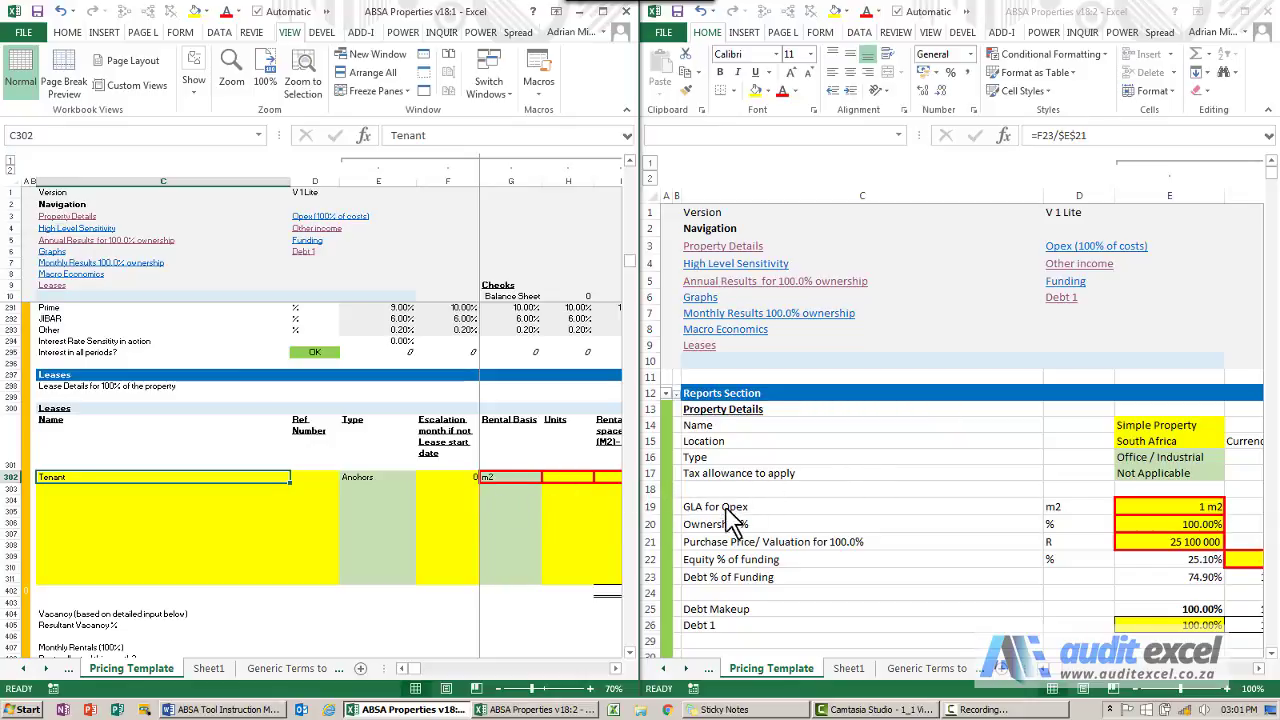
Step: Show Sheet1 in the second window and link the first window's Leases name cell C302 to Sheet1 cell A7, Ground floor
click(846, 670)
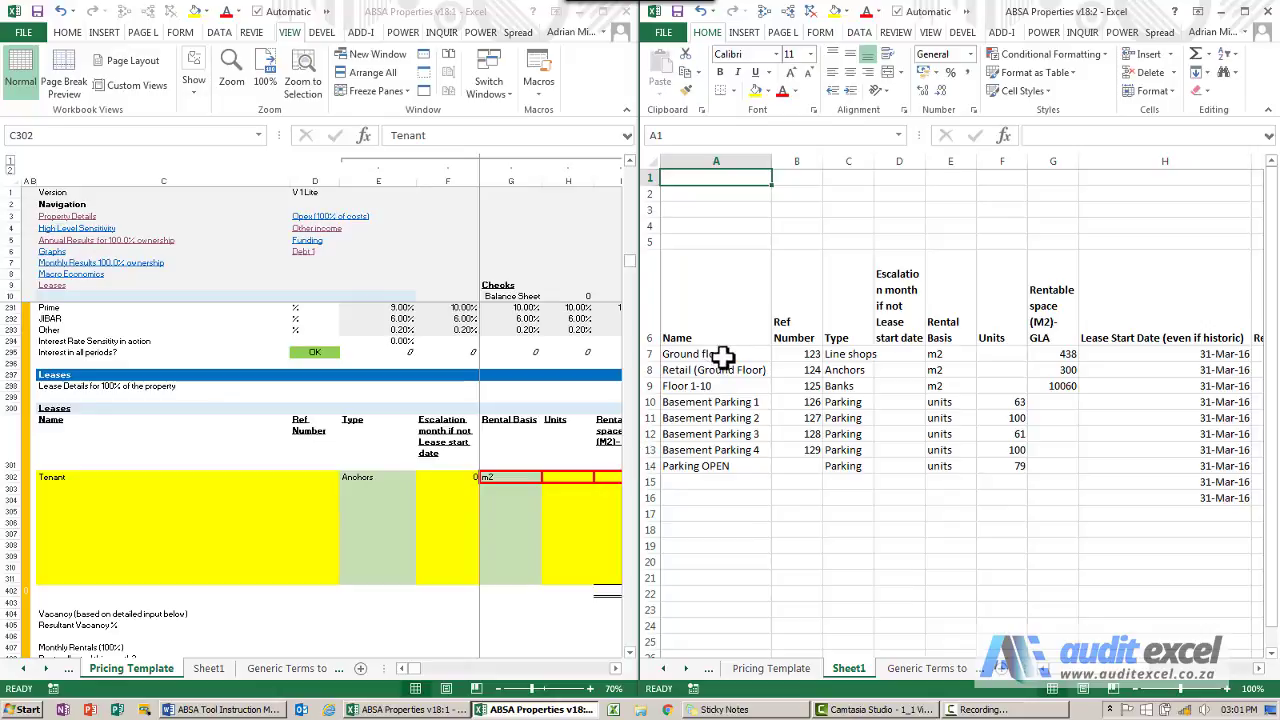
drag(723, 355, 733, 465)
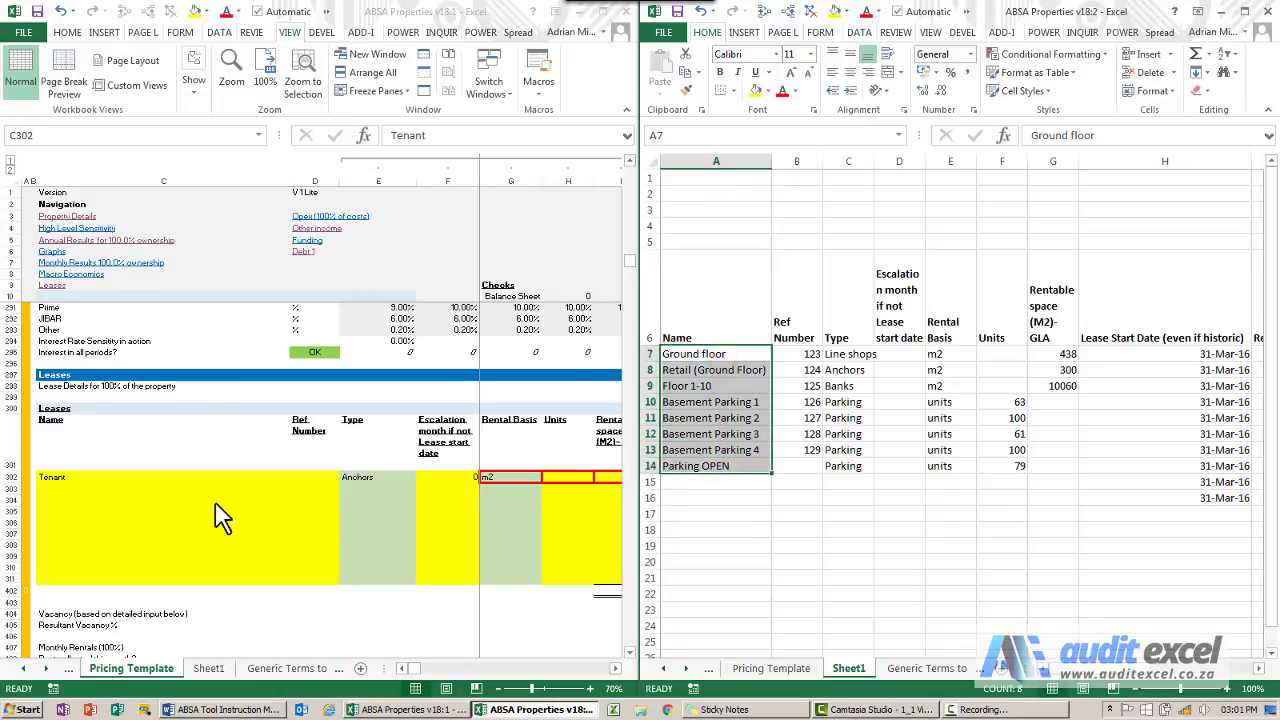
click(102, 477)
text(=)
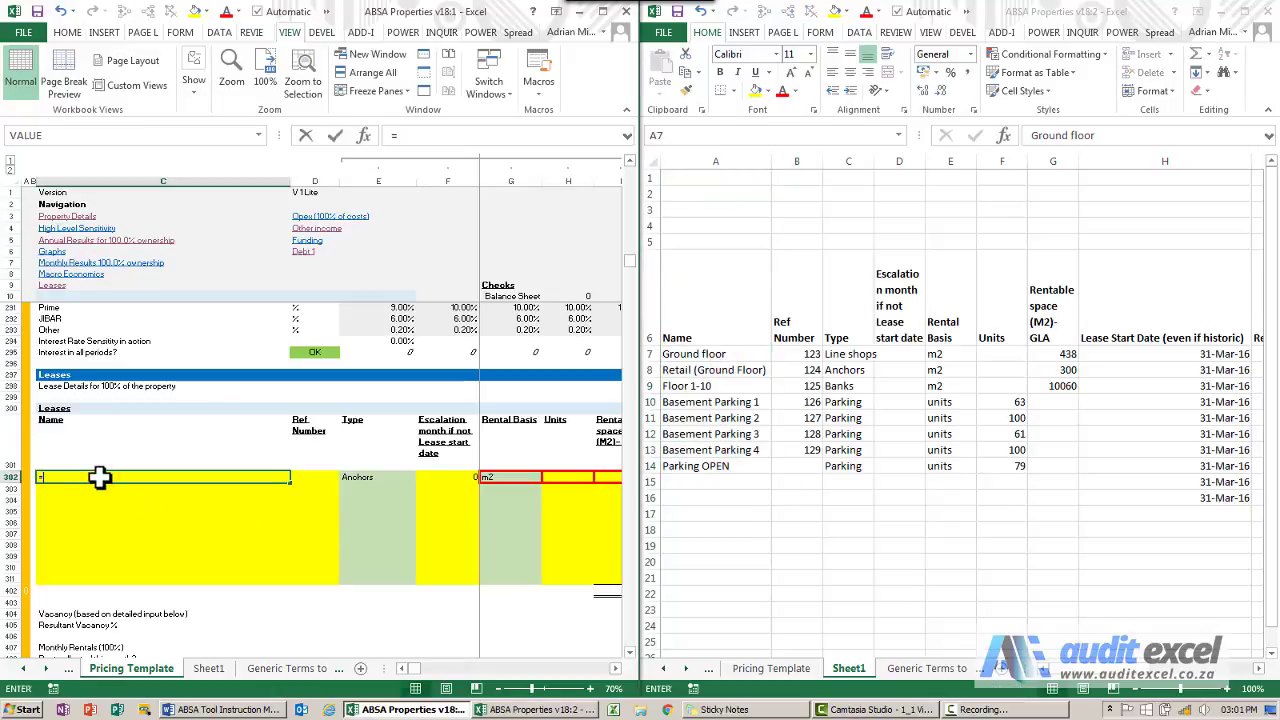
click(722, 354)
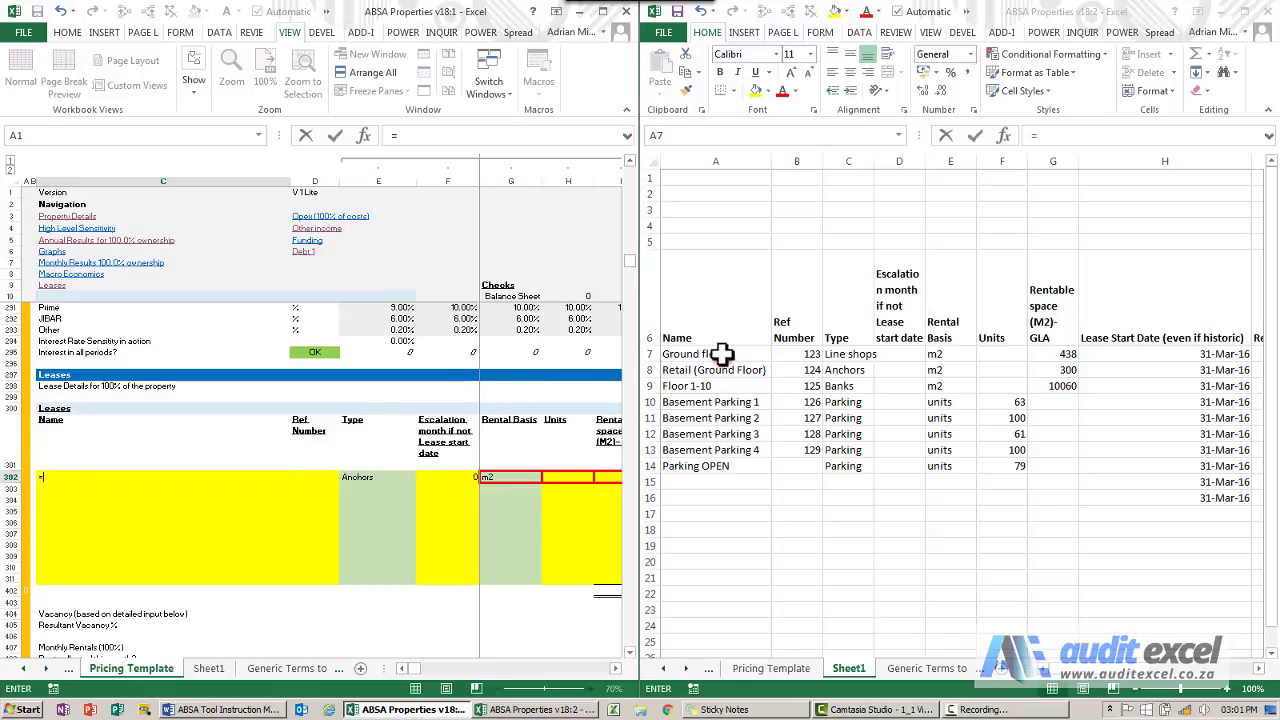
click(722, 354)
key(Return)
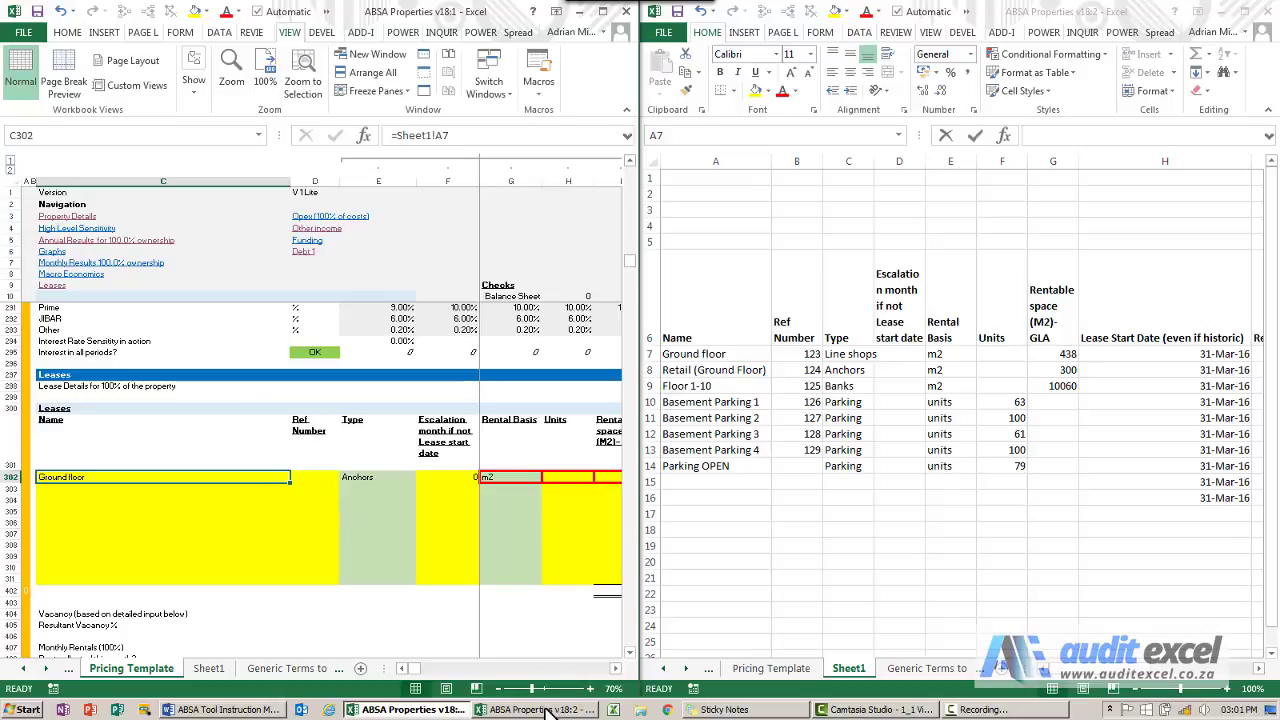
Step: Show Sheet1 in the first window too and enter the test text "hkjhkjhjhjhkjhkk" in cell B4
click(209, 668)
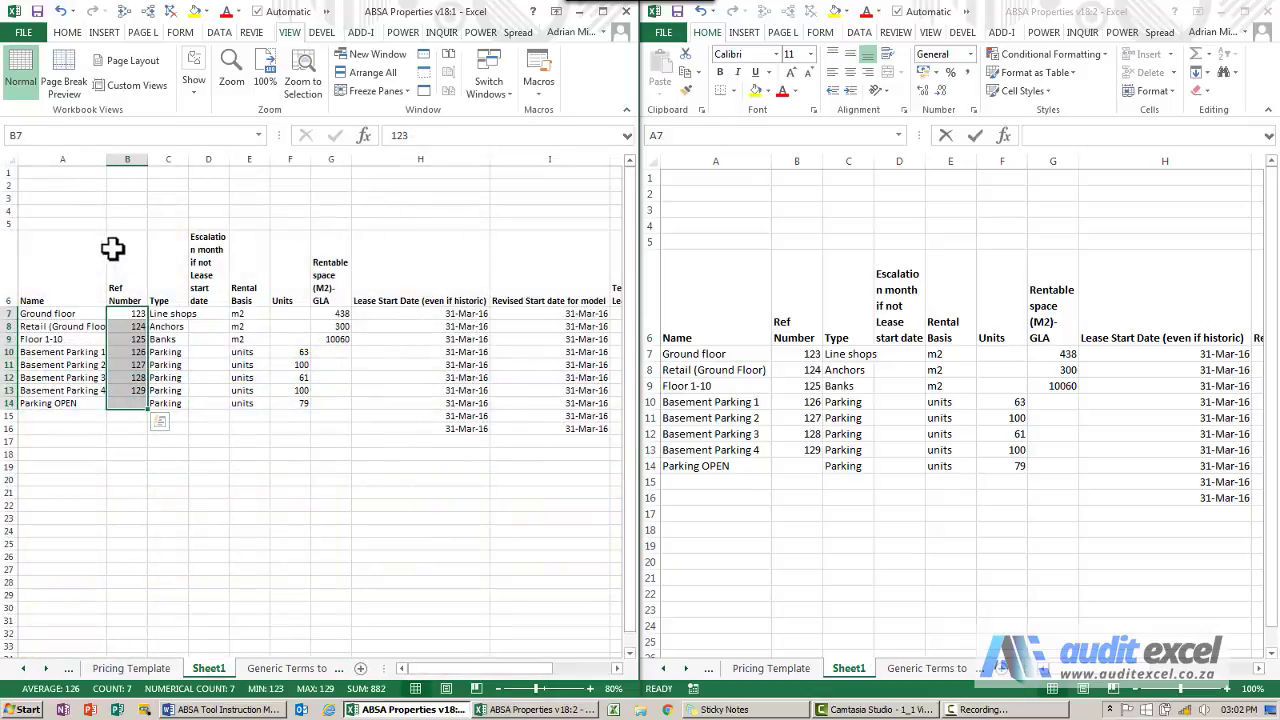
click(123, 211)
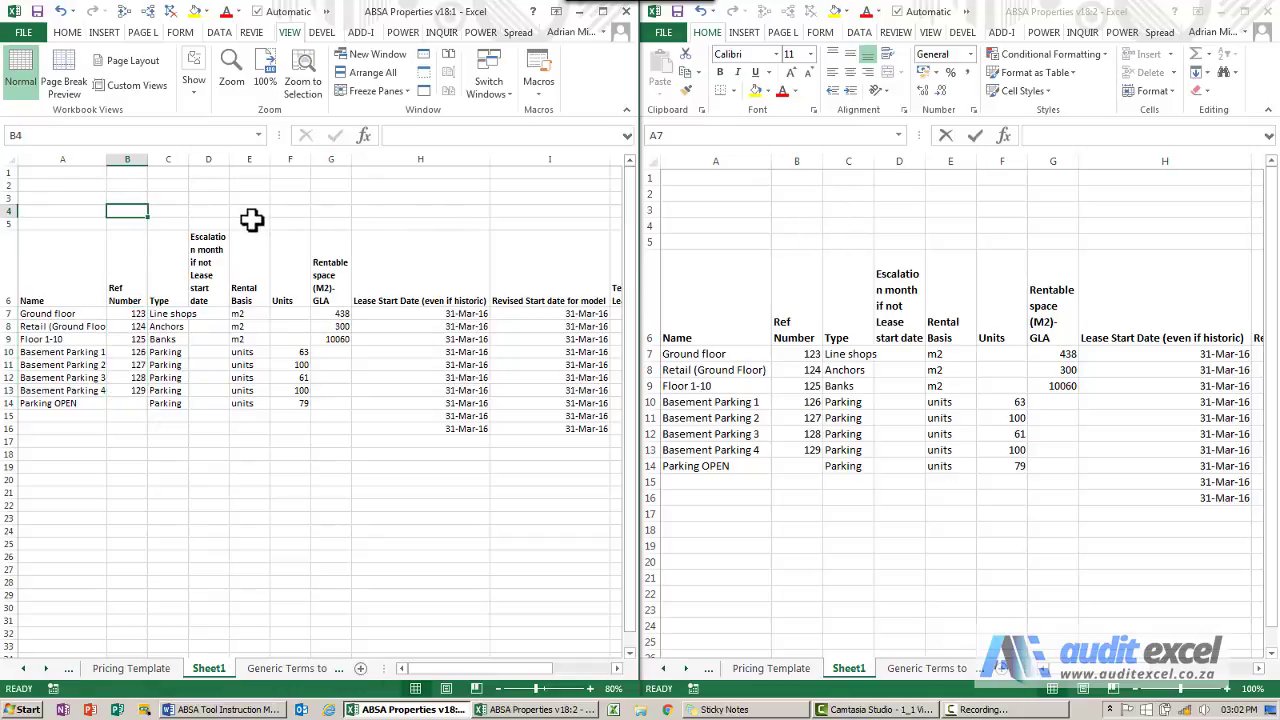
text(hkjhkjhjhjhkjhk)
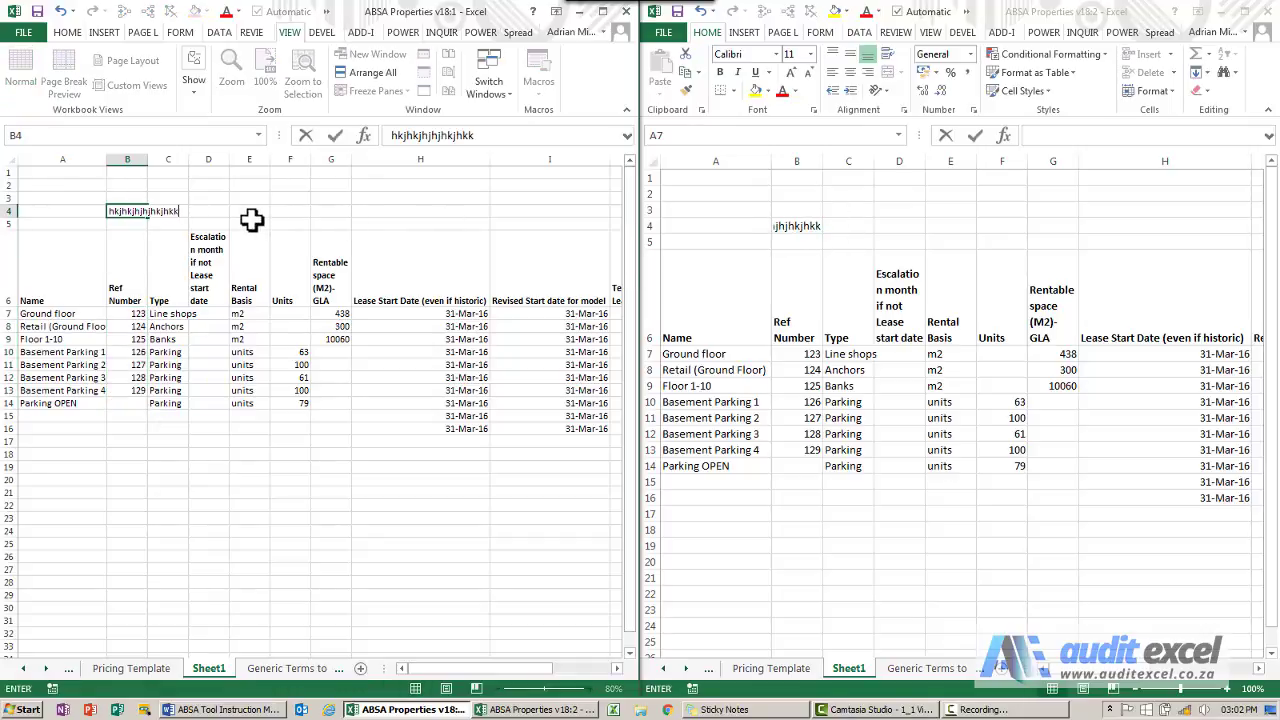
text(k)
key(Return)
click(135, 213)
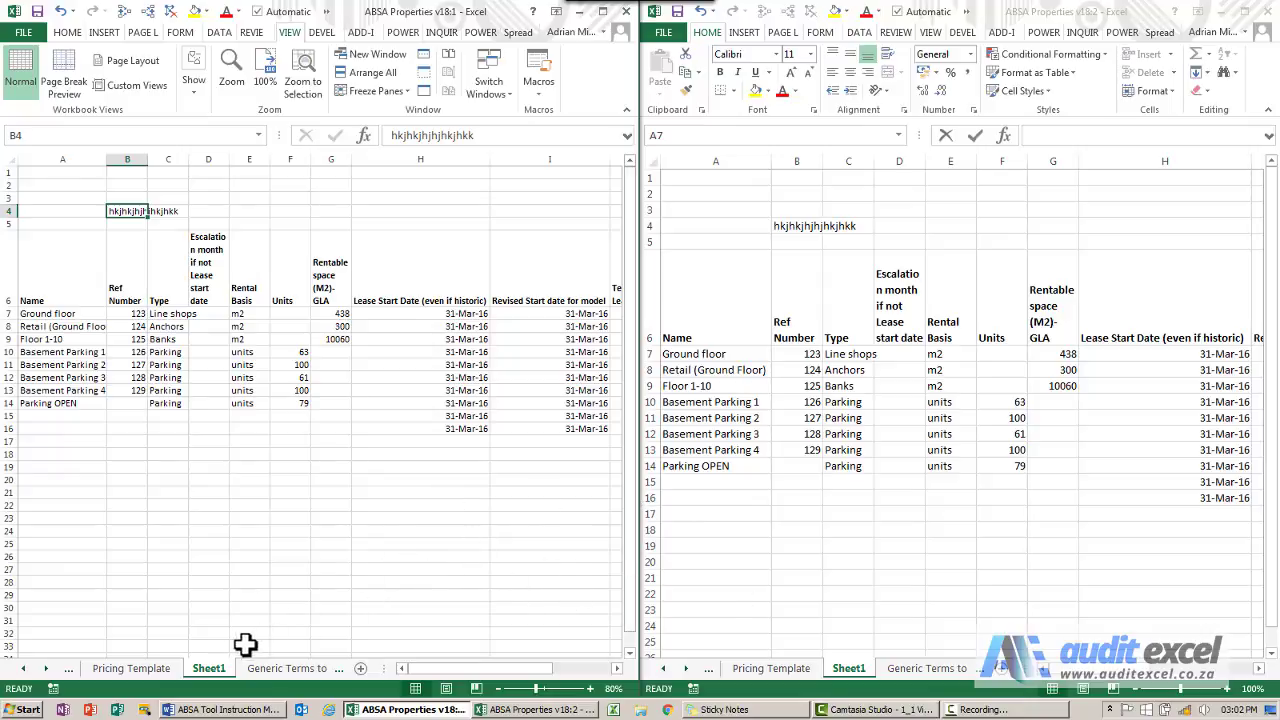
Step: Show the Pricing Template in both windows and bring the first window to the charts beside its Property Details section
click(118, 668)
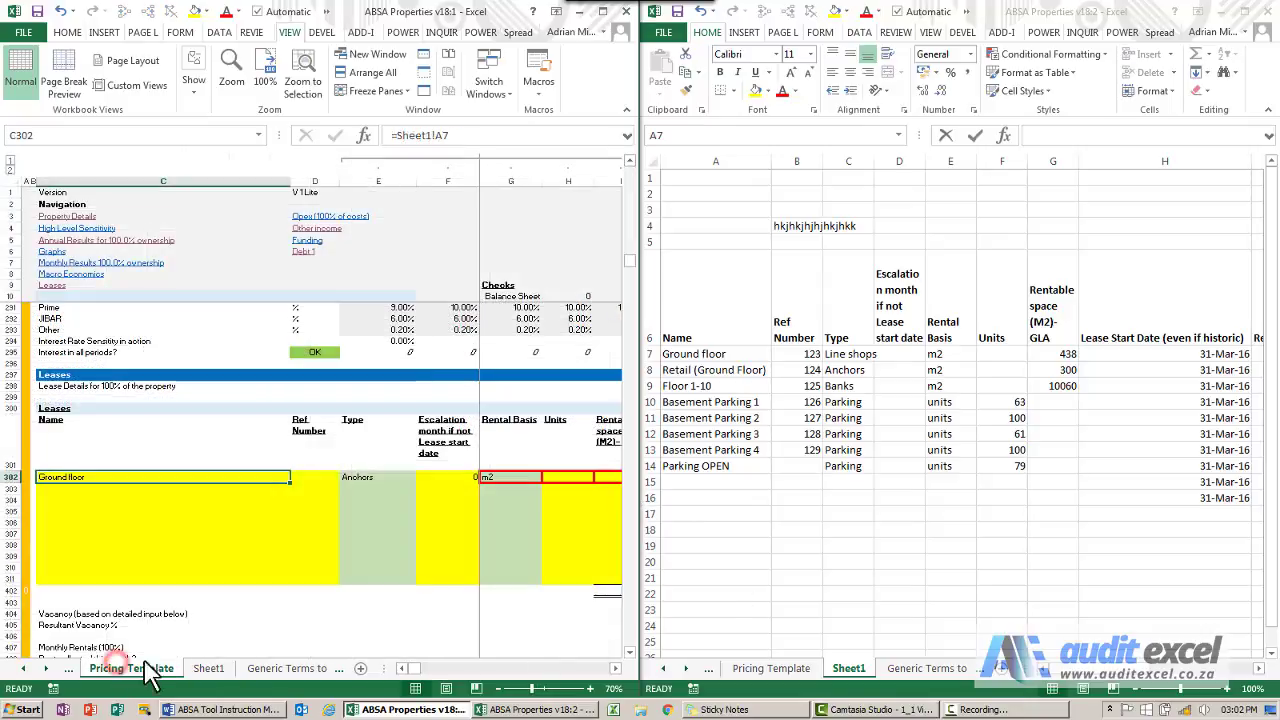
click(766, 678)
click(768, 670)
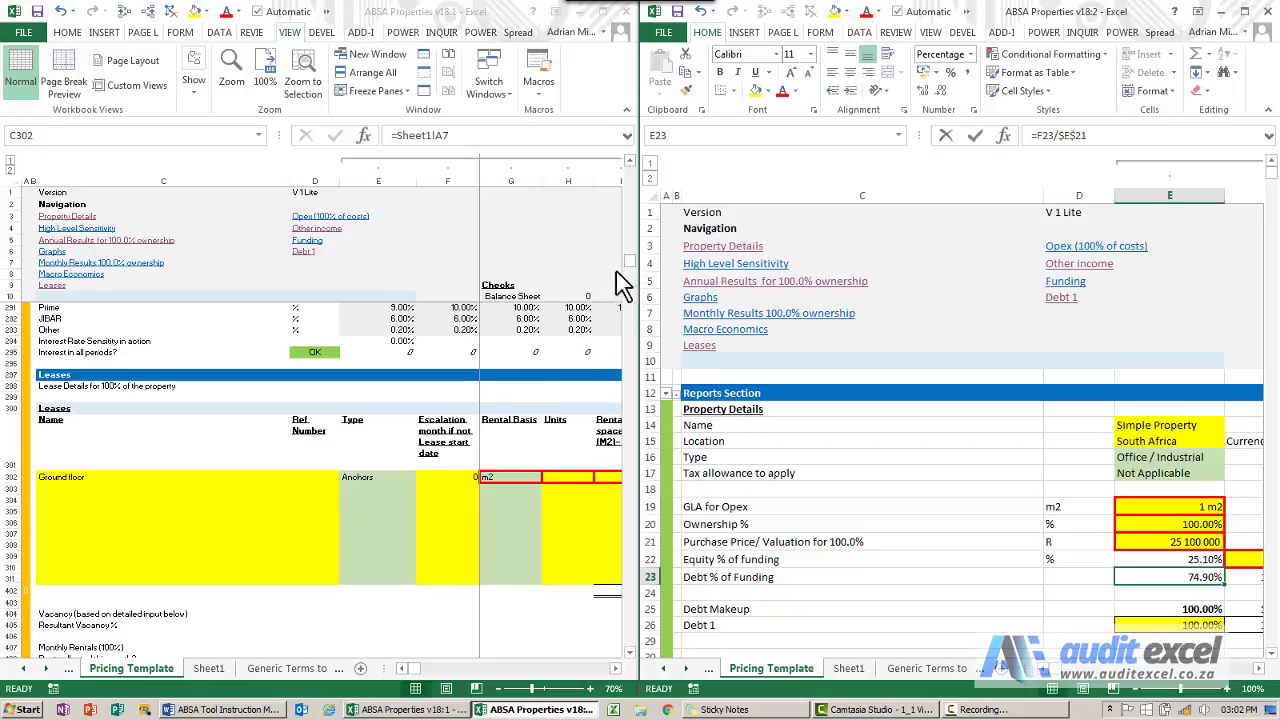
click(80, 214)
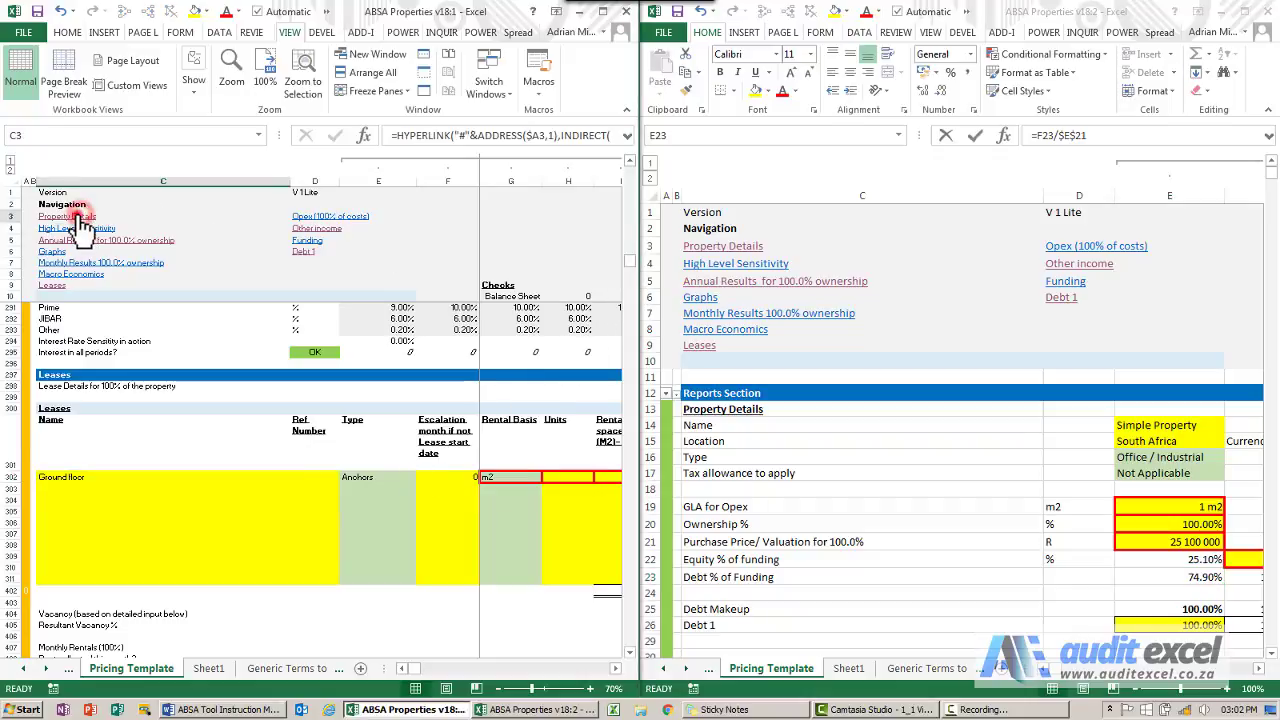
scroll(380, 320, up, 1)
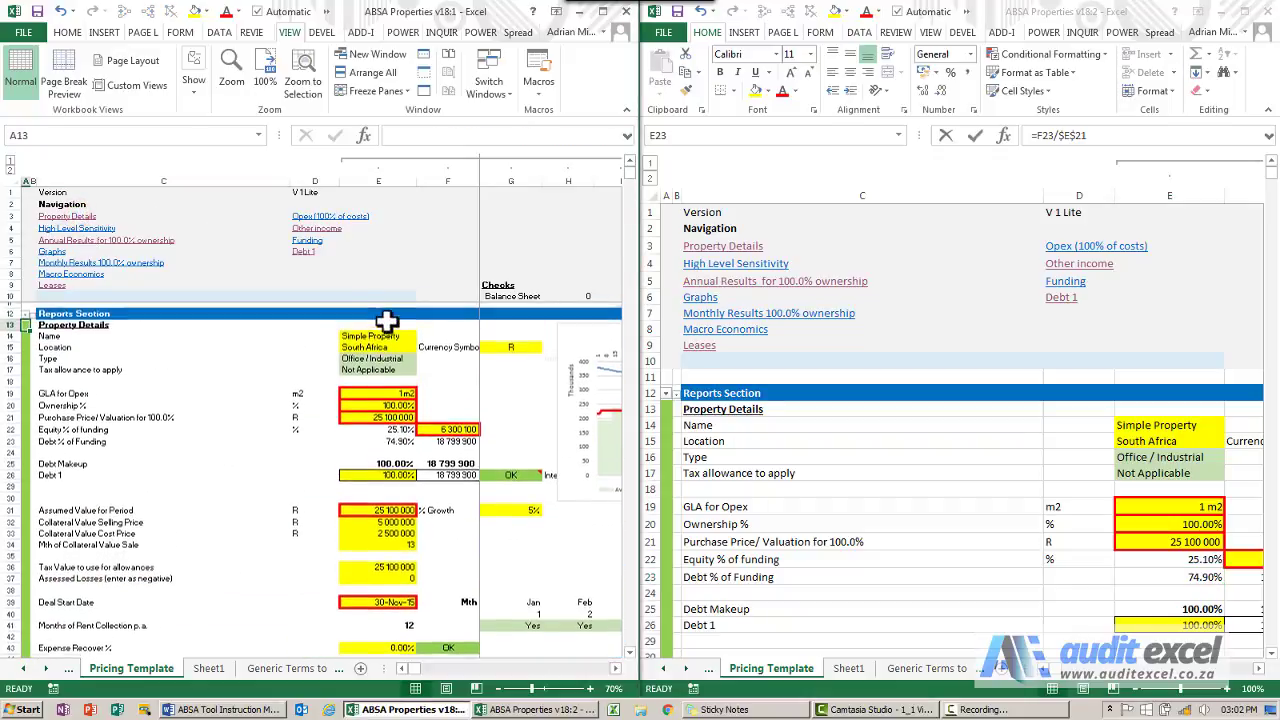
click(614, 668)
click(614, 668)
click(614, 668)
click(614, 668)
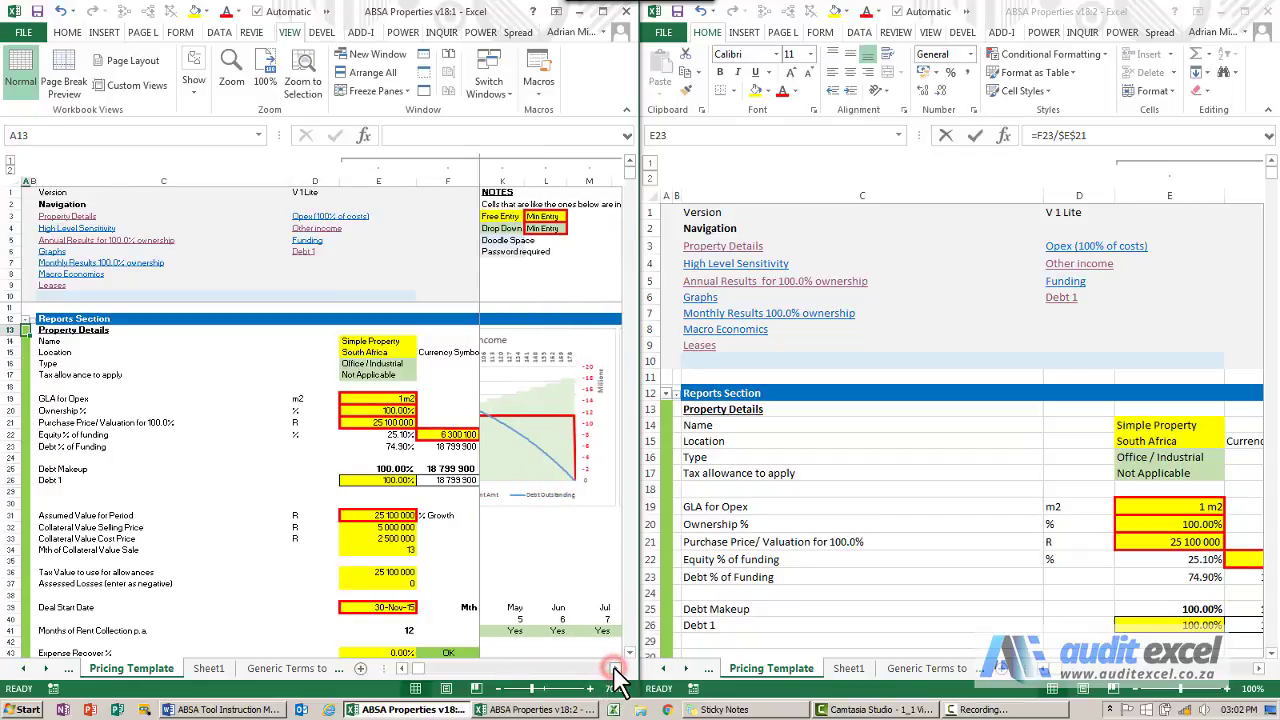
Step: Jump to the Leases section in the second window and bring the Term of Lease and Basic Rental columns into view
click(950, 540)
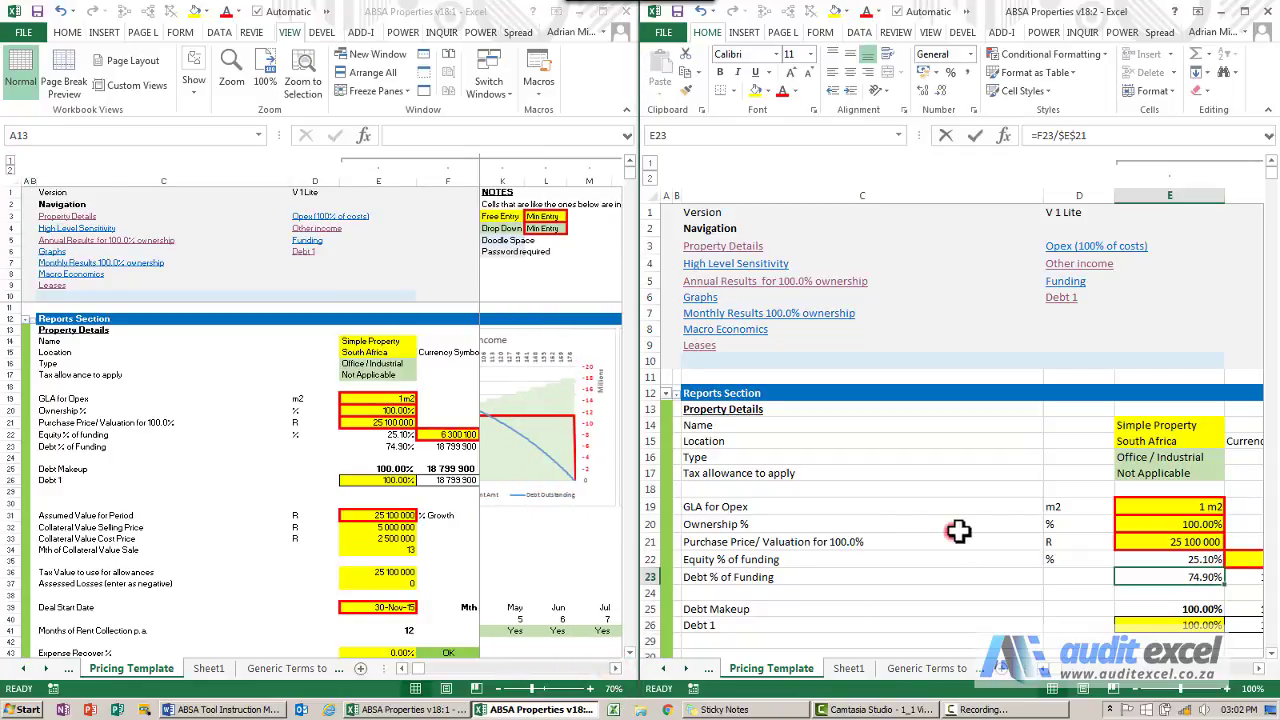
click(703, 346)
click(703, 346)
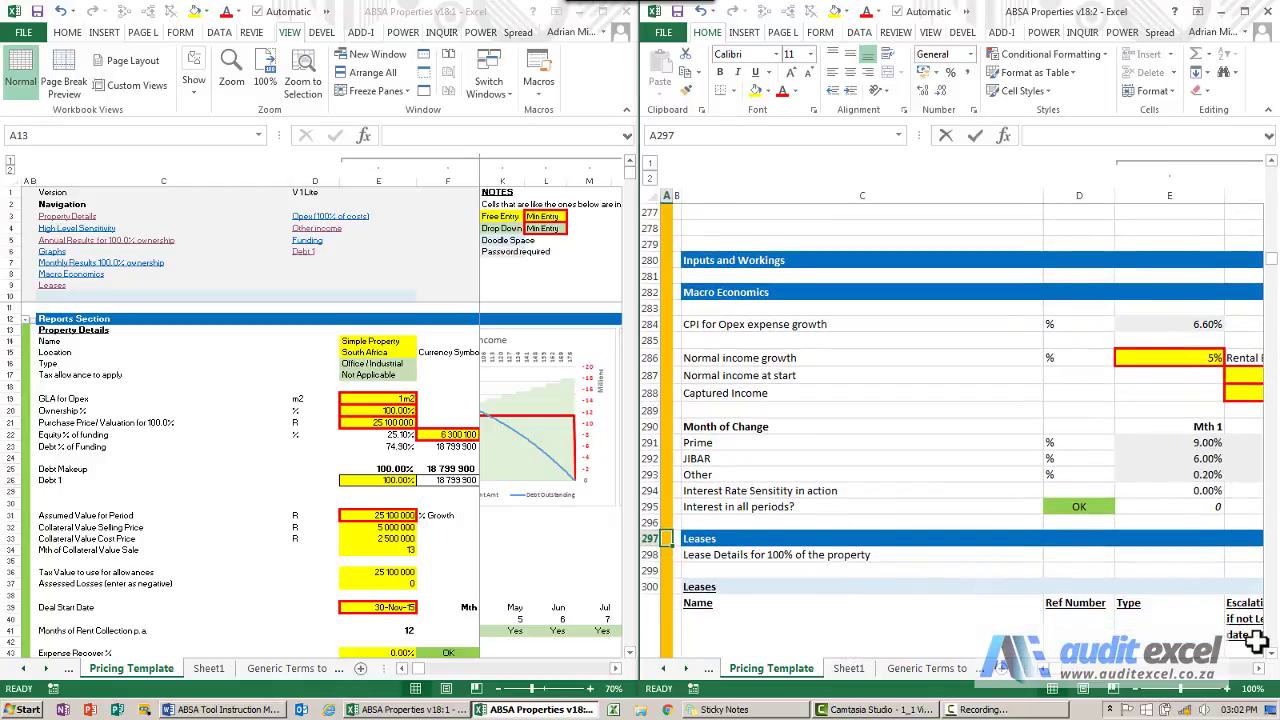
click(1258, 668)
click(1258, 668)
click(1258, 668)
click(1258, 668)
click(1258, 668)
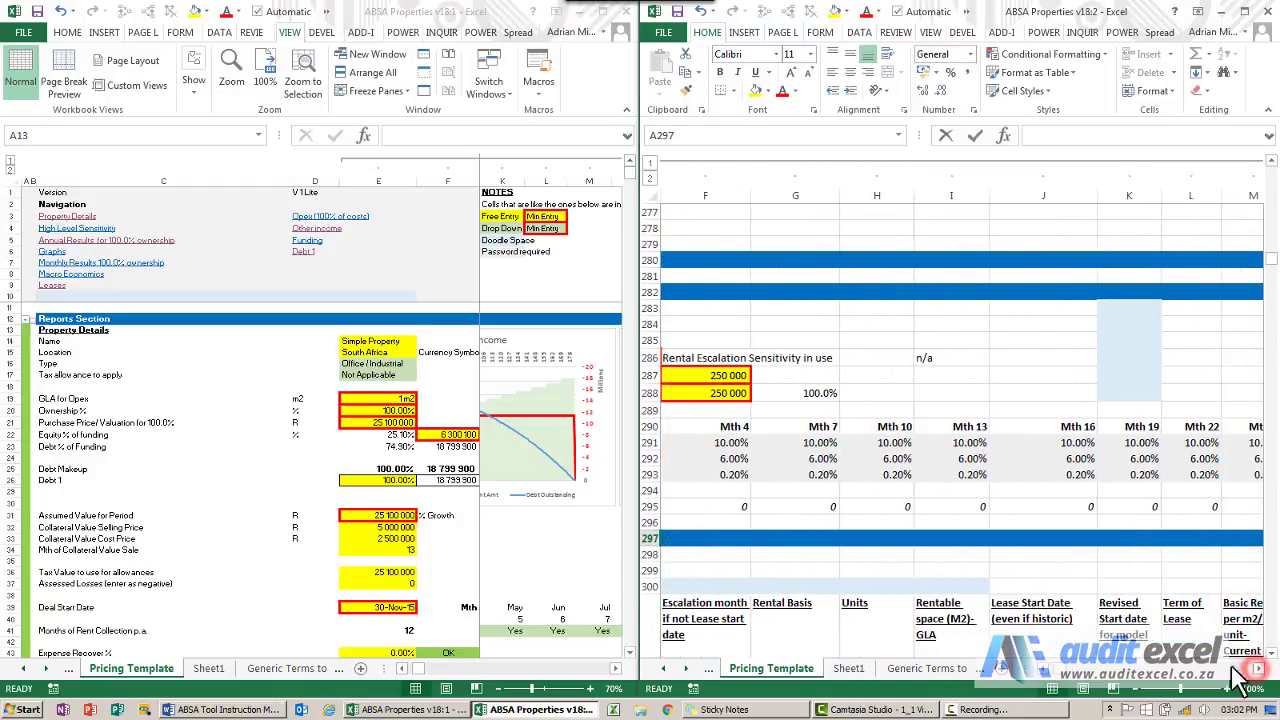
scroll(1120, 560, down, 4)
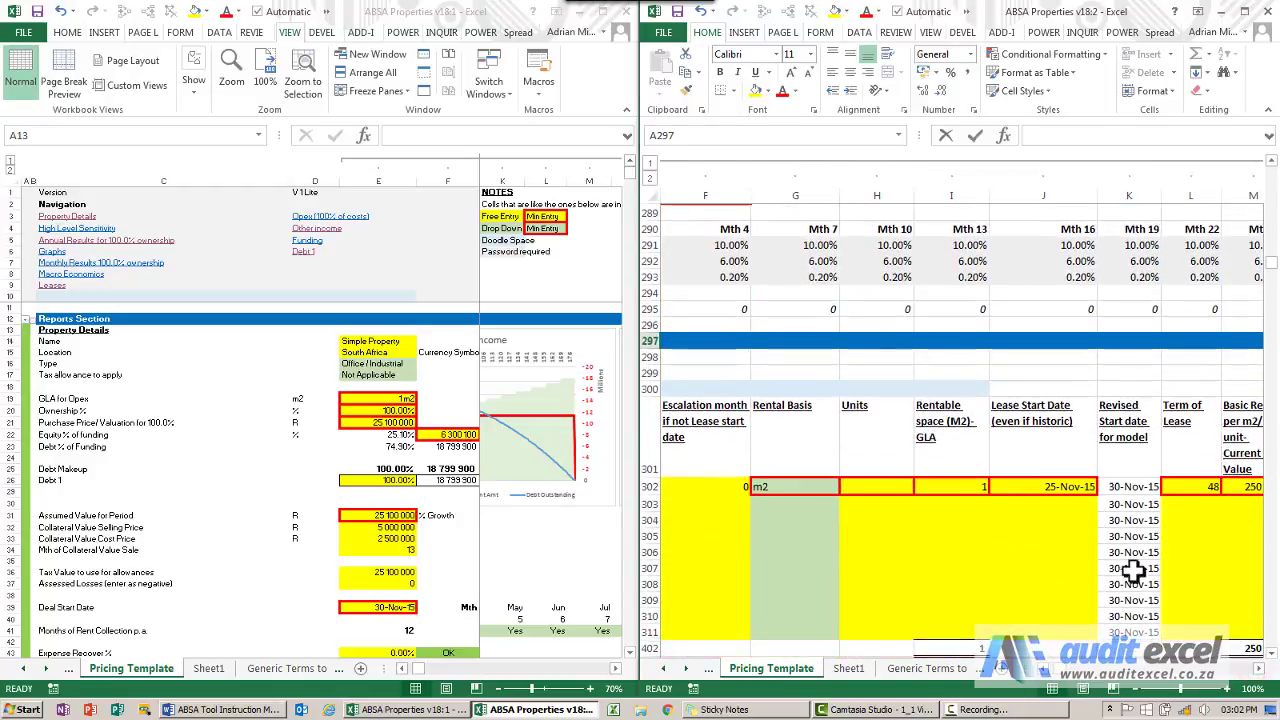
click(1258, 668)
click(1258, 668)
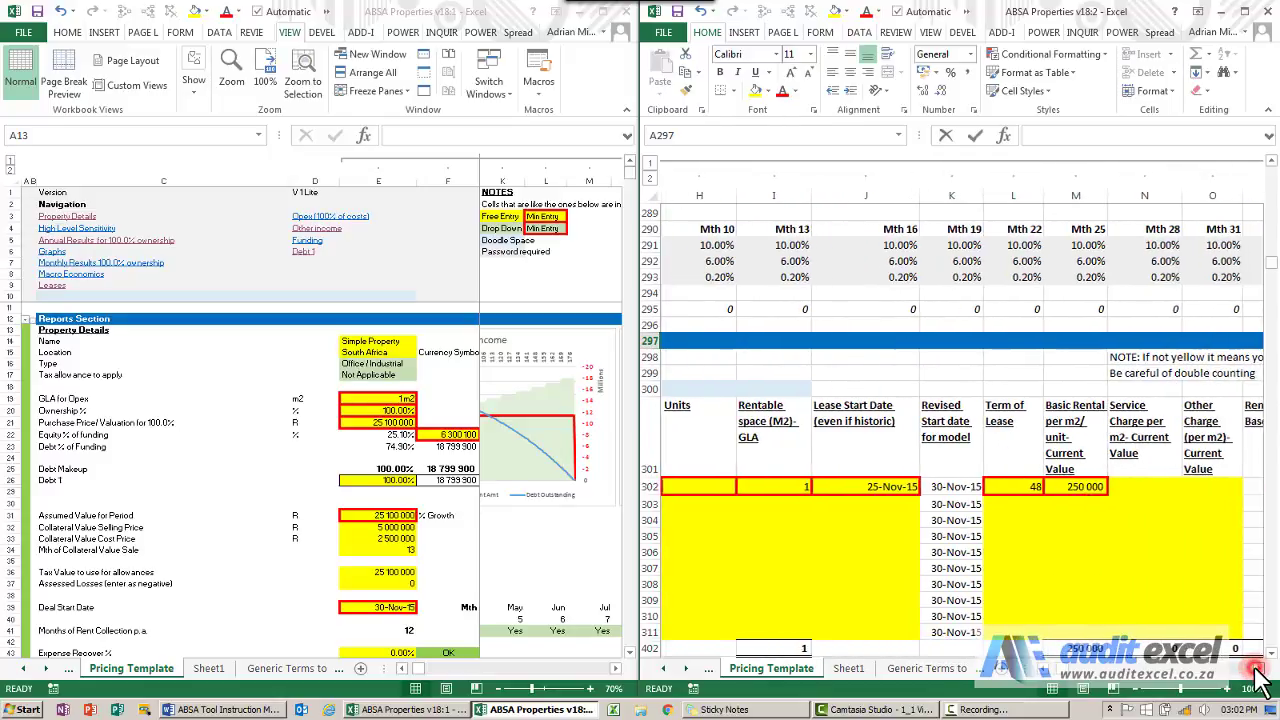
Step: Bring the Total debt vs Income chart into view in the first window
click(471, 672)
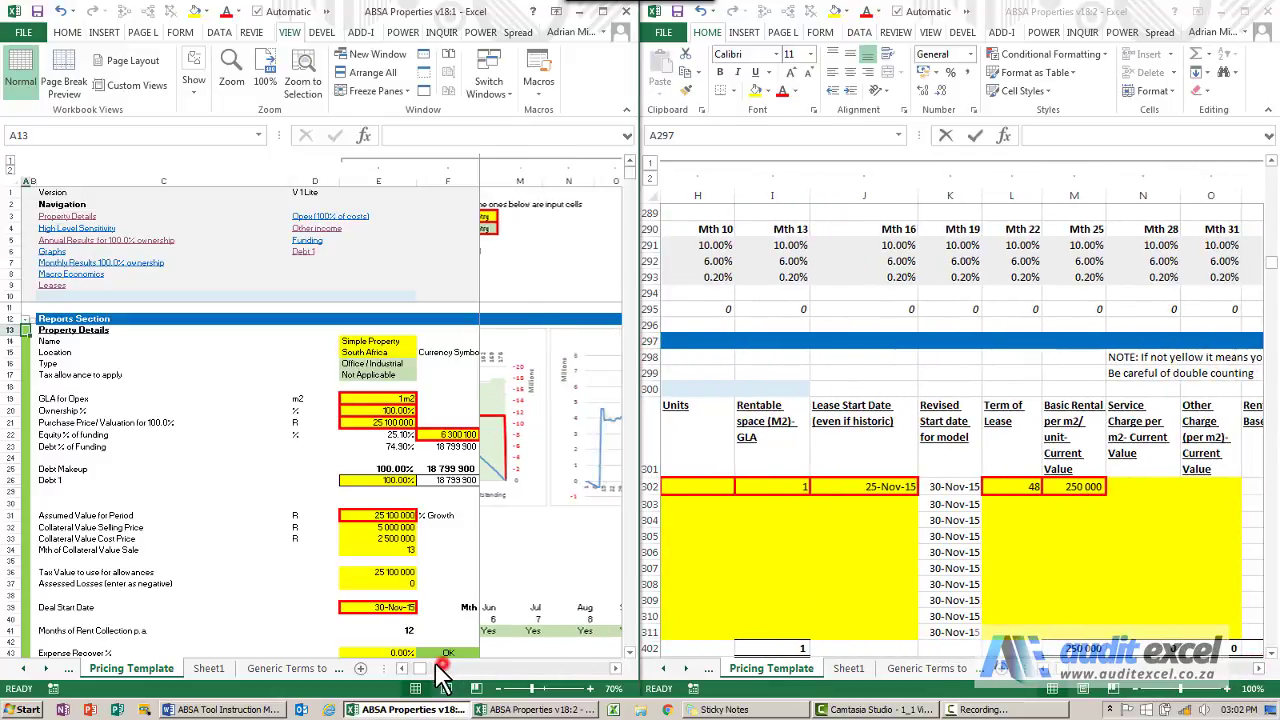
click(403, 668)
click(403, 668)
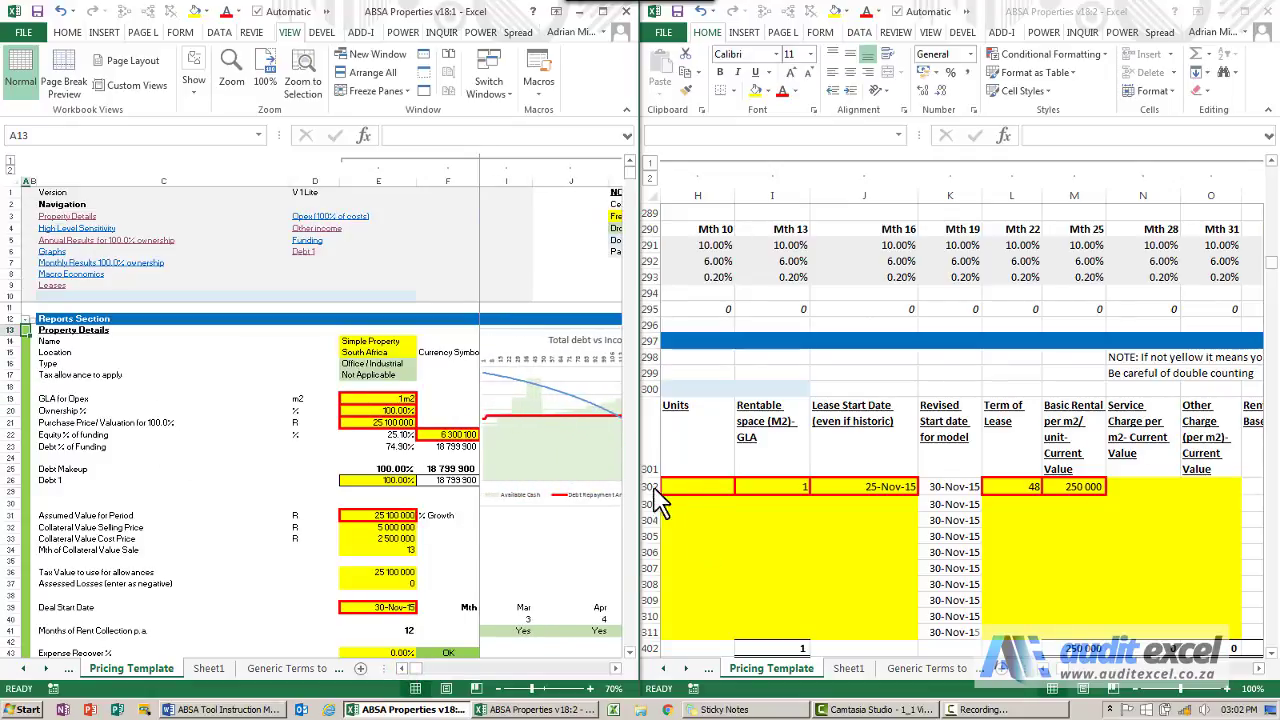
click(1085, 488)
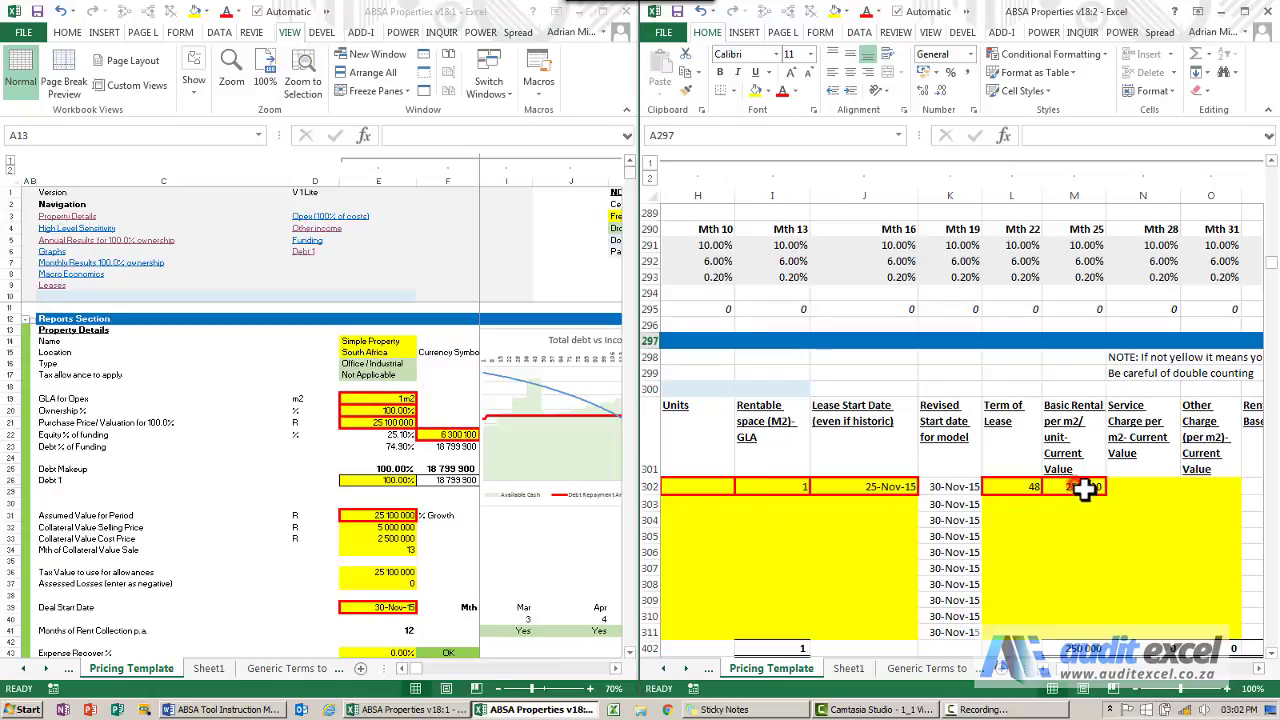
click(1080, 487)
text(50)
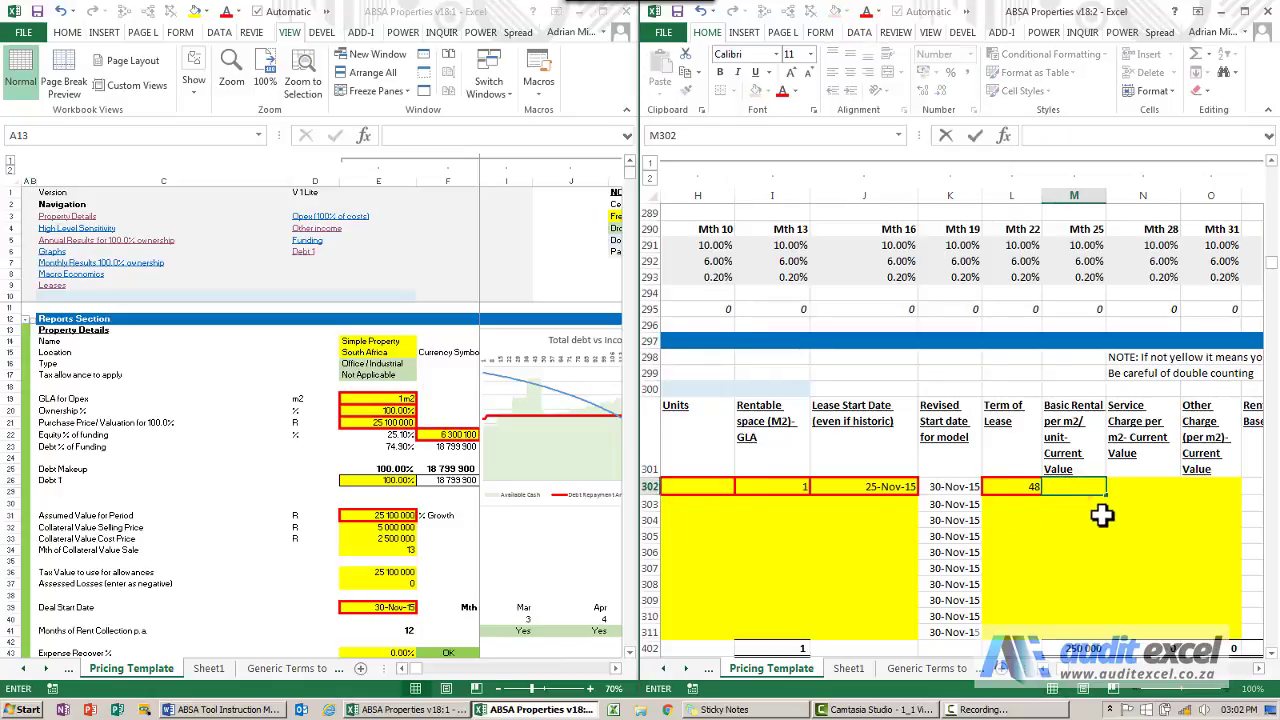
key(Escape)
Step: Set the first lease's Term of Lease in cell L302 to 36 in the second window
click(1032, 487)
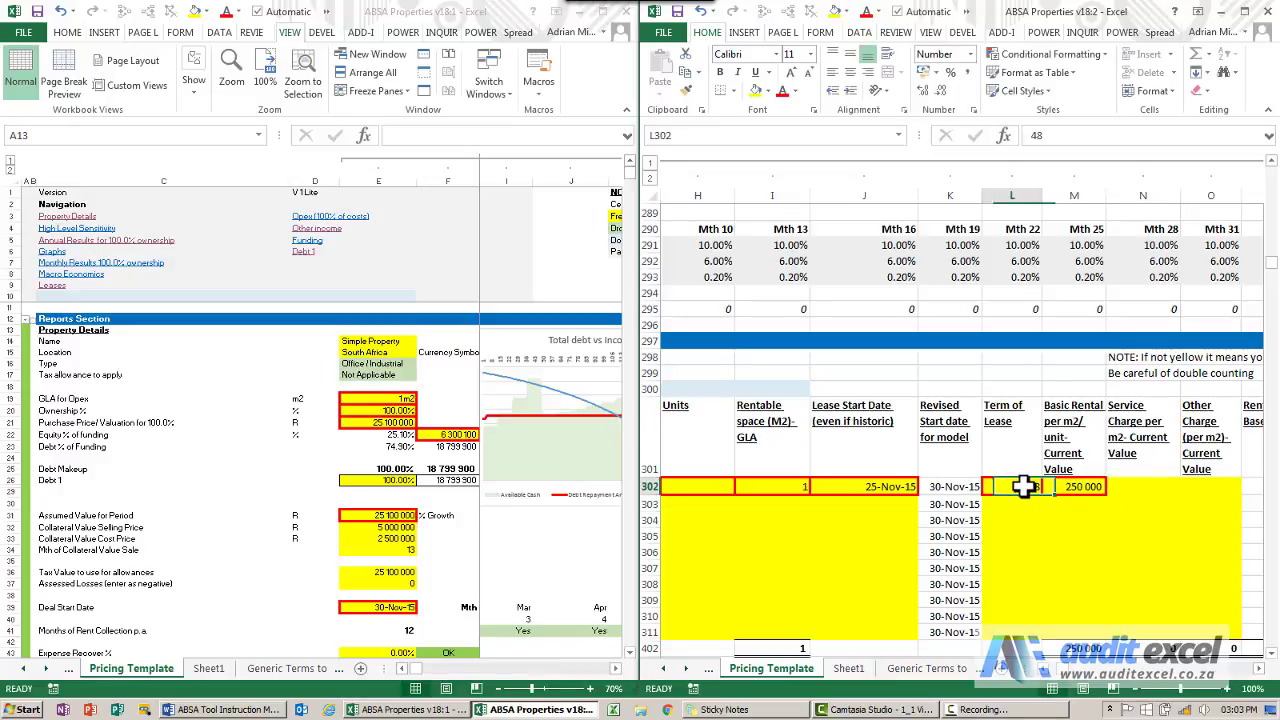
text(36)
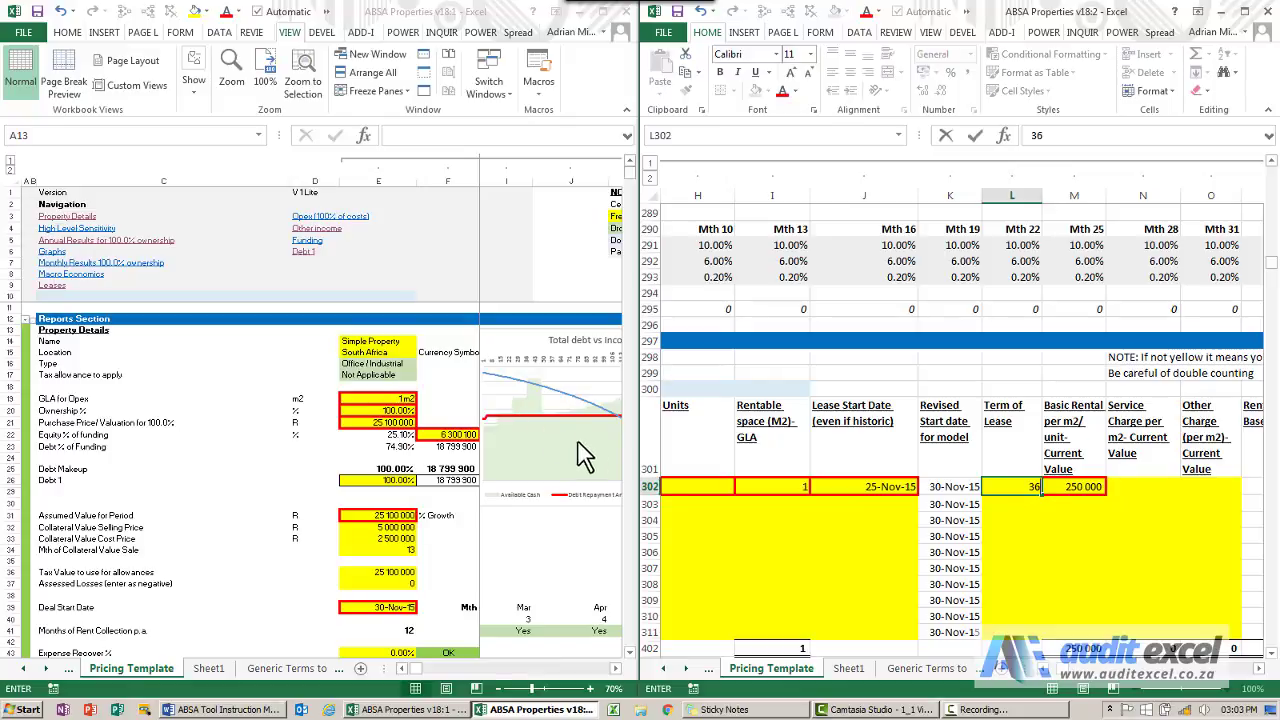
key(Return)
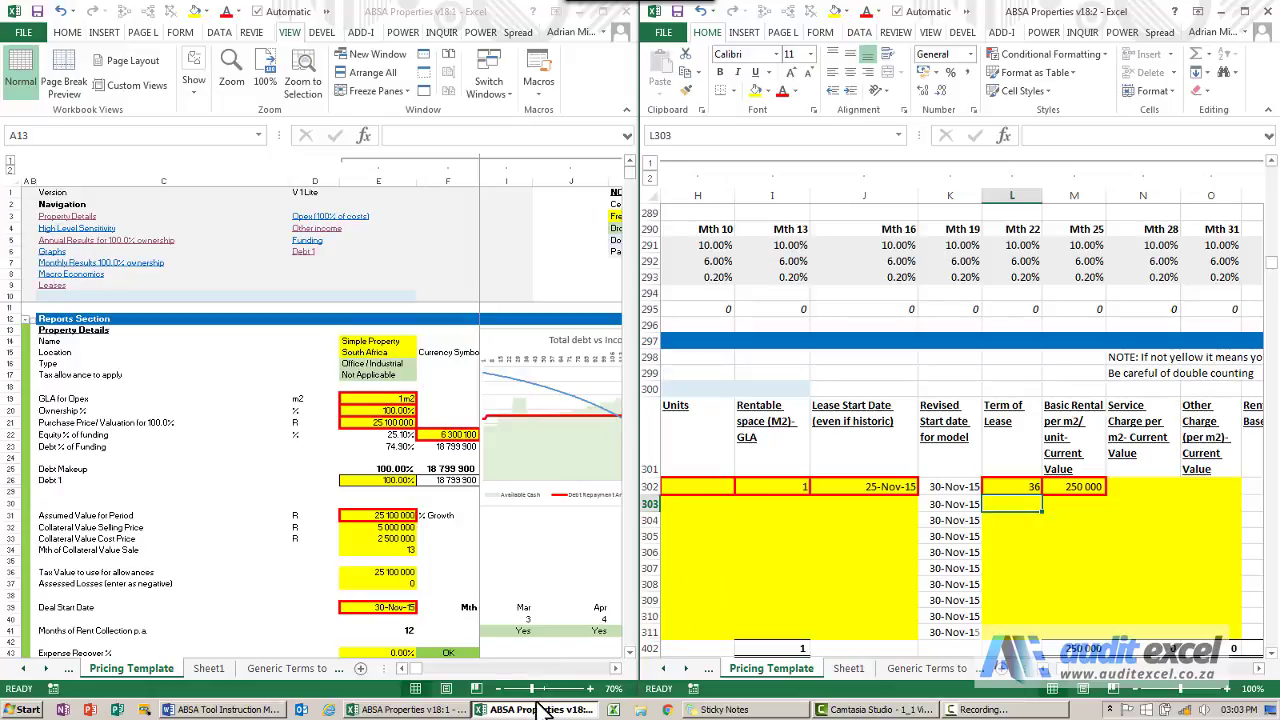
Step: Close the workbook's second window, maximize the remaining window and select cell J31 below the Total debt vs Income chart
mouse_move(527, 704)
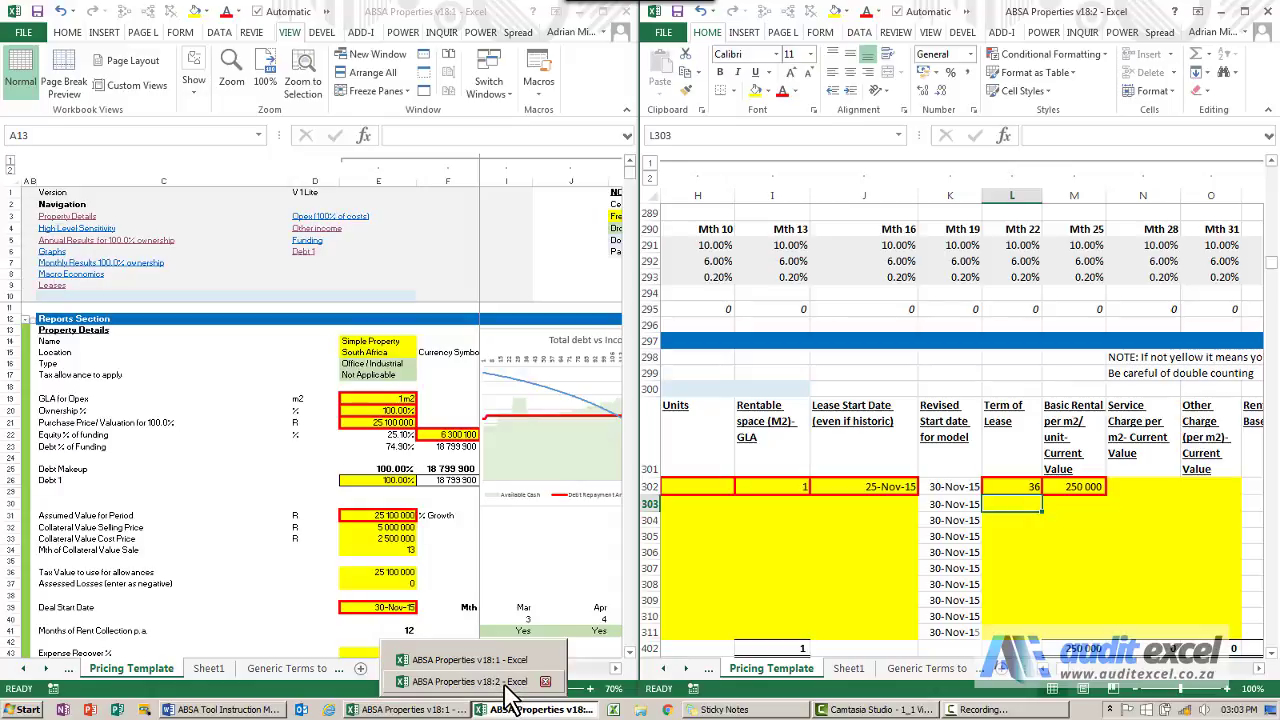
click(500, 683)
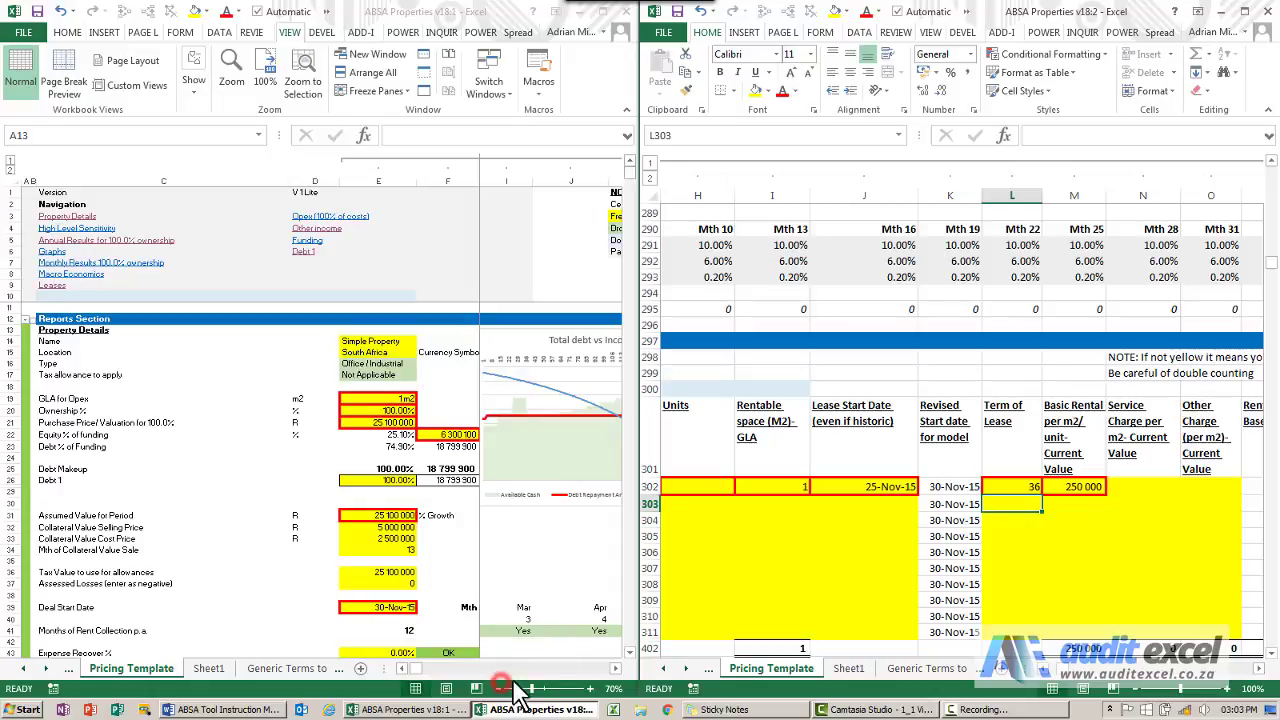
click(1268, 12)
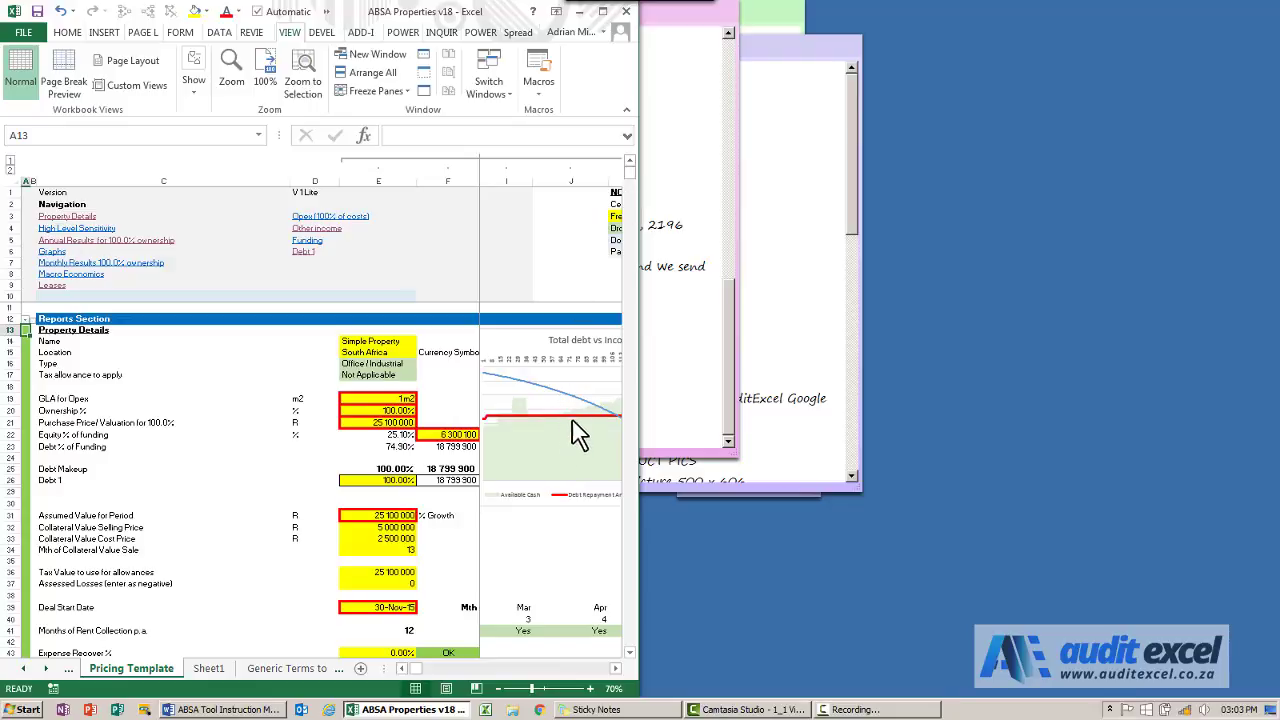
click(606, 15)
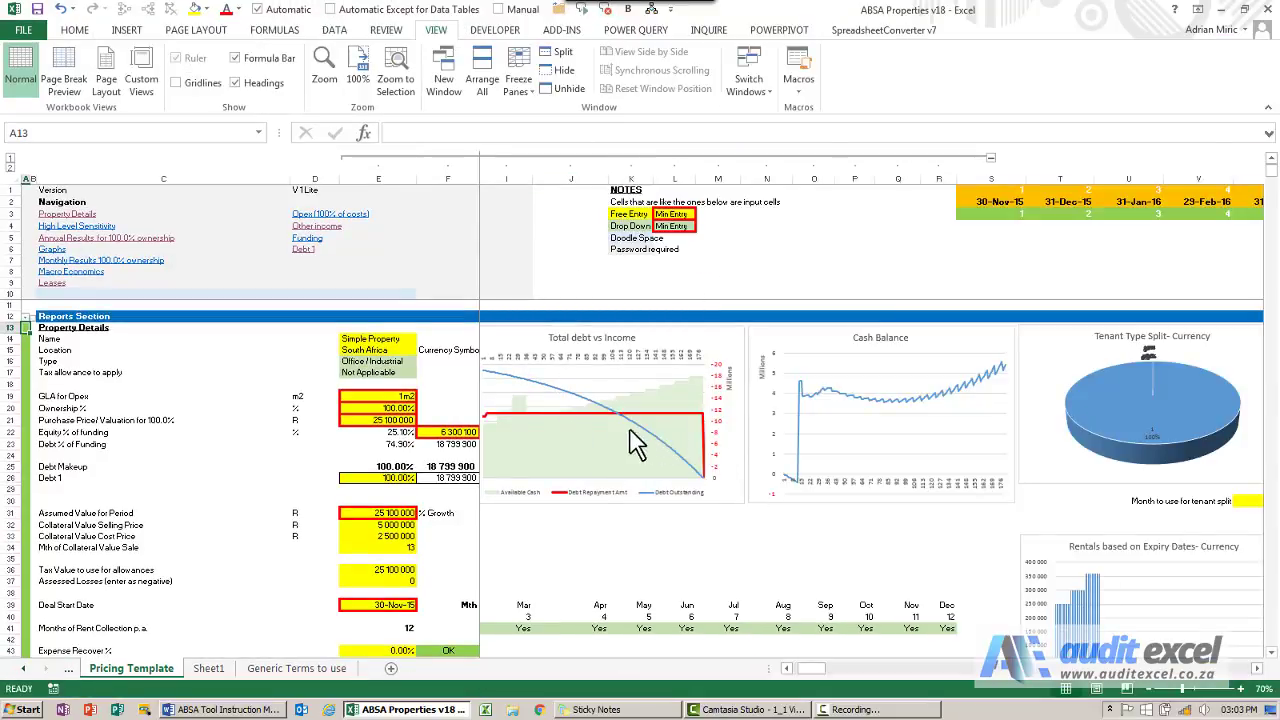
click(578, 515)
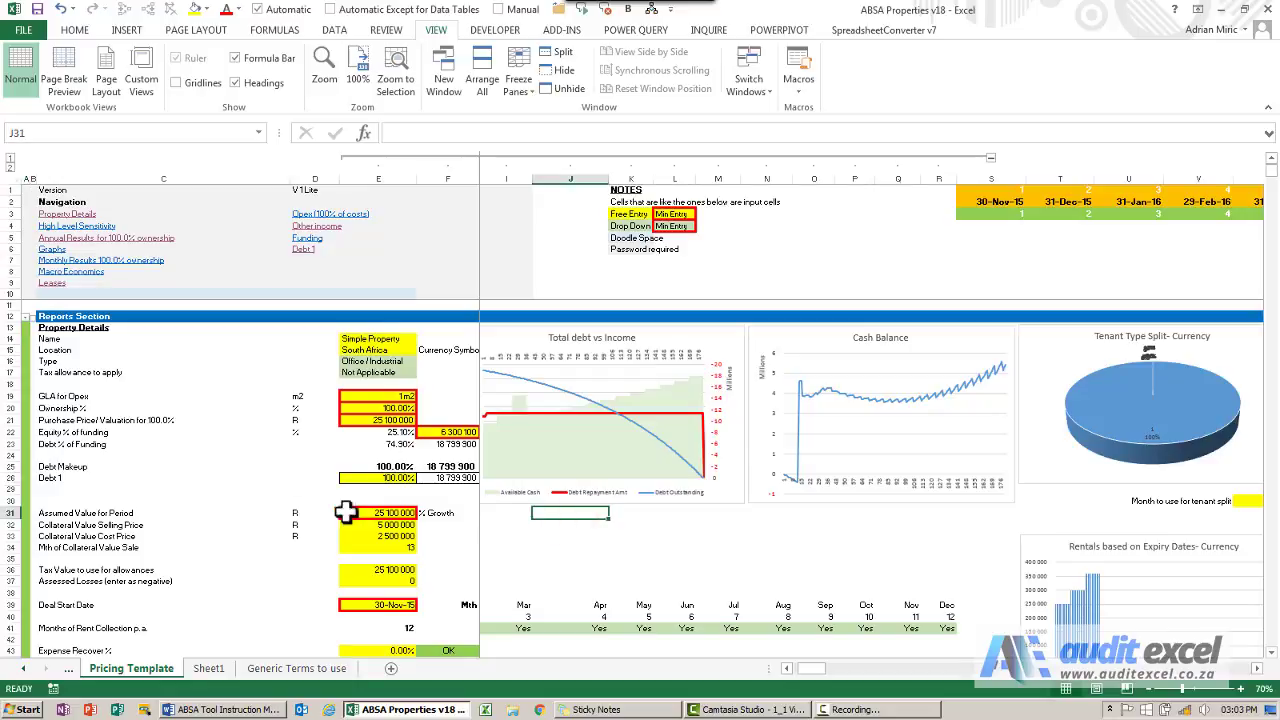